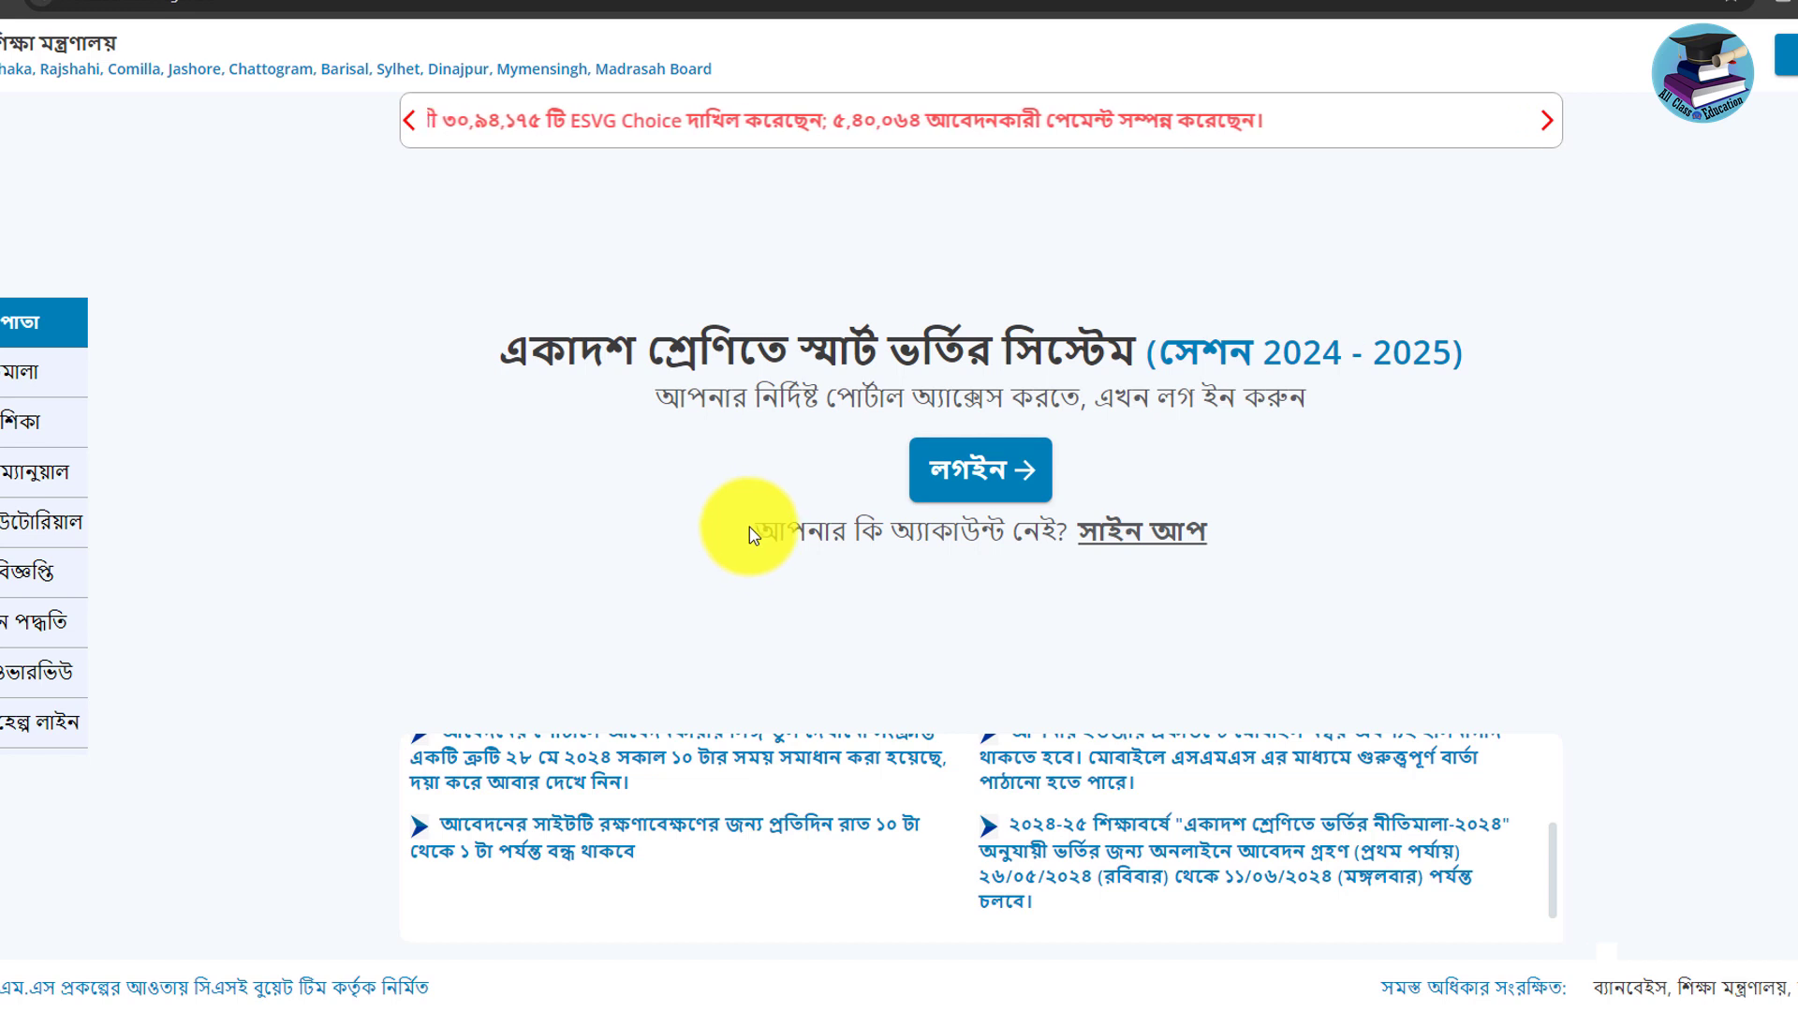
Highlight the 'no account' sign-up line on the portal's home page.
left_click_drag(749, 534, 1346, 550)
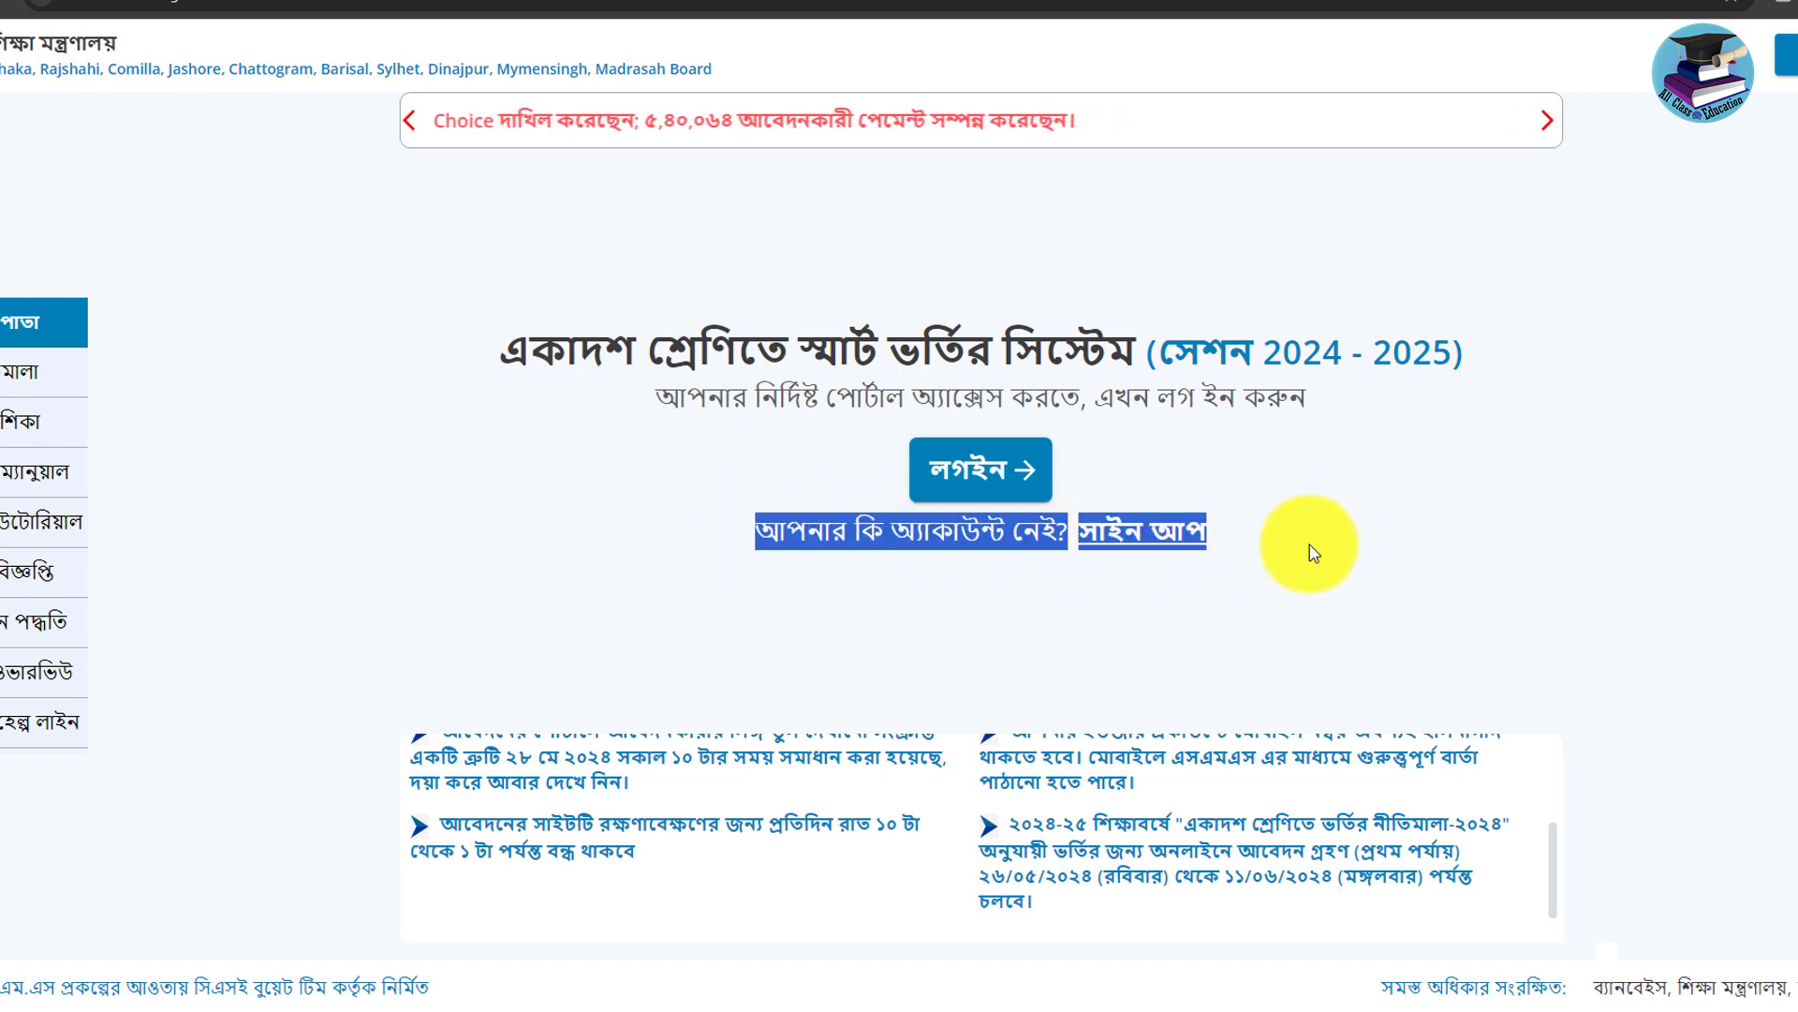
left_click(903, 609)
left_click_drag(762, 525, 1053, 543)
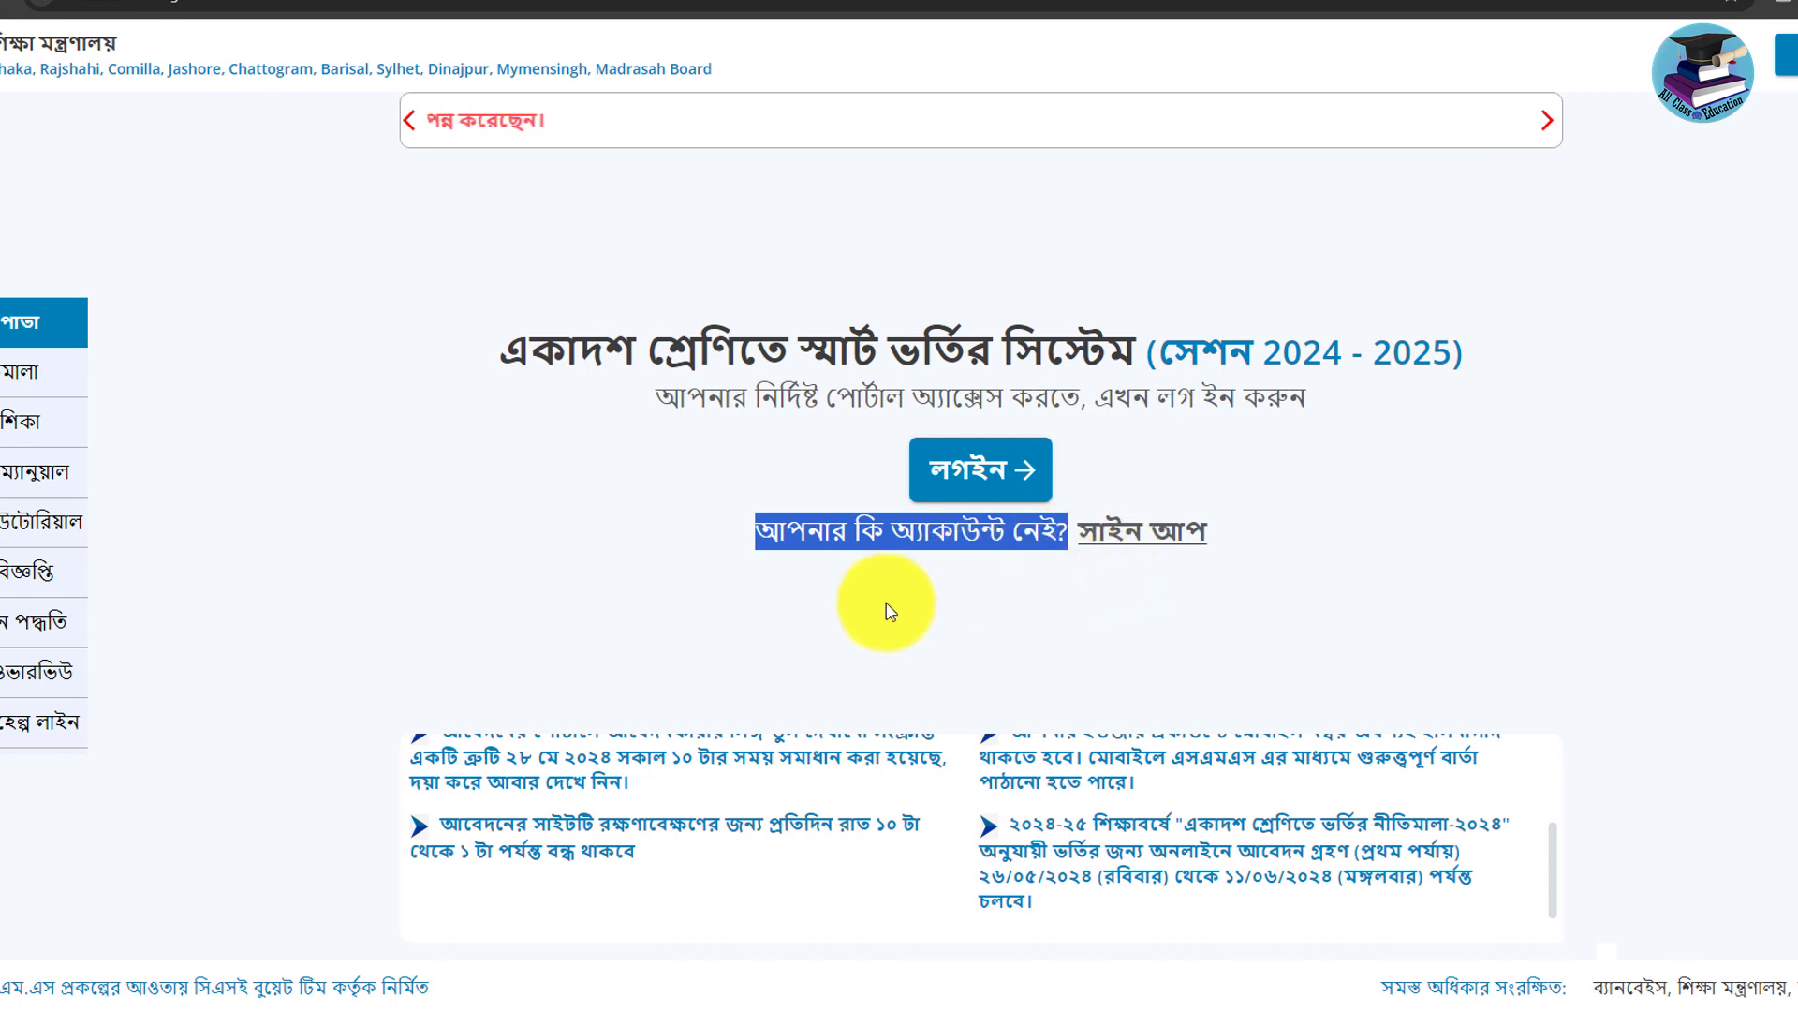
left_click(1119, 592)
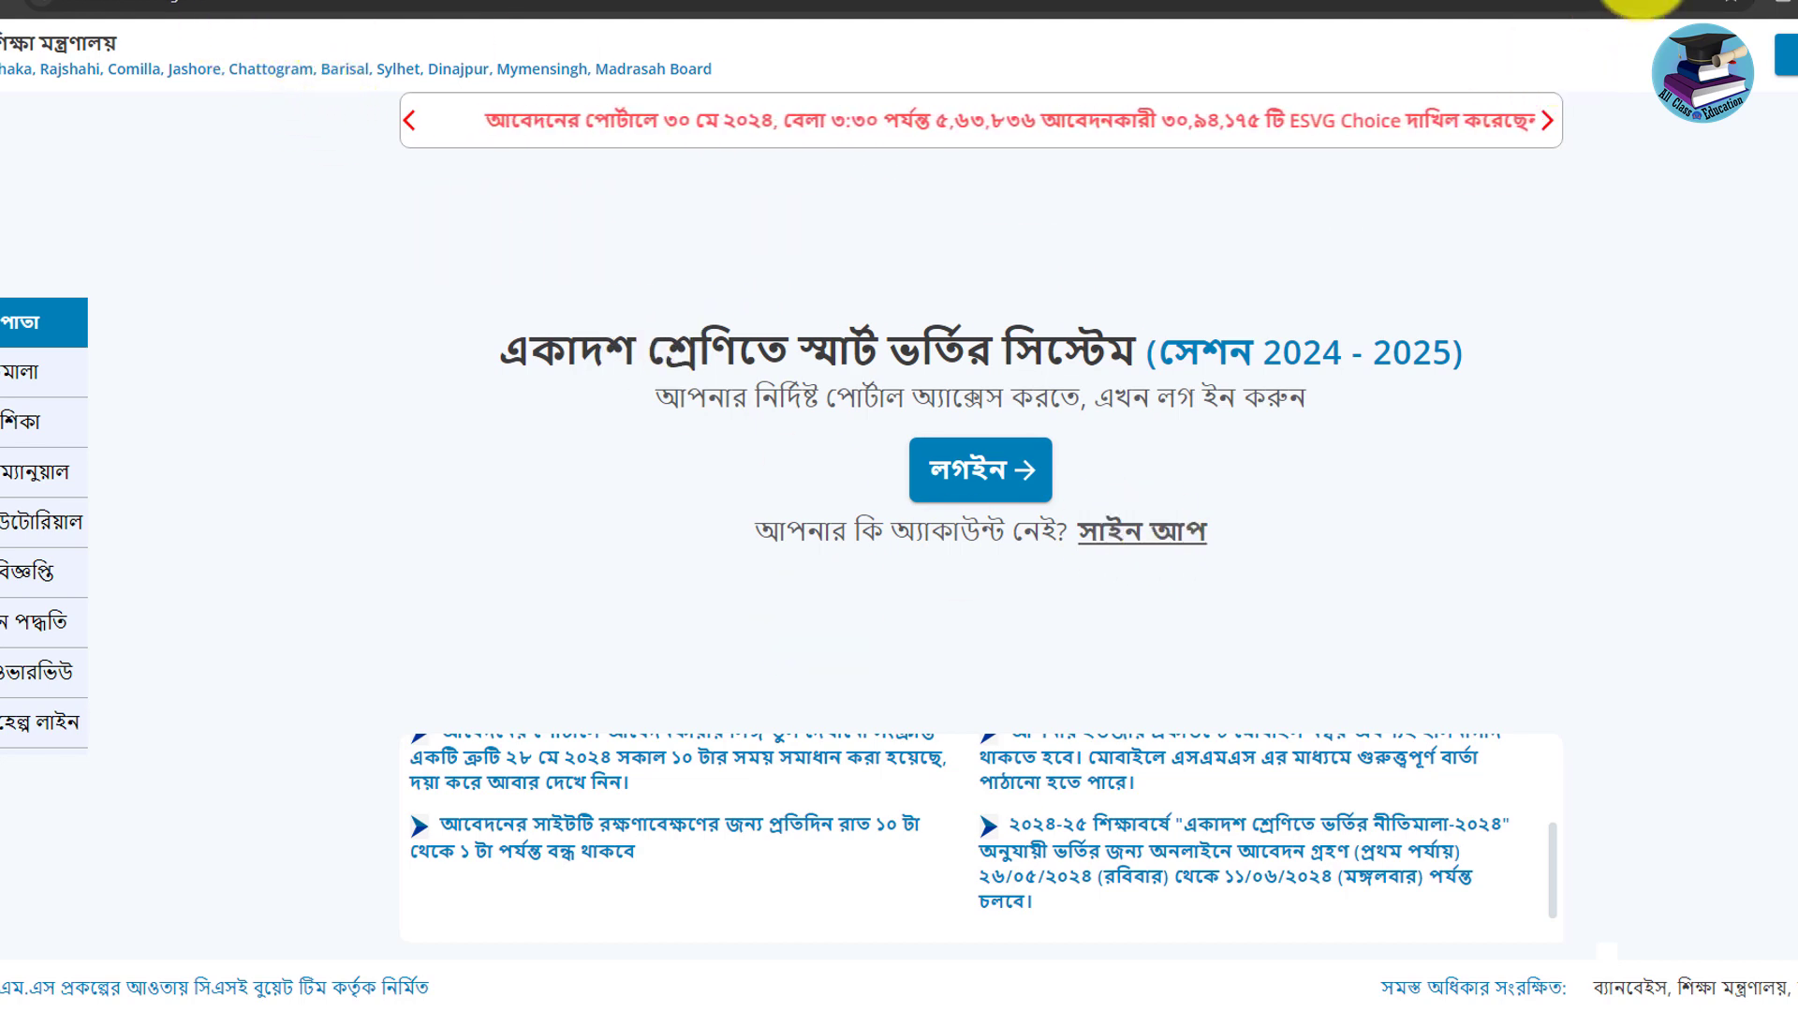
Return to the XI Class Admission tab and open the সাইন আপ account-creation form.
left_click(1672, 5)
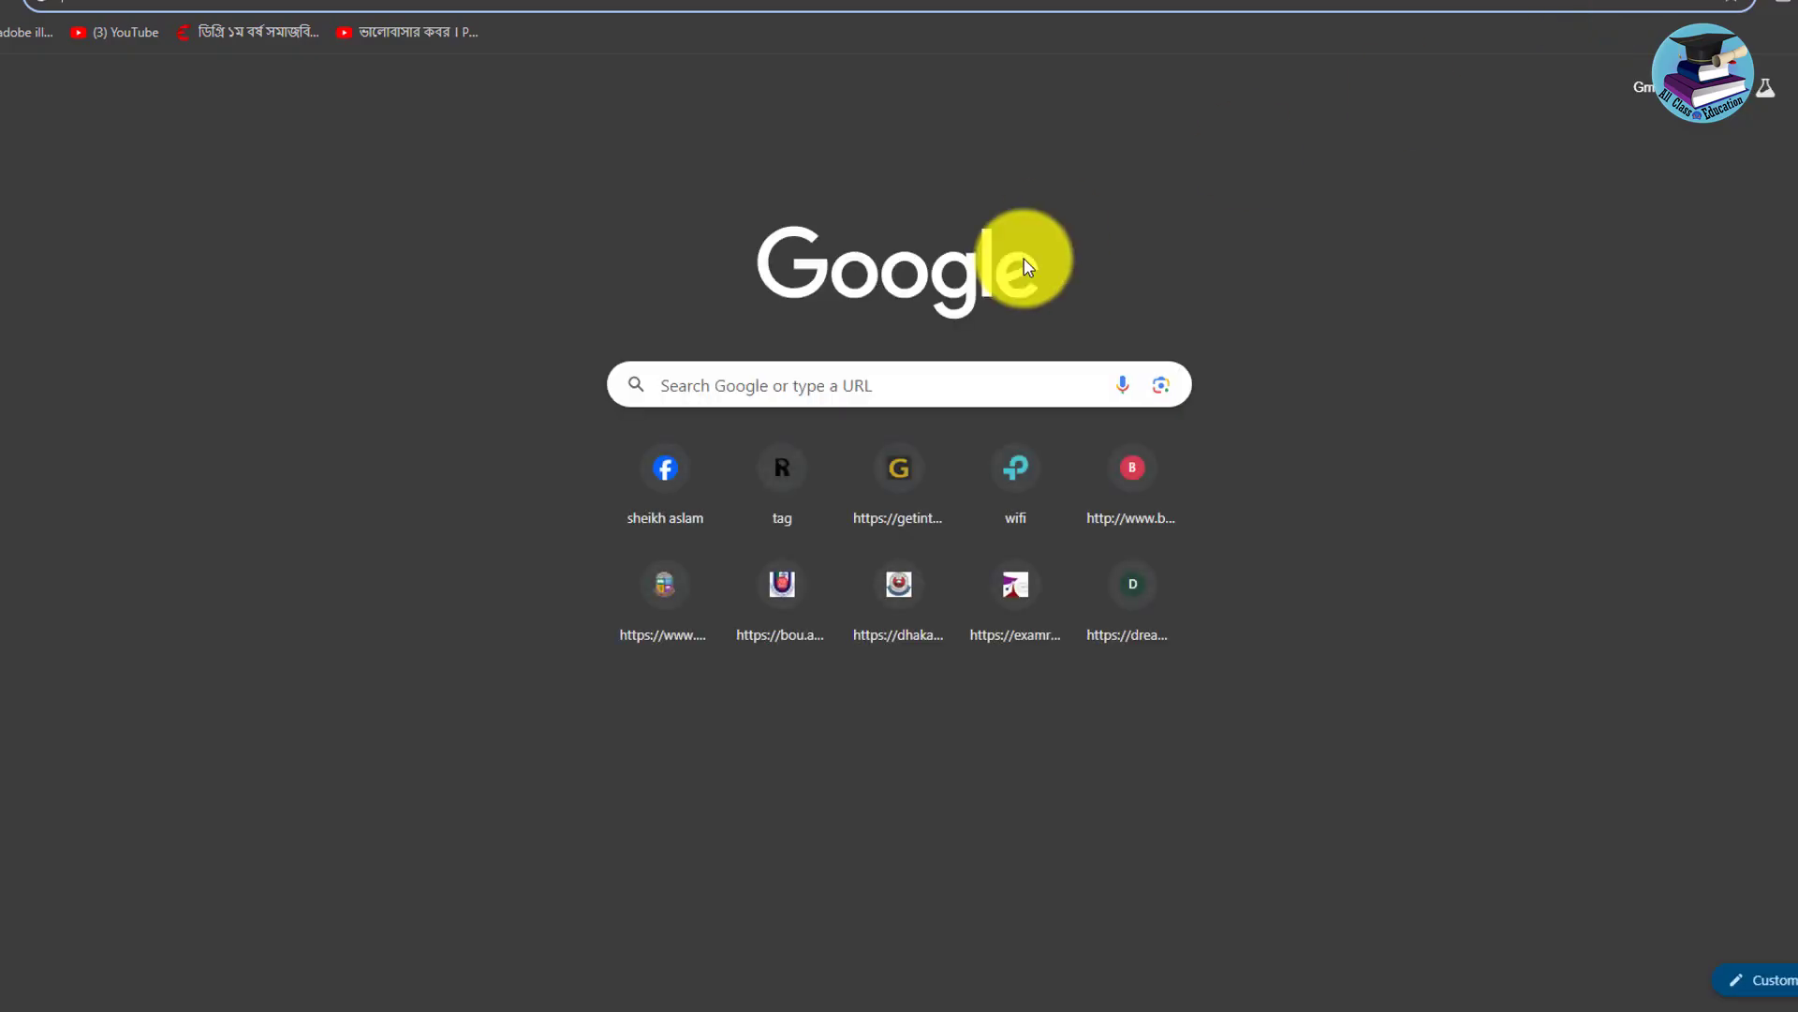
type("xi")
key("Return")
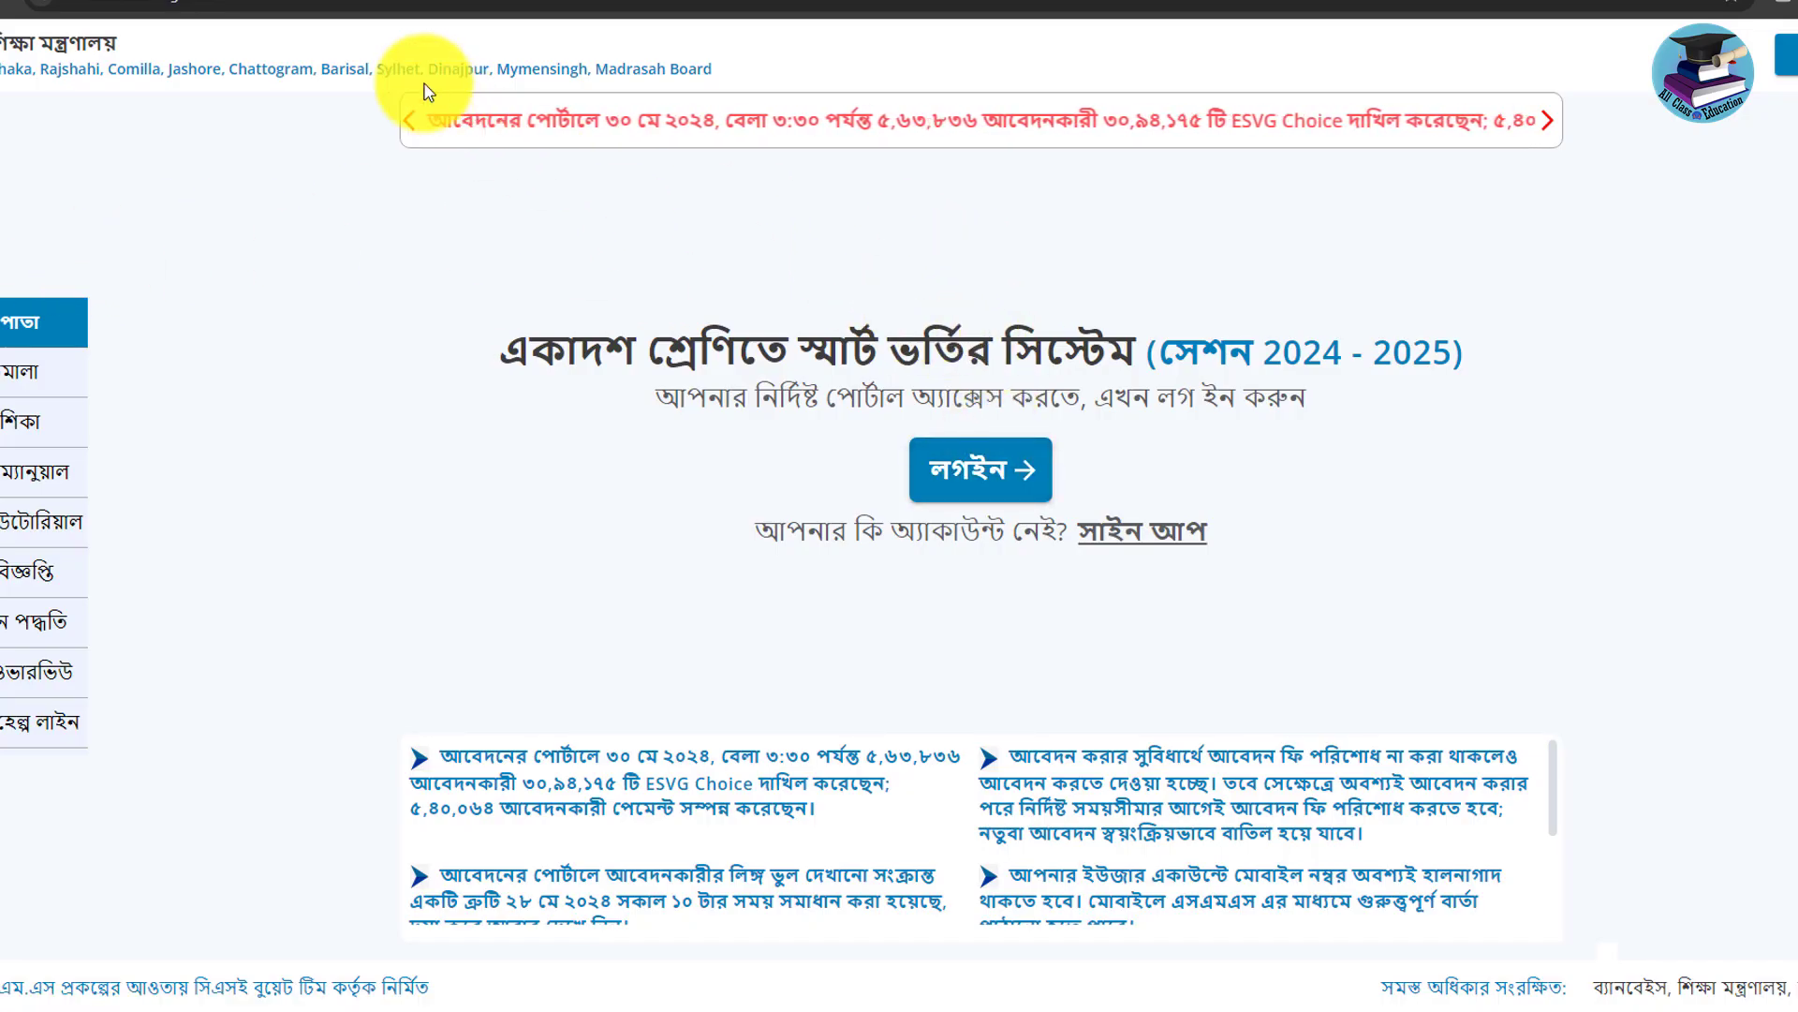
left_click(1136, 547)
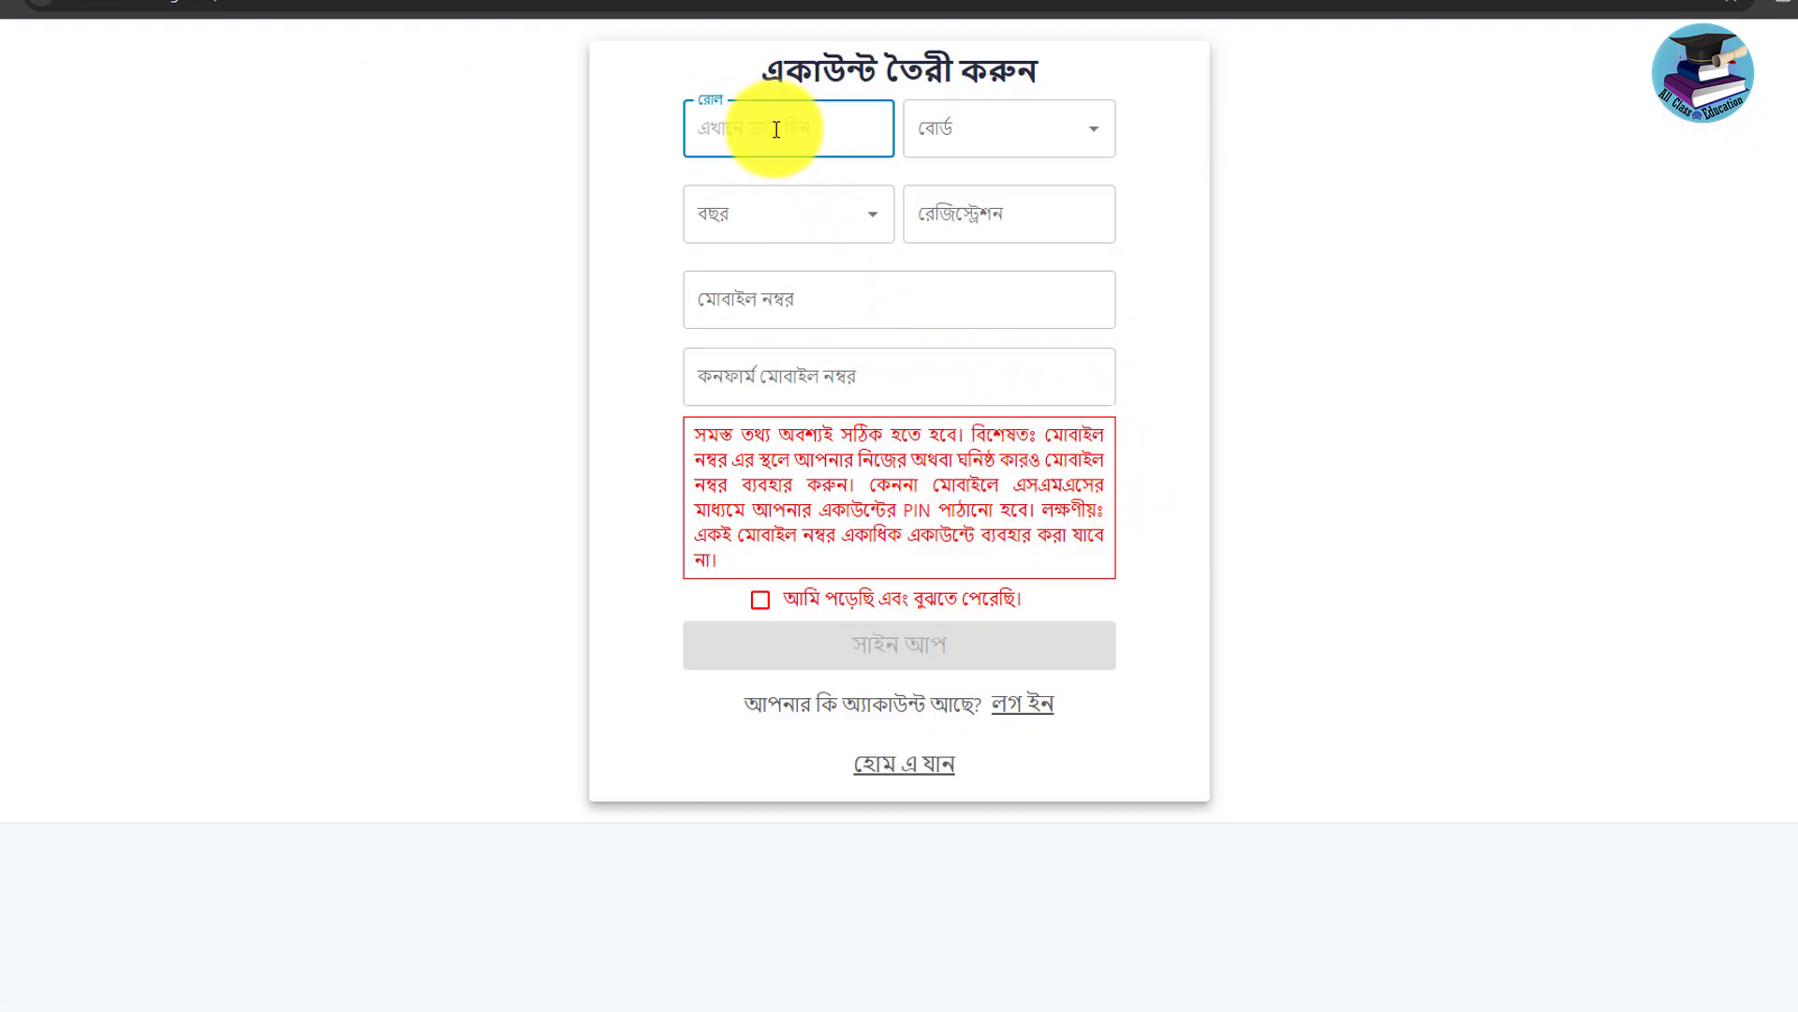
Check the board choices, set passing year 2024, and fill both mobile number fields.
left_click(1036, 141)
left_click(756, 215)
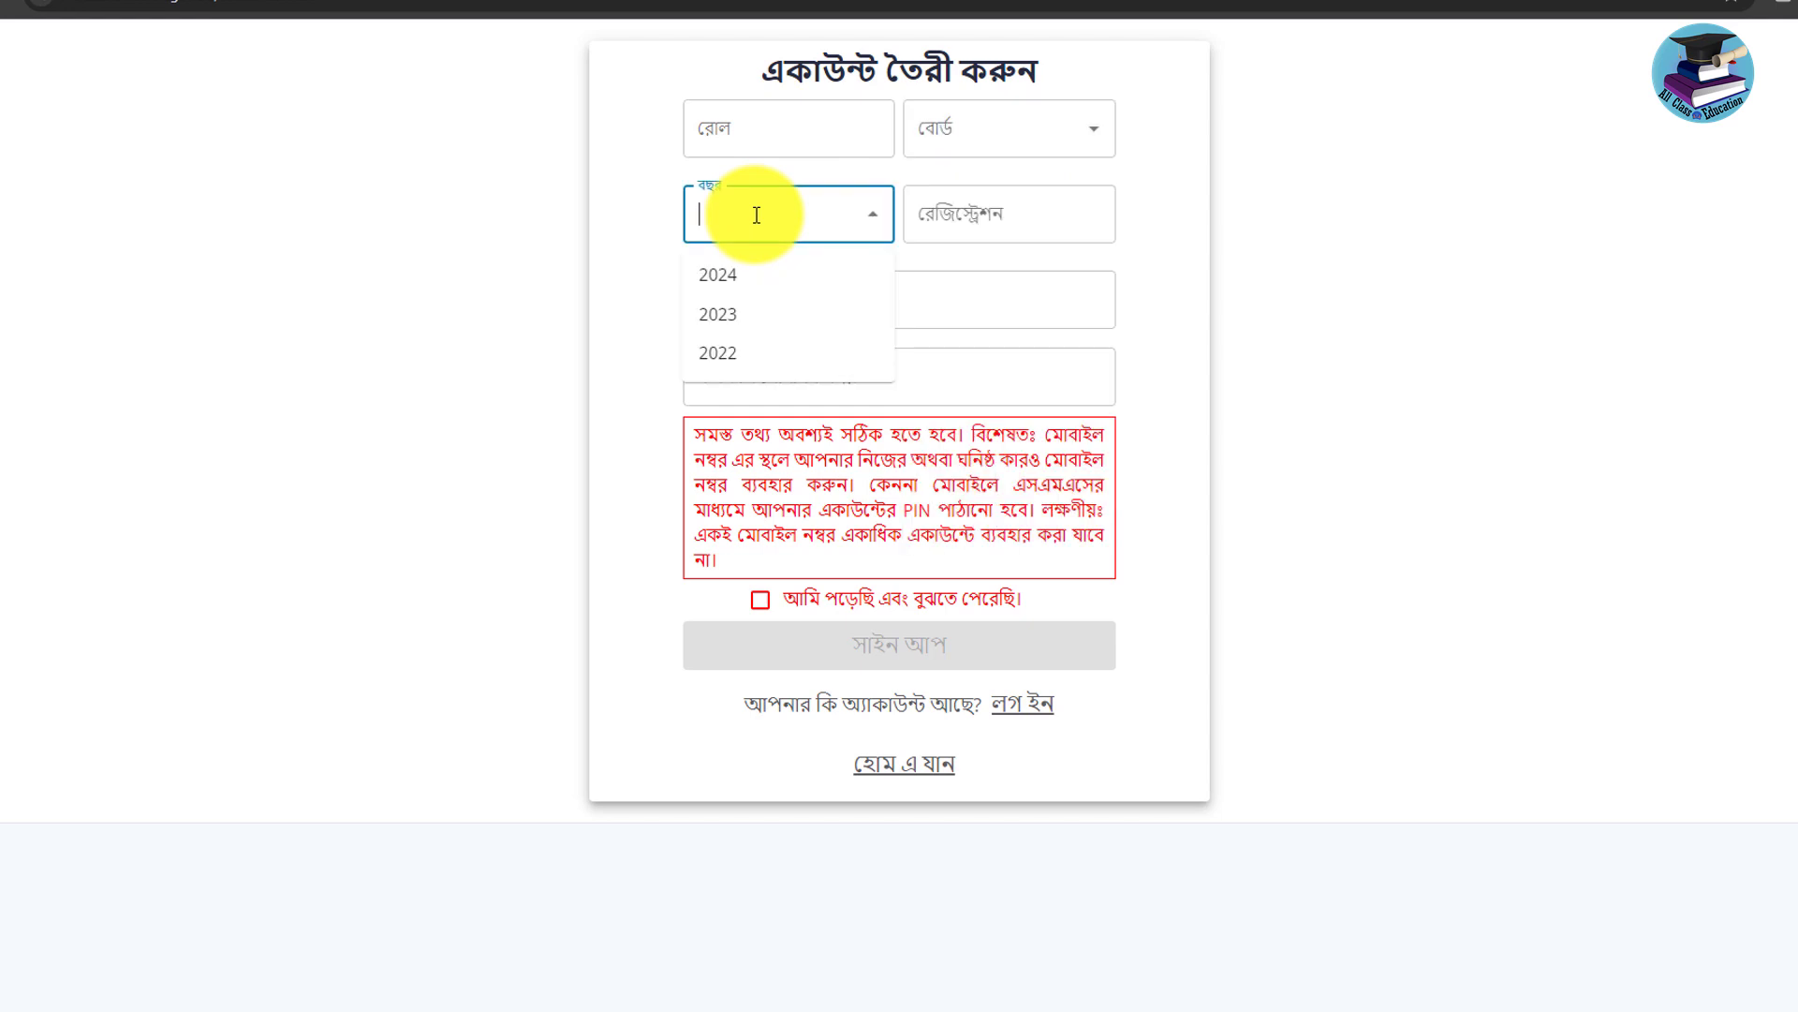
left_click(721, 276)
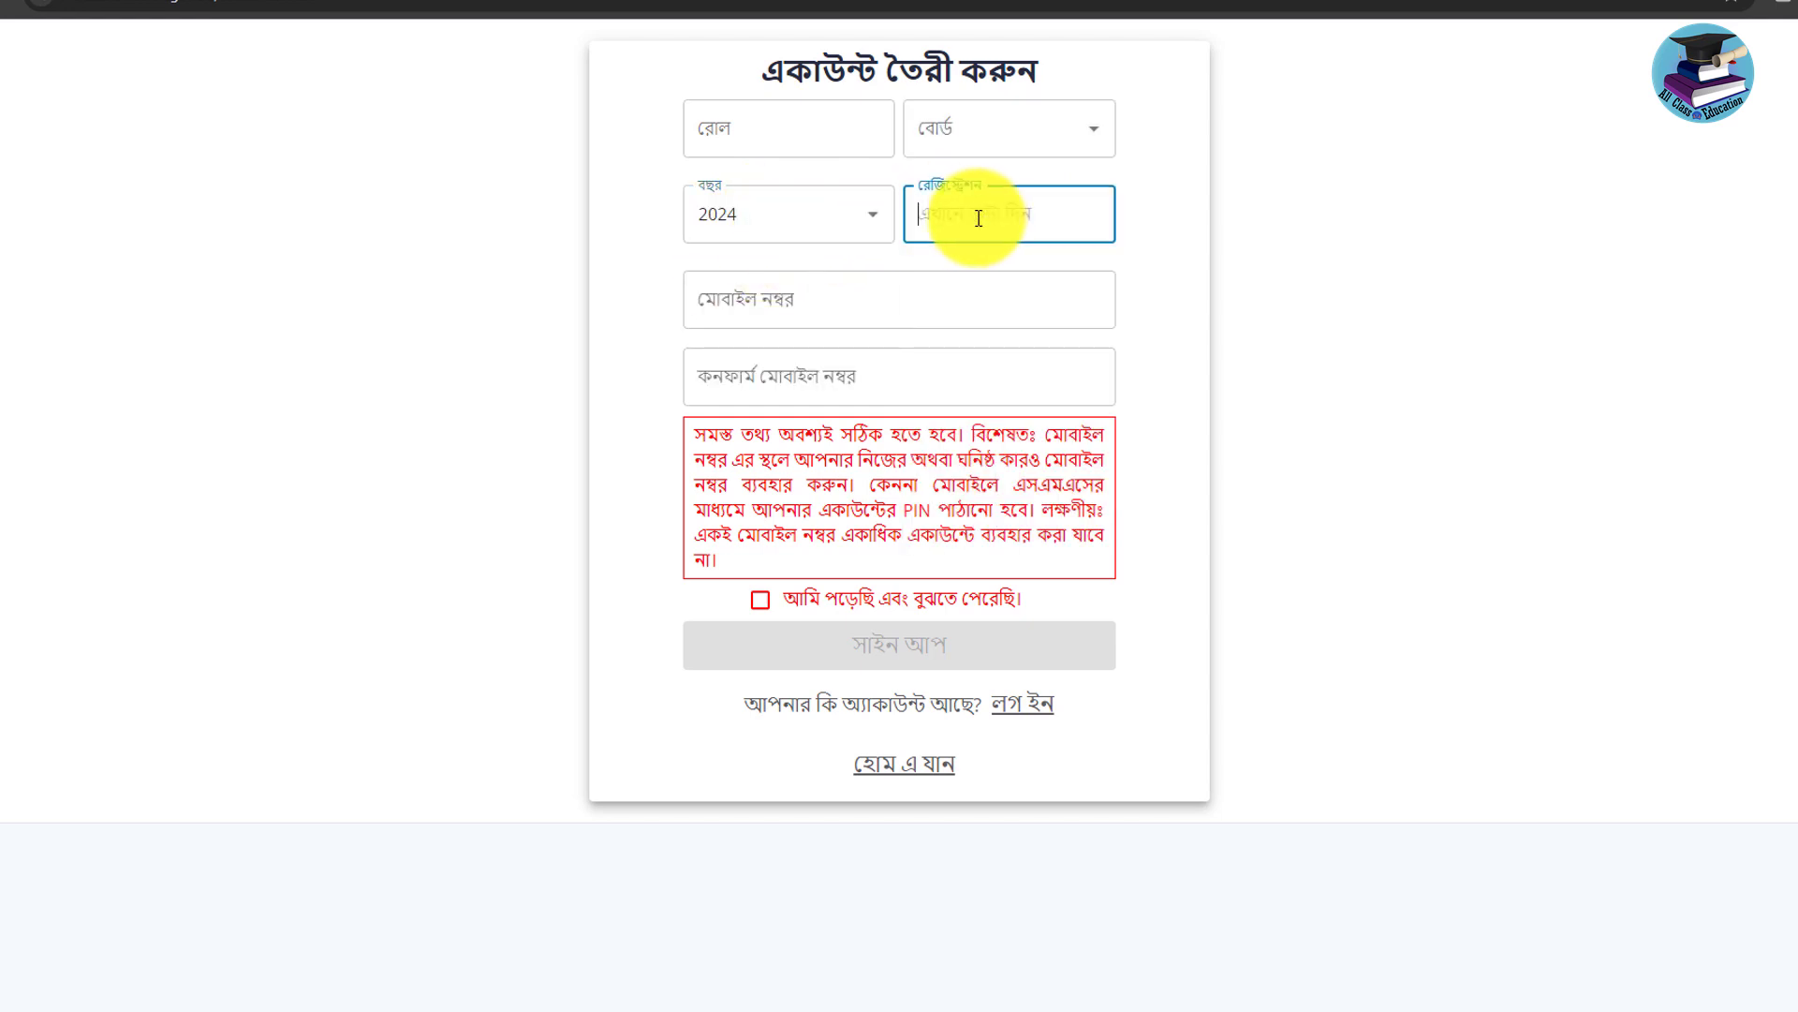
left_click(833, 301)
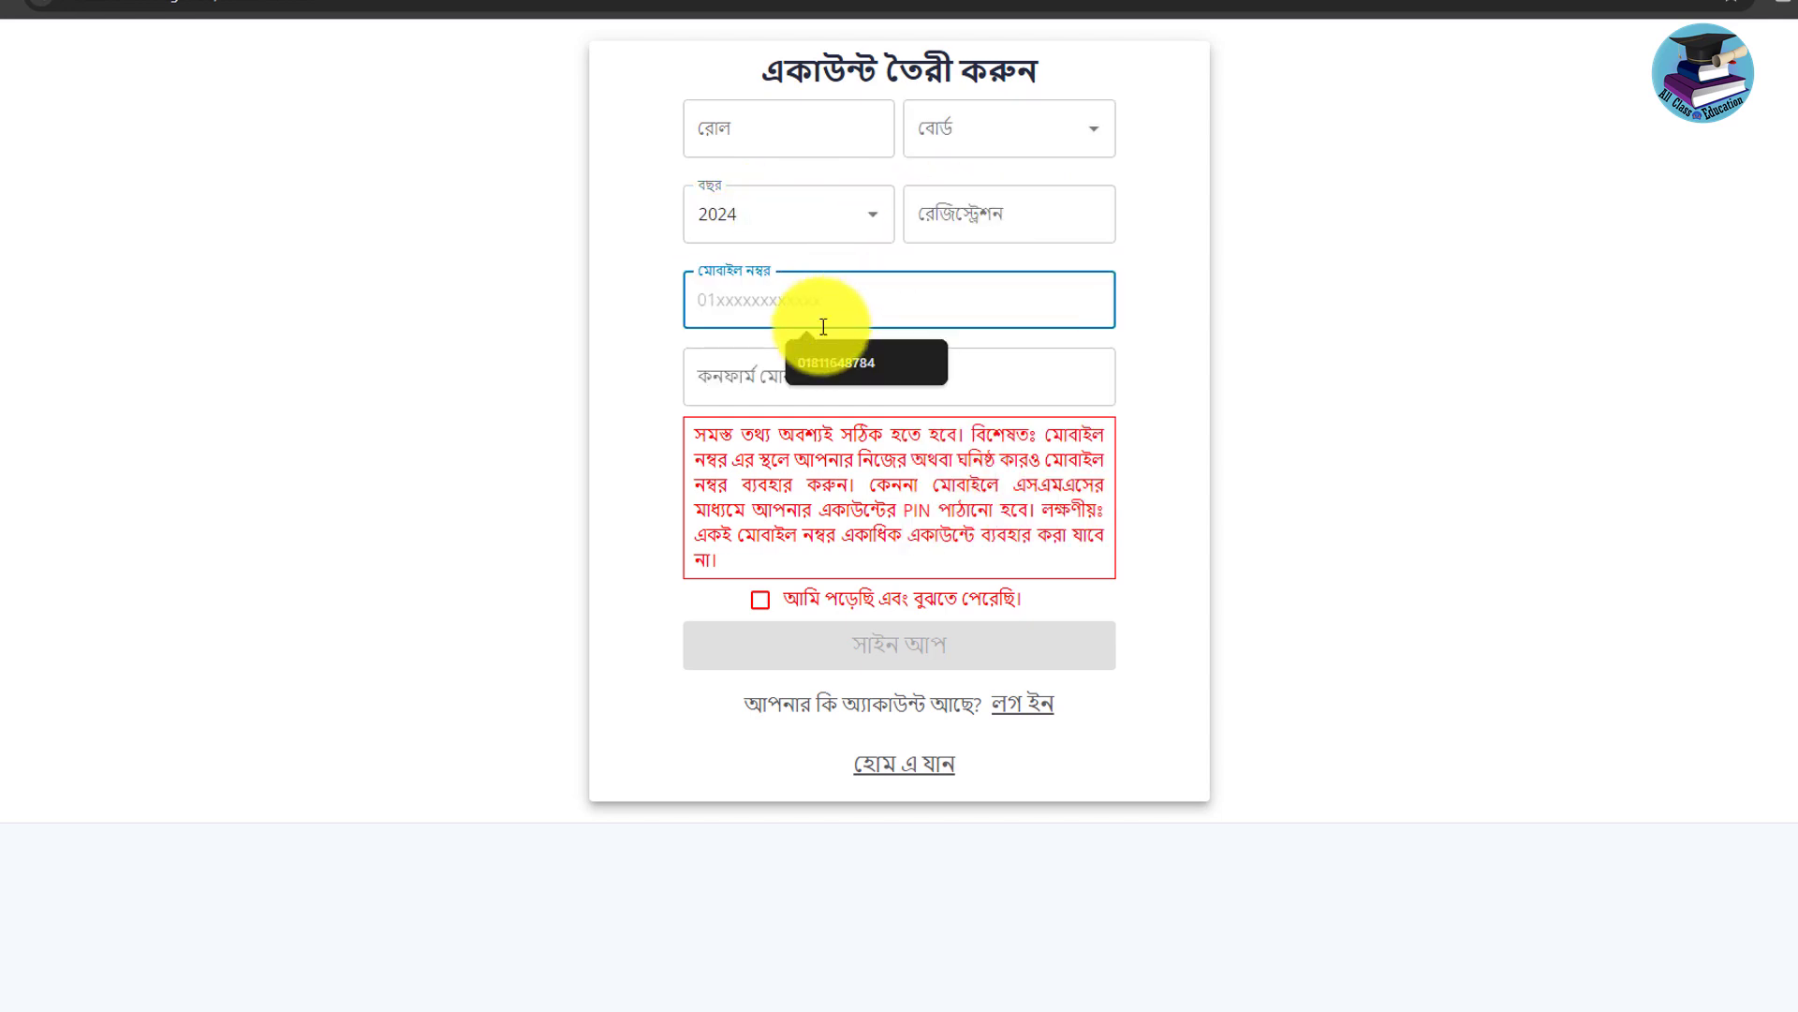
left_click(722, 375)
left_click(719, 303)
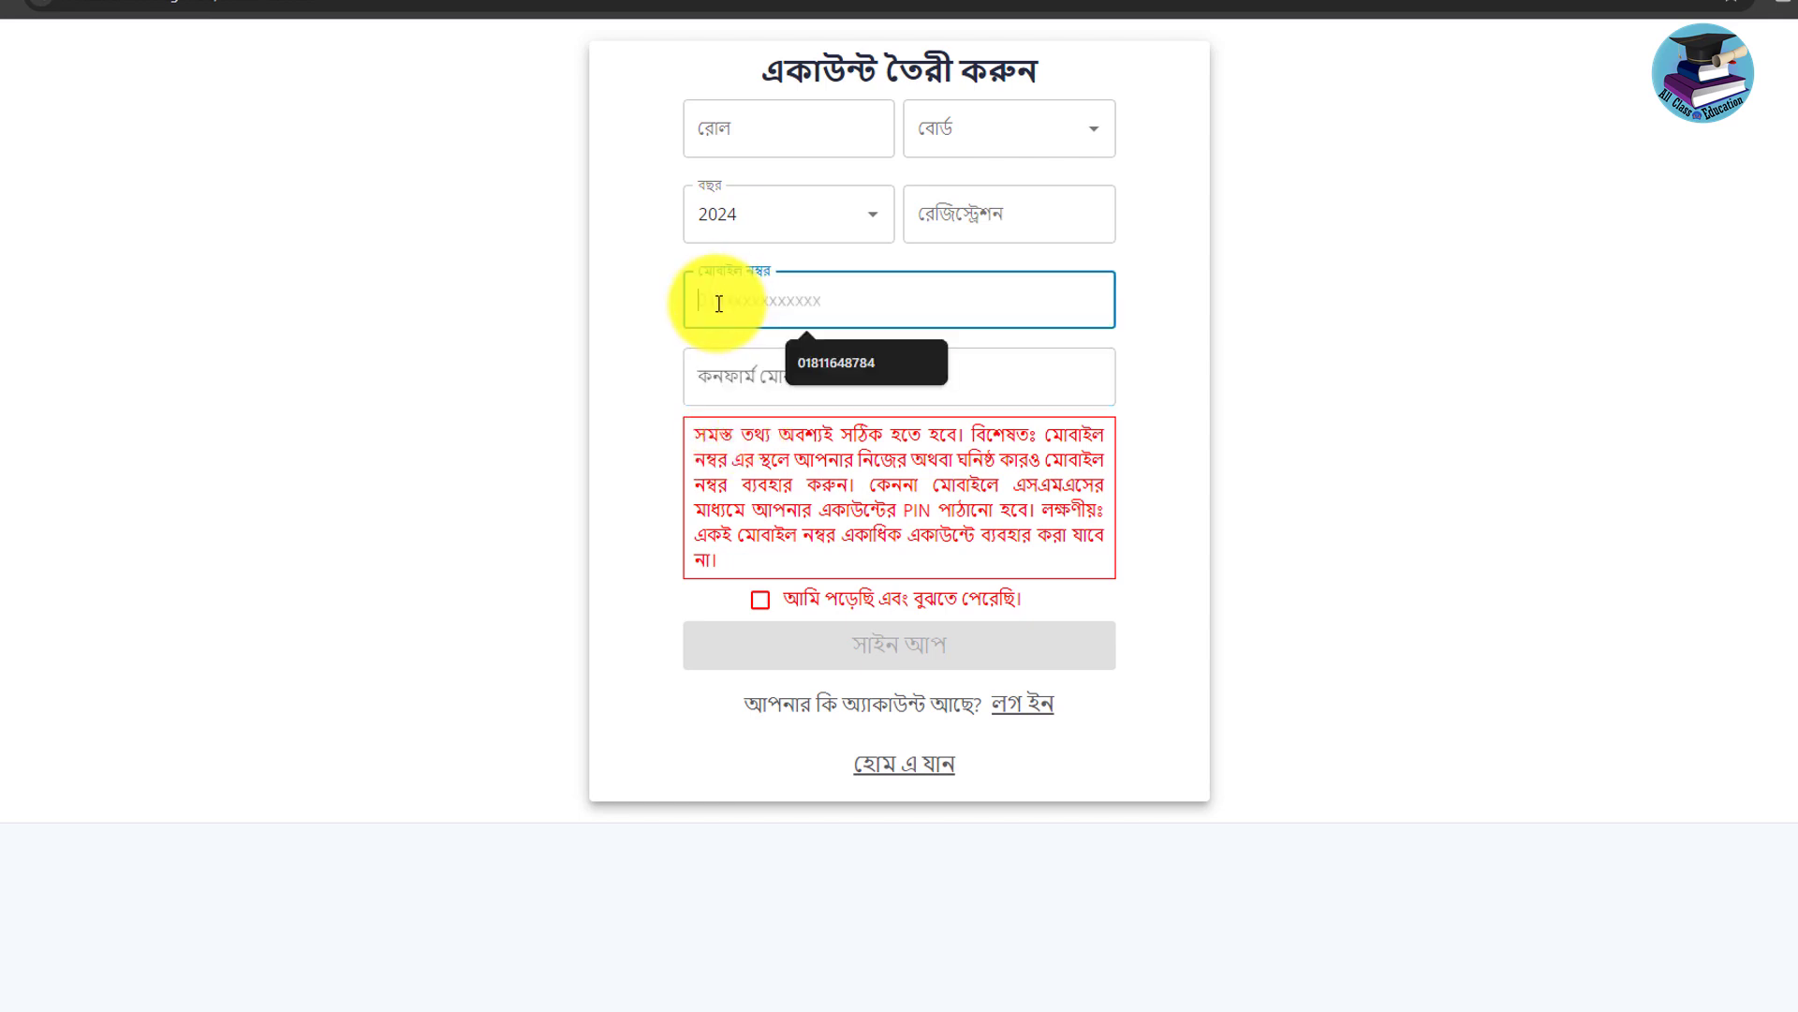
left_click(1035, 368)
left_click_drag(702, 434, 972, 562)
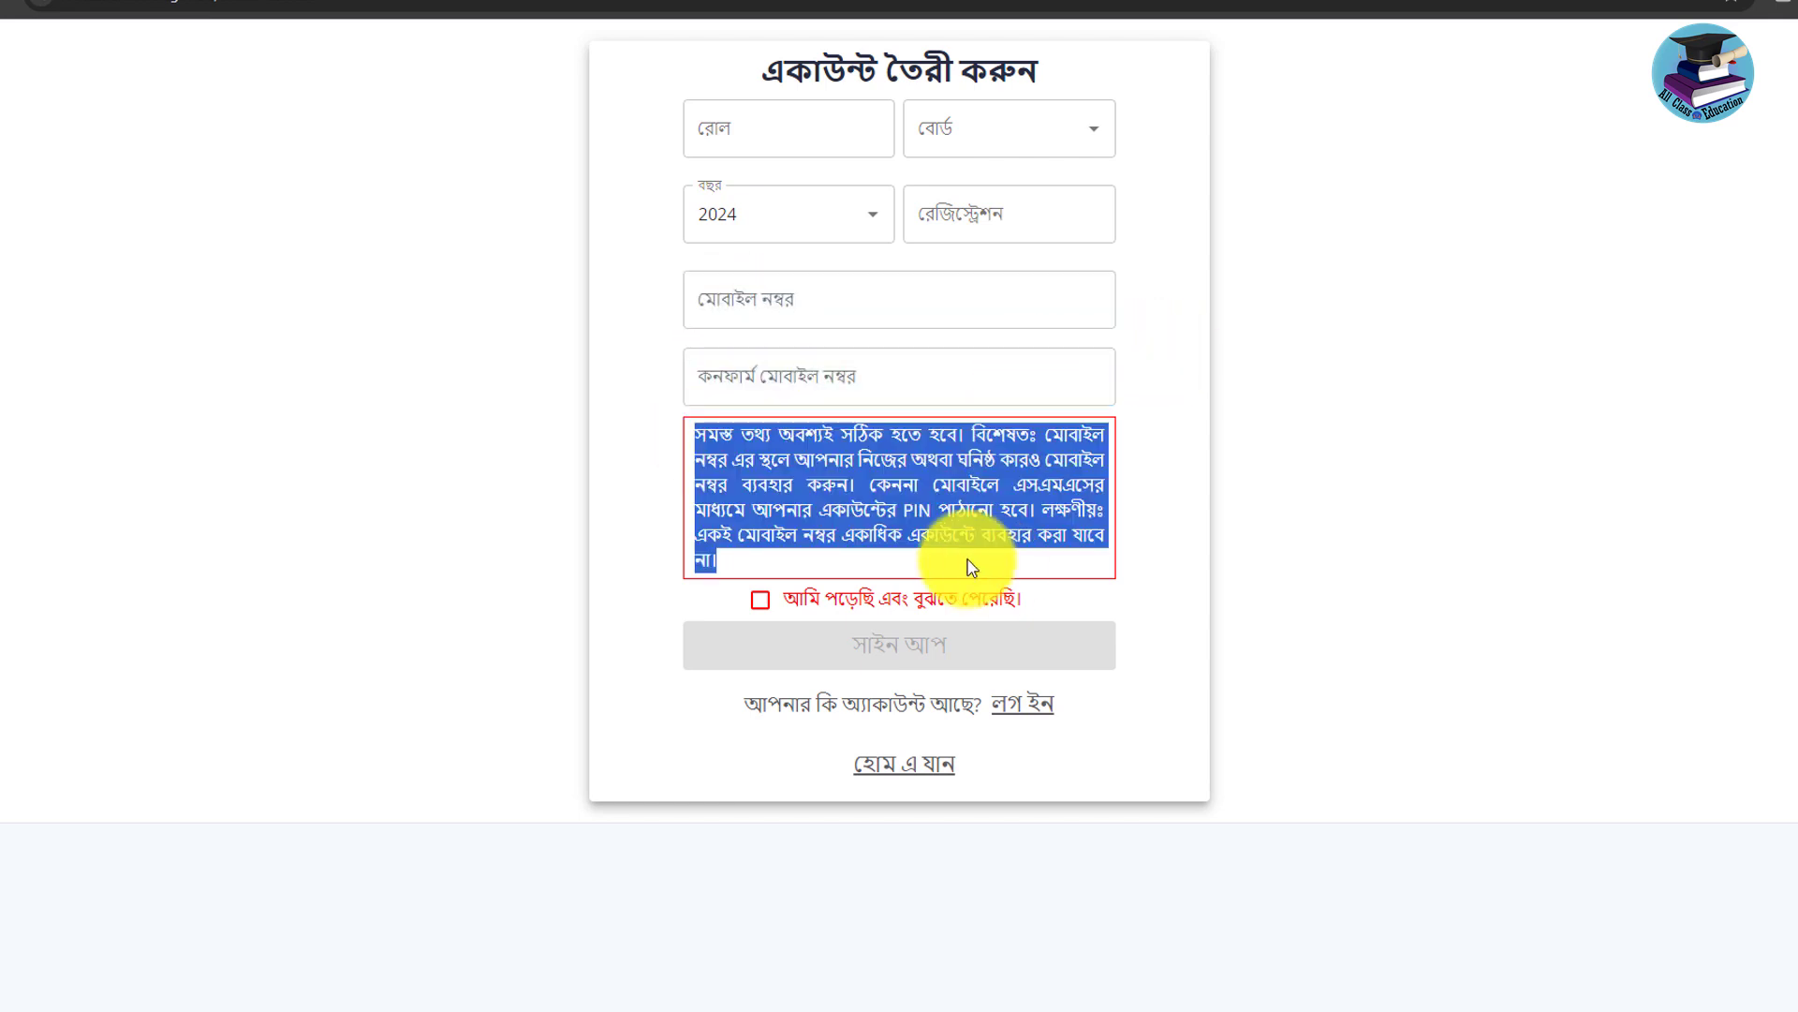
Enter the roll number, tick the read-and-understood agreement, and submit the sign-up.
left_click(829, 145)
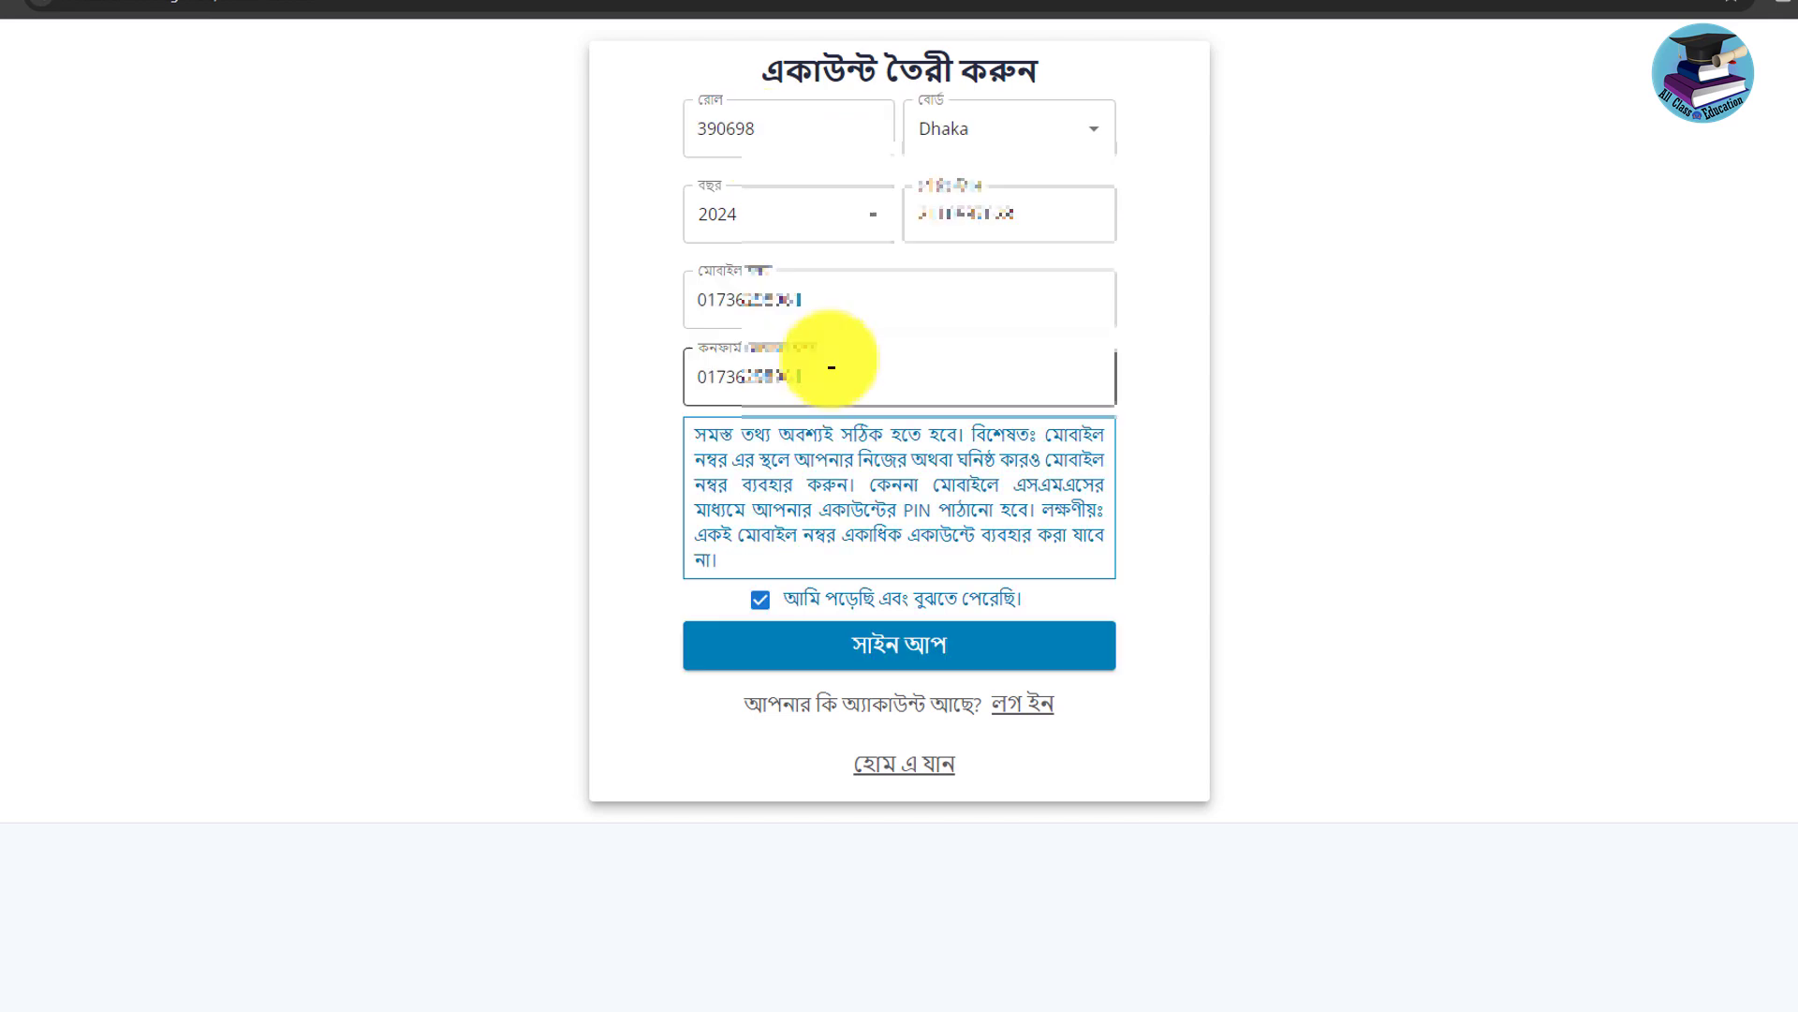
left_click(761, 604)
left_click(760, 604)
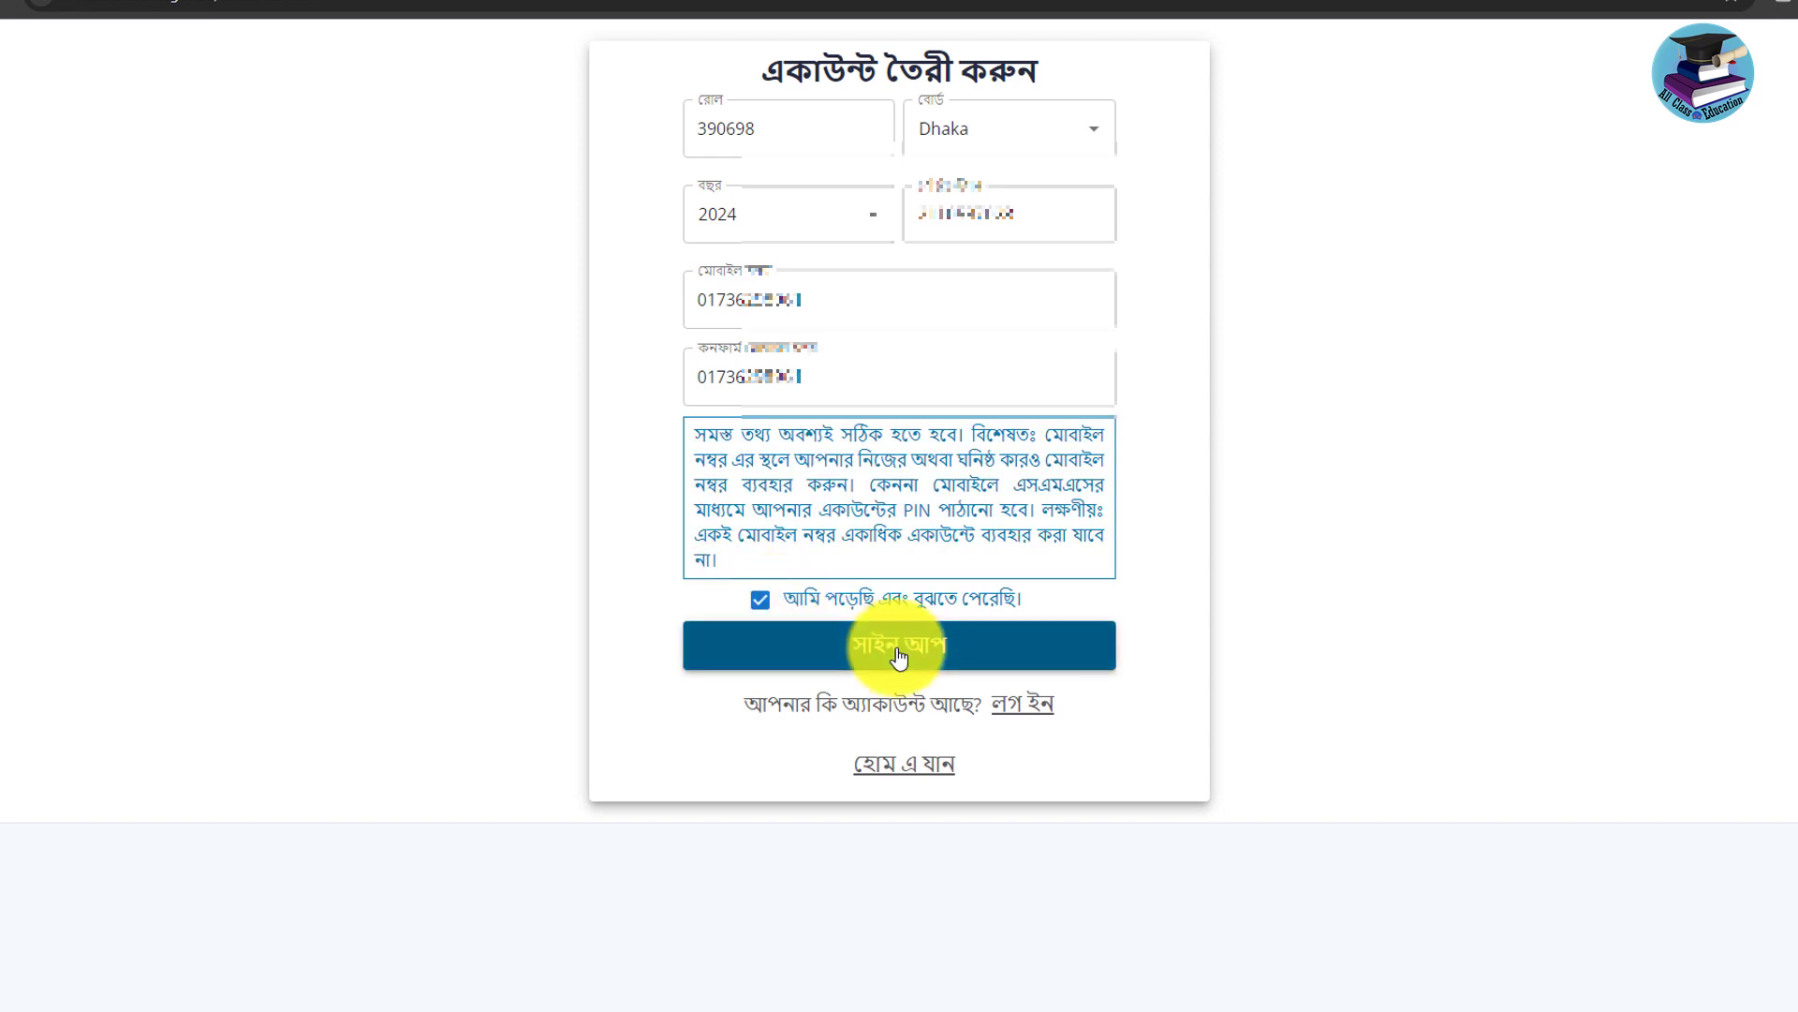
left_click(895, 650)
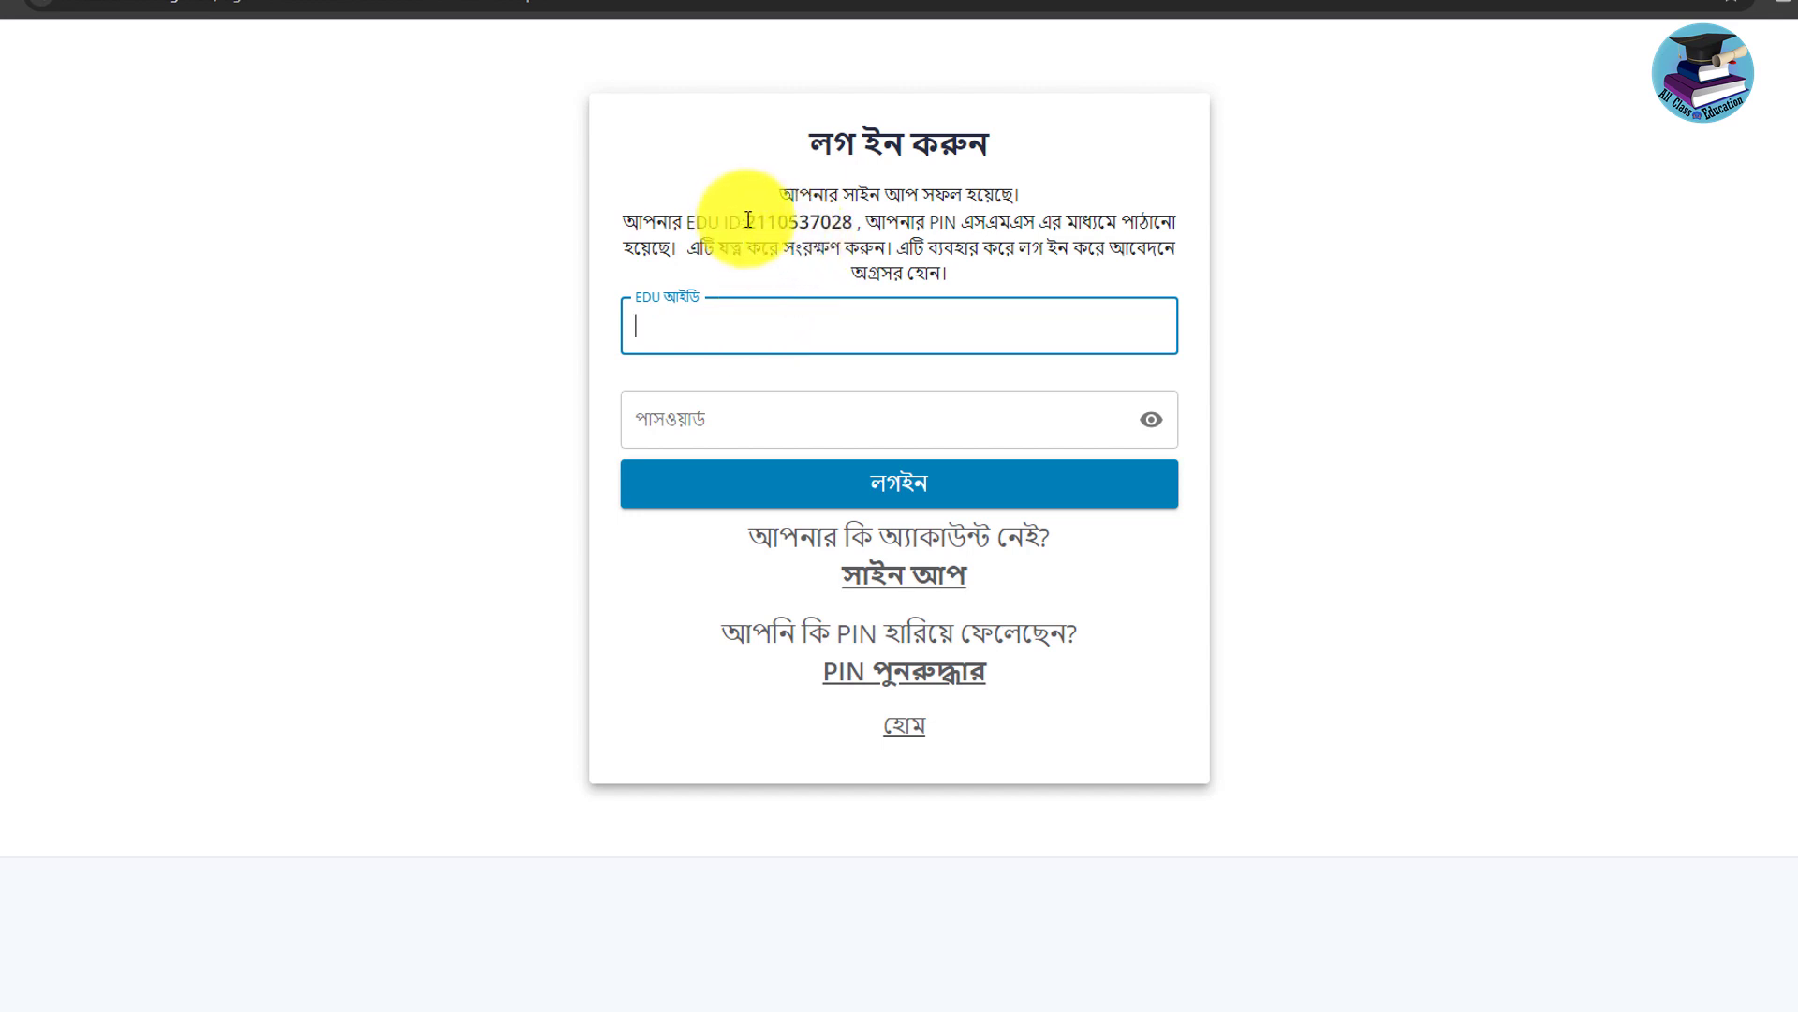
Enter the new EDU ID from the success message and the SMS PIN as password.
left_click_drag(748, 219, 858, 231)
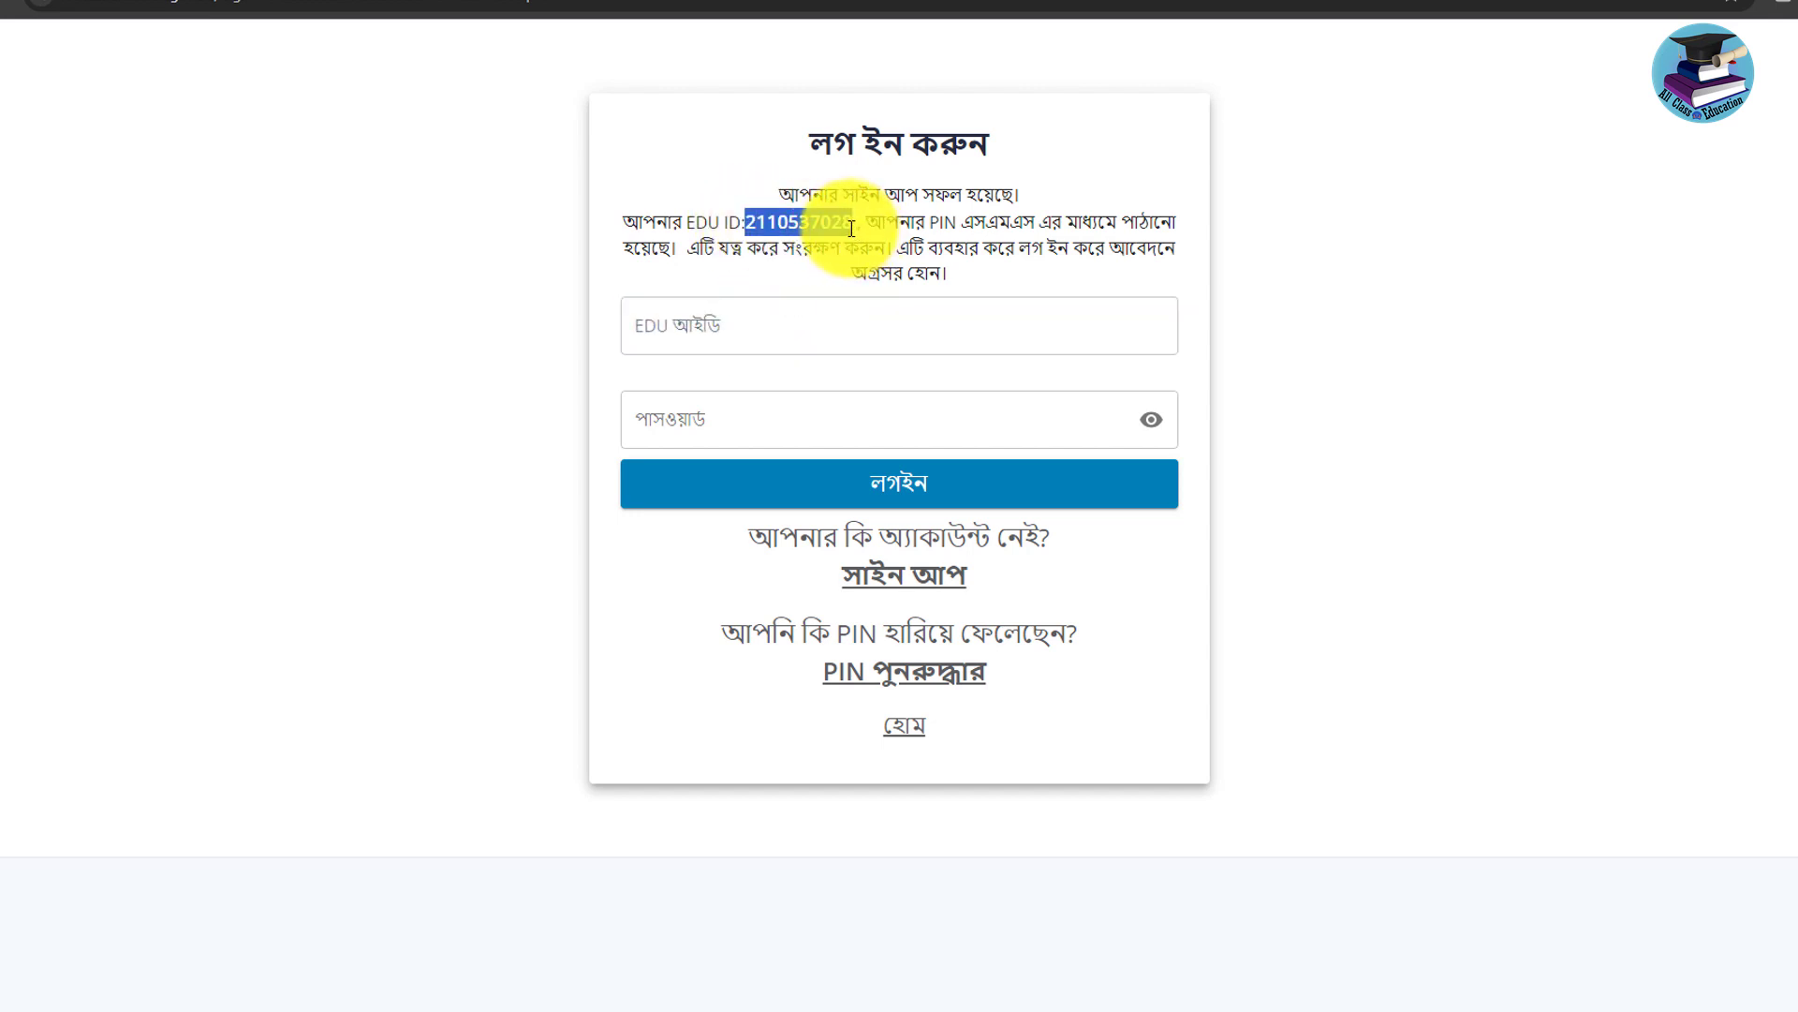
left_click(743, 328)
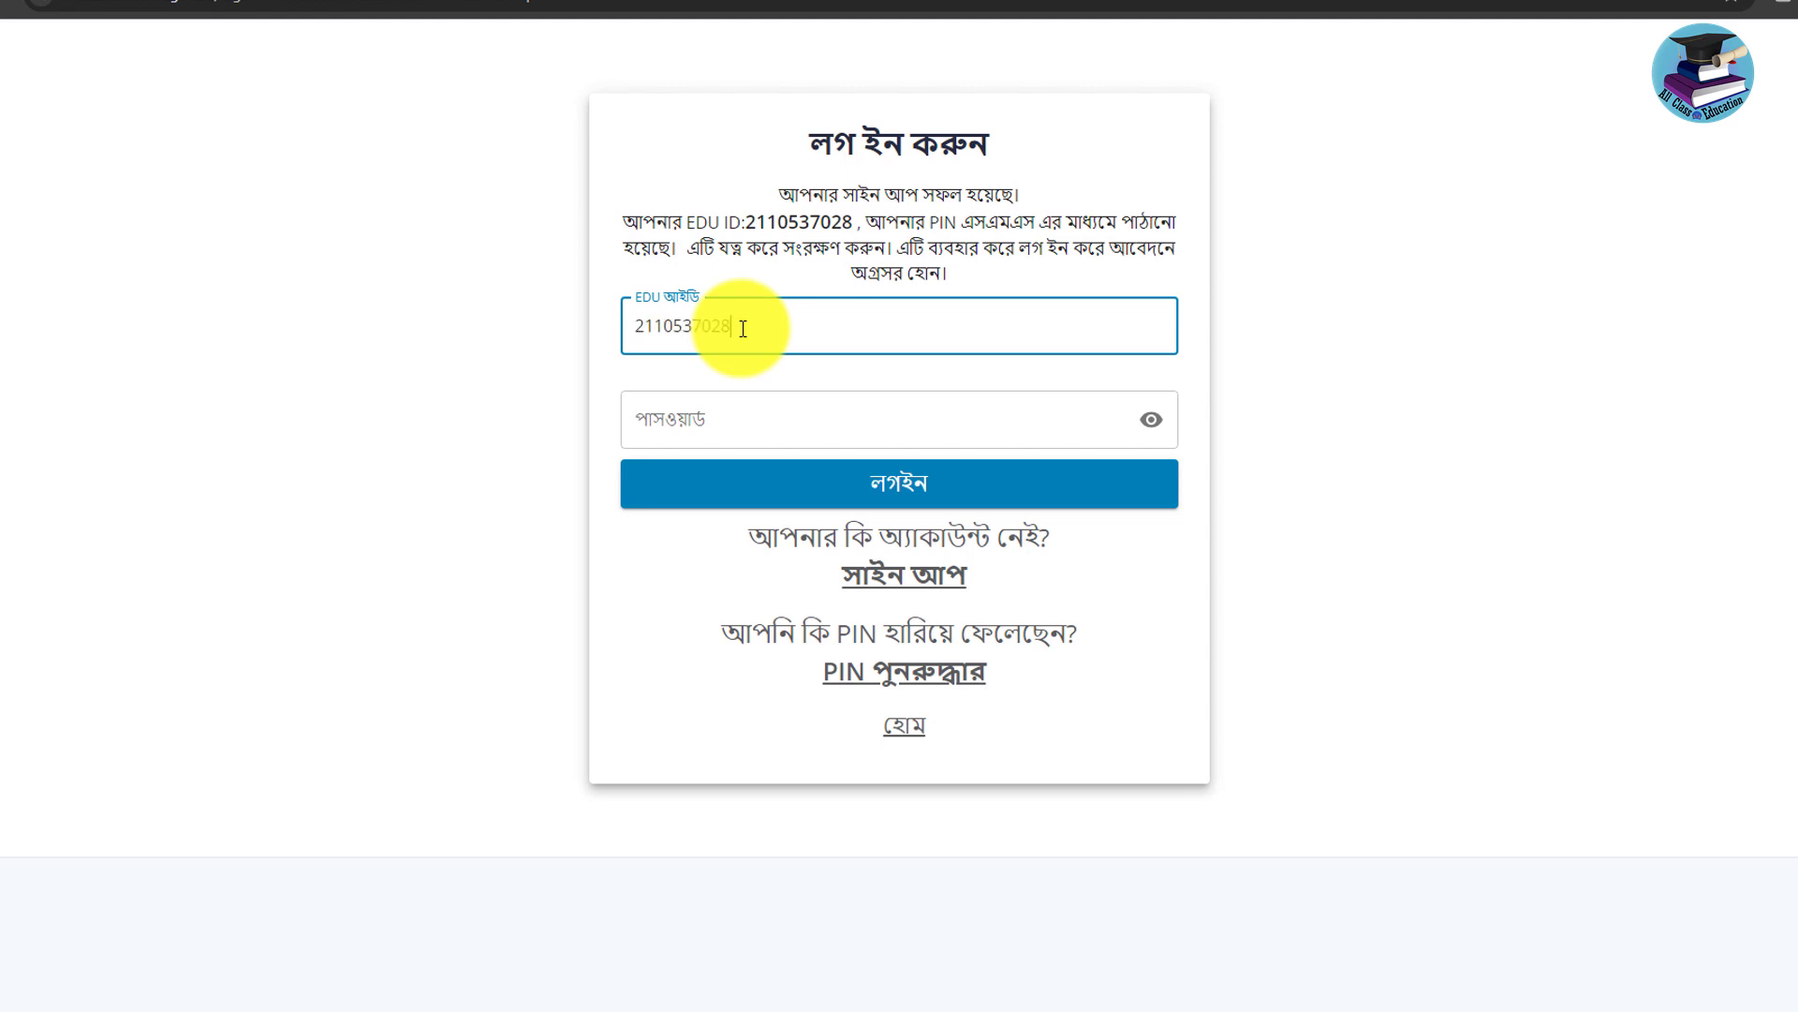
left_click(884, 420)
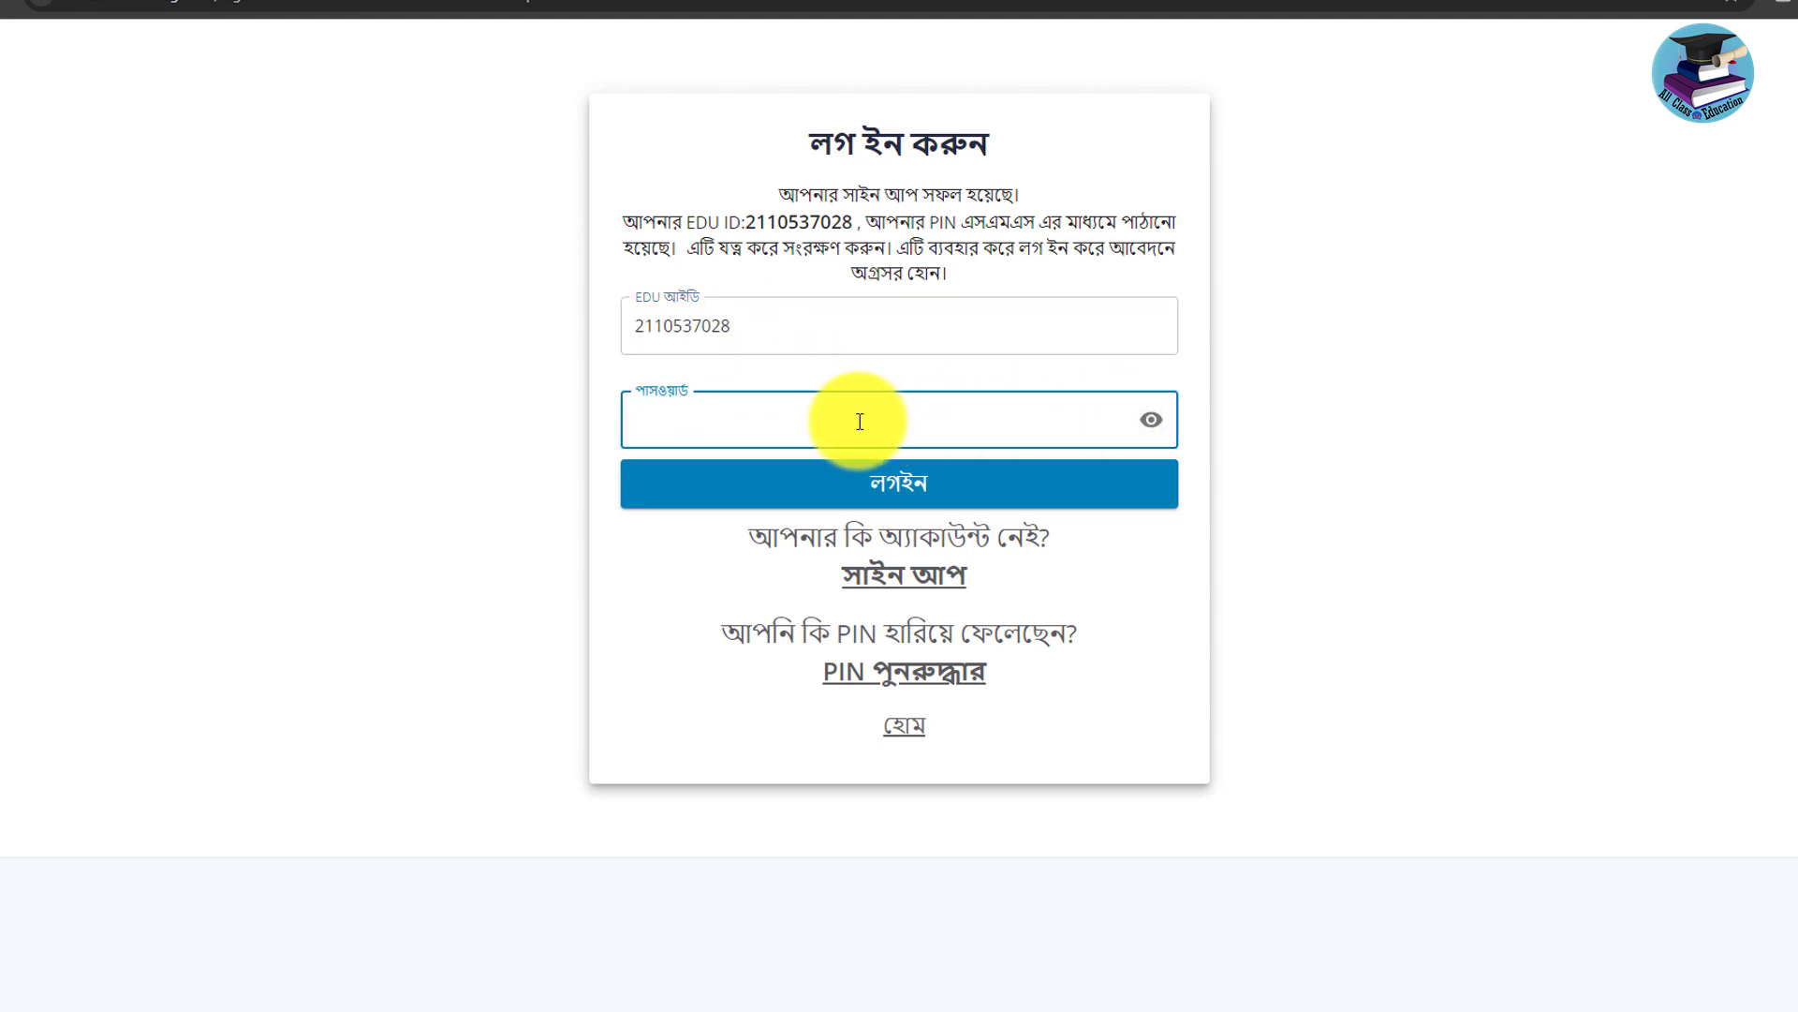
key("F9")
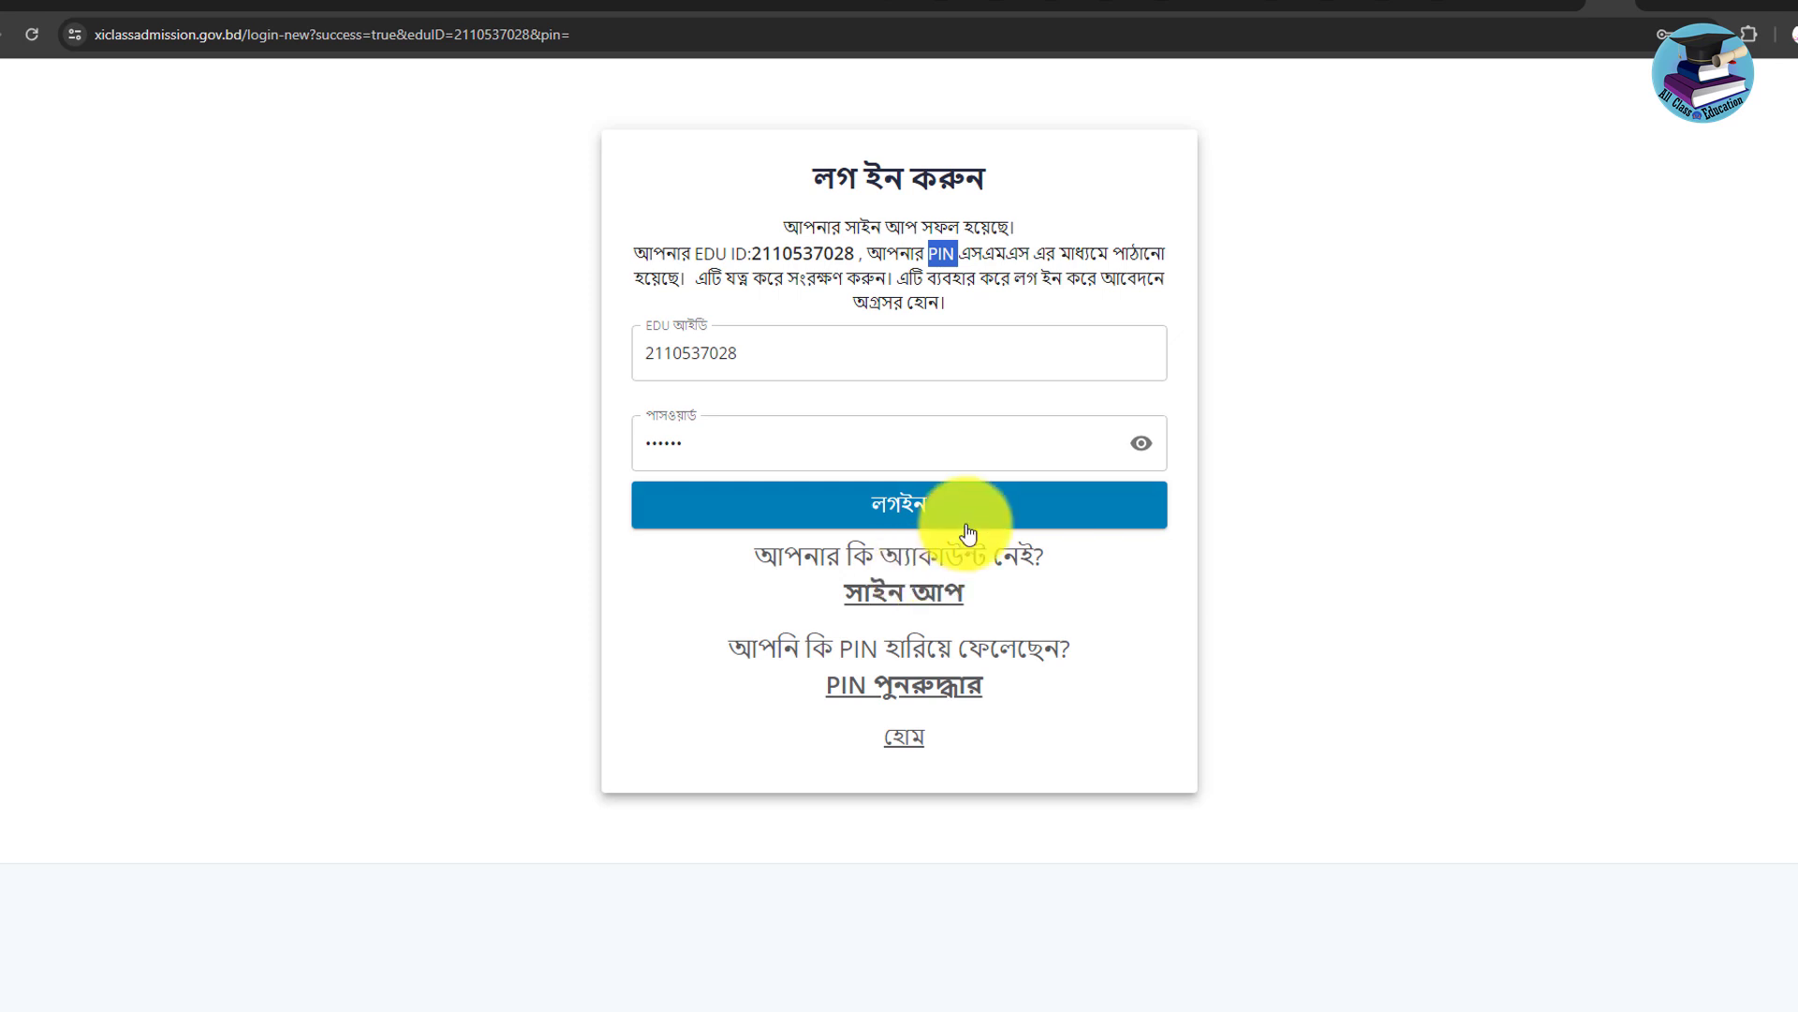
left_click(890, 509)
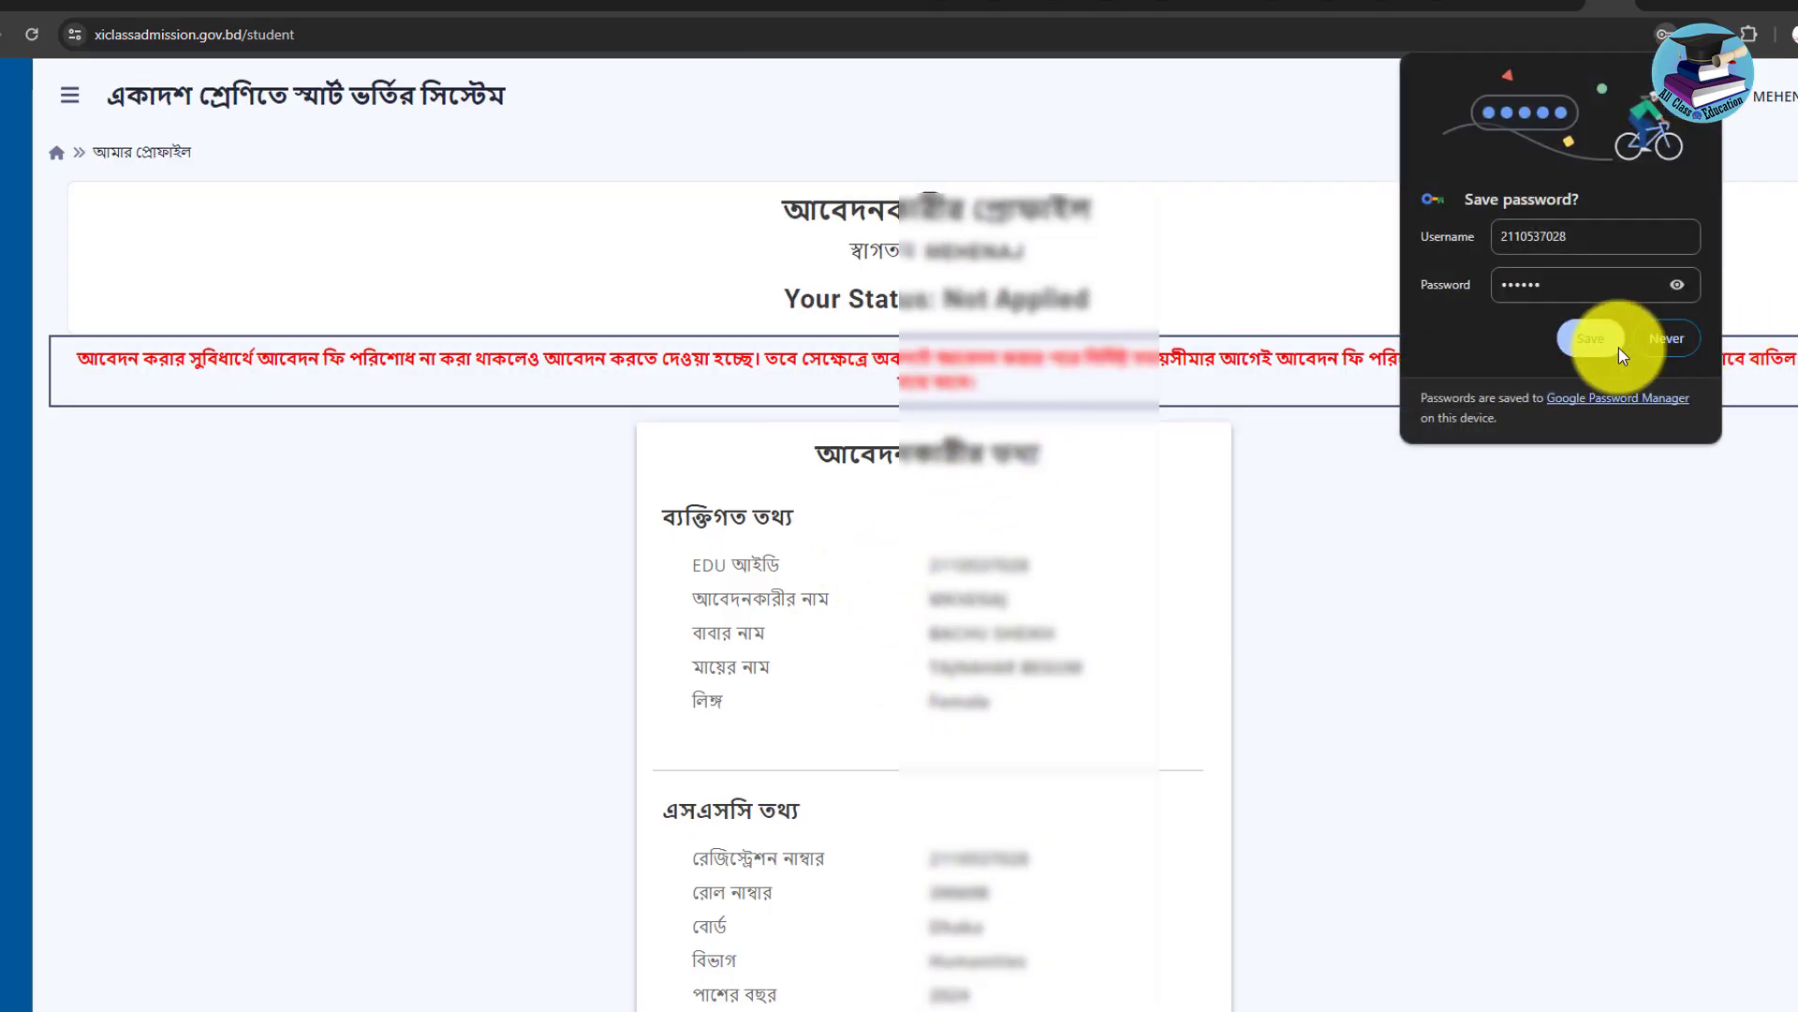
left_click(1592, 339)
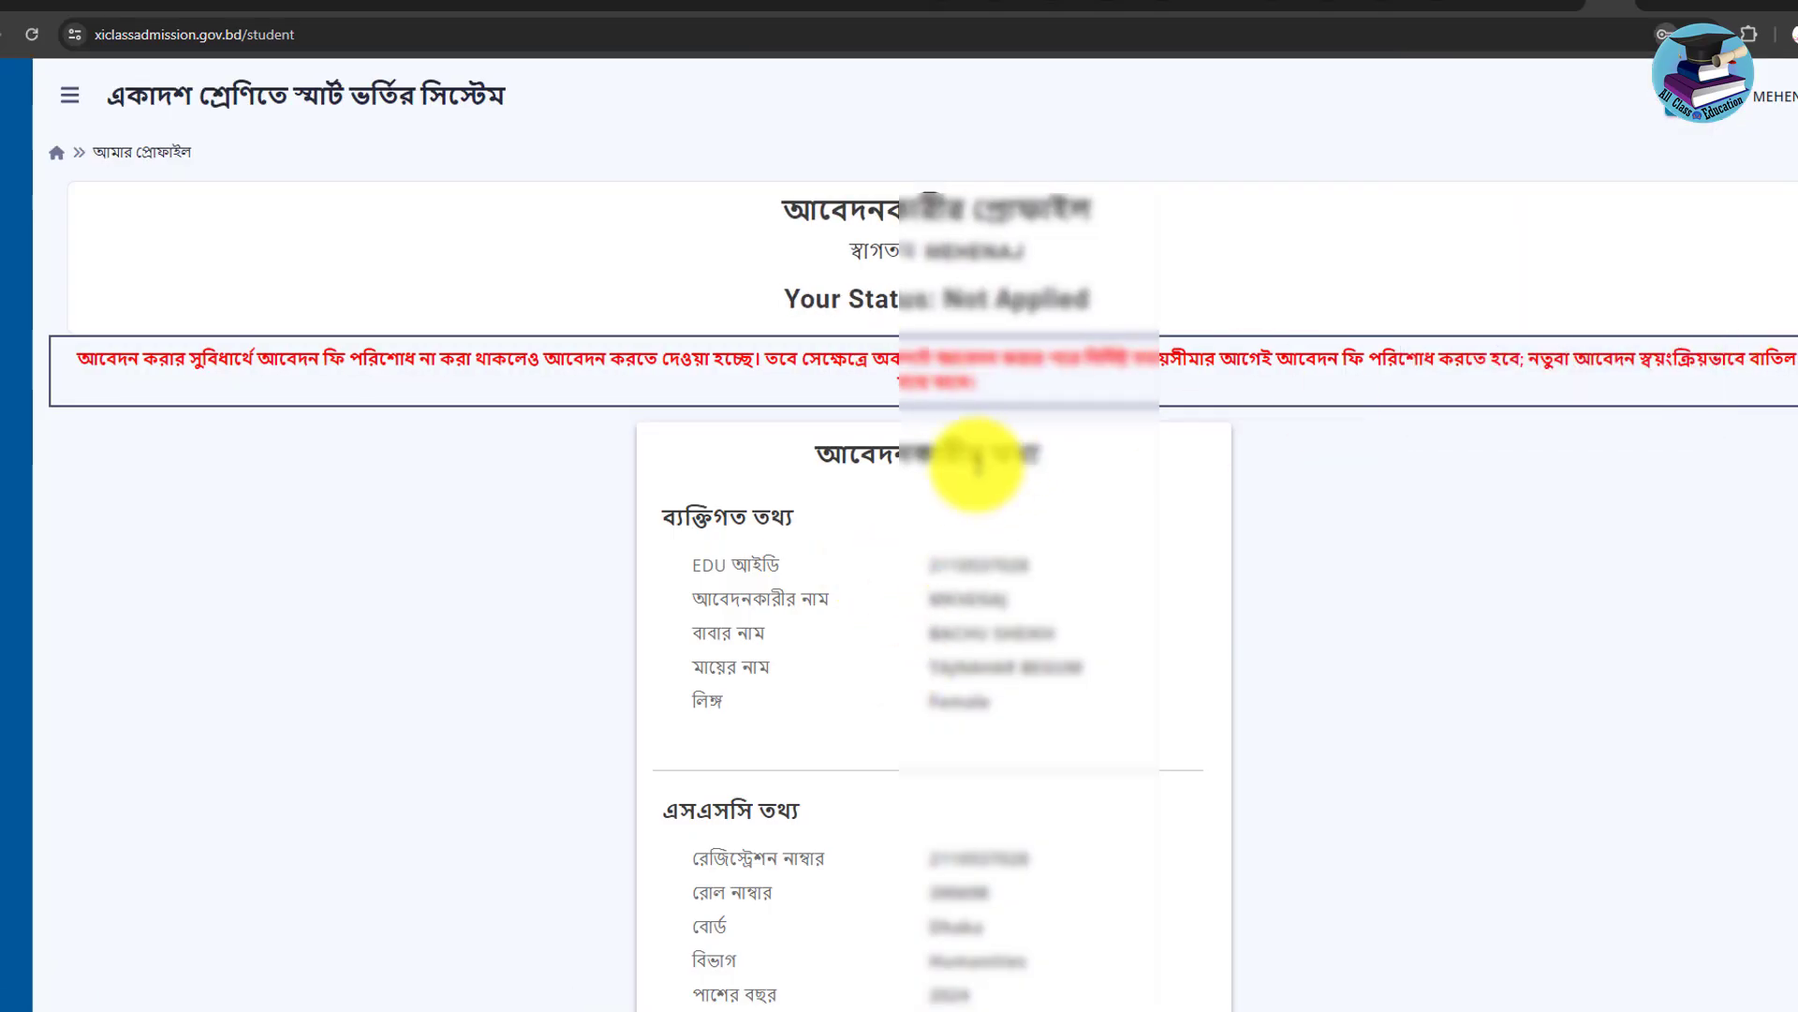
scroll(890, 461, "down", 3)
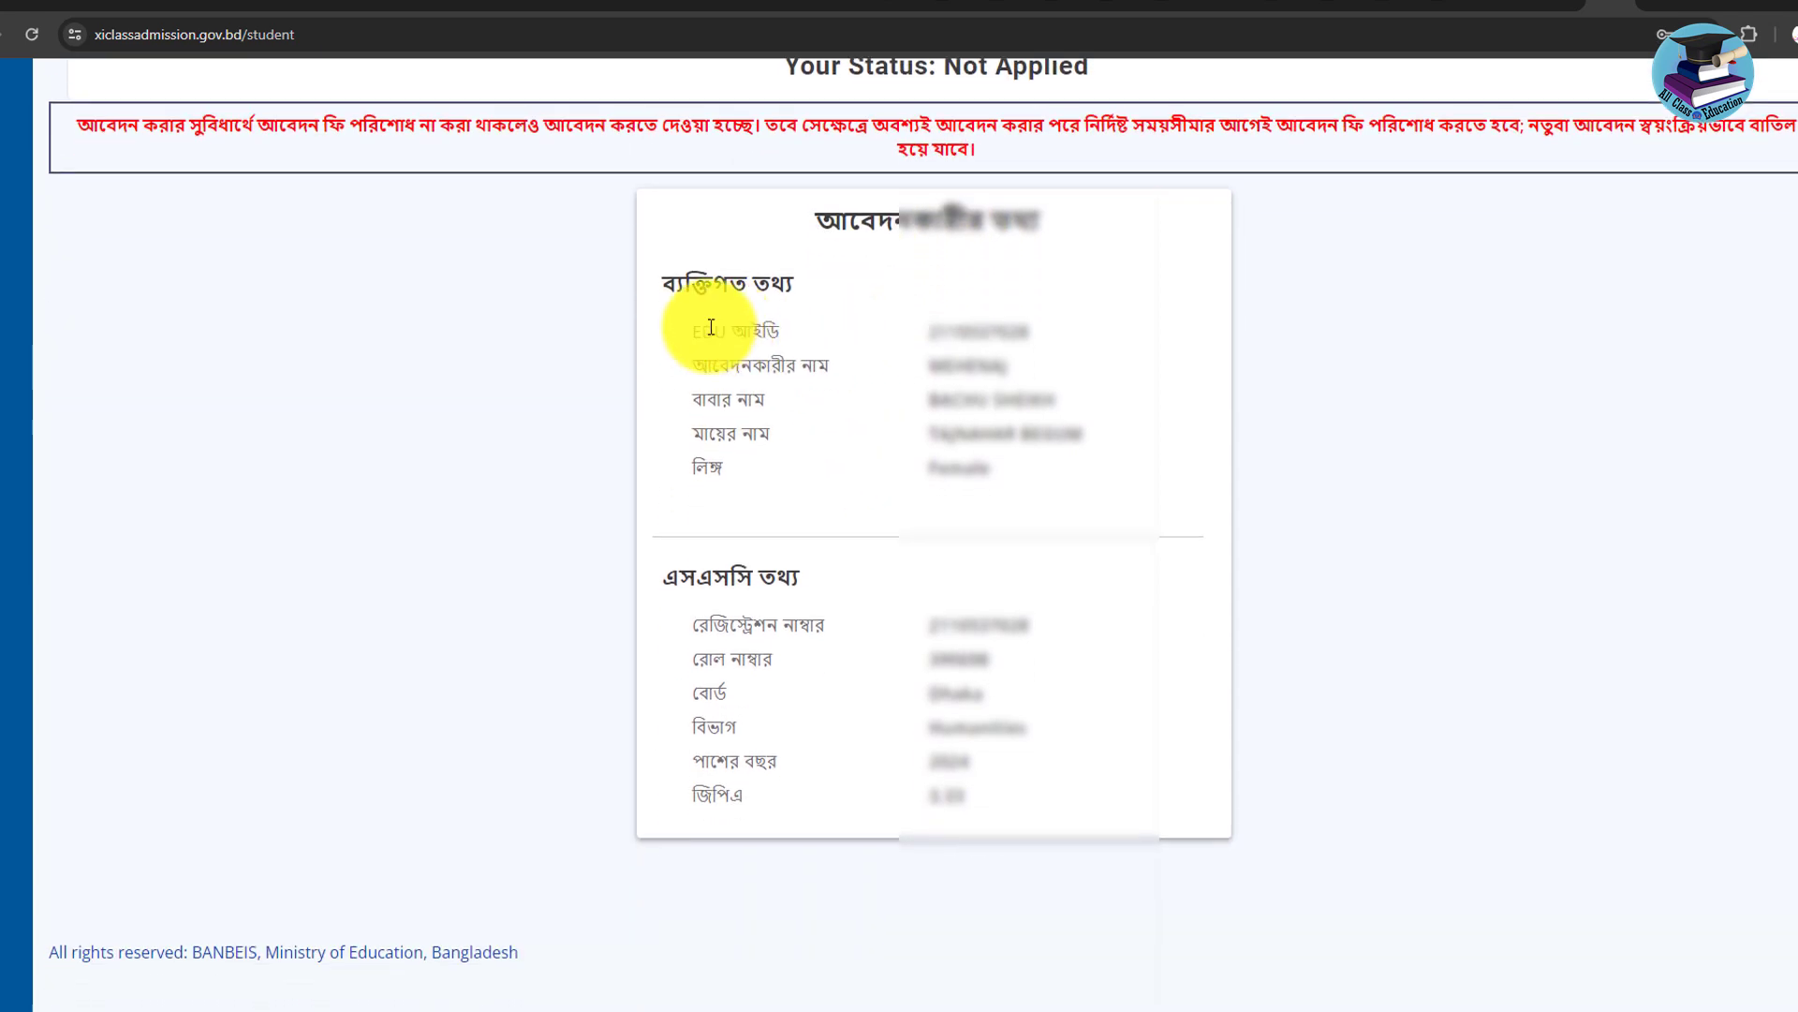
scroll(711, 330, "up", 3)
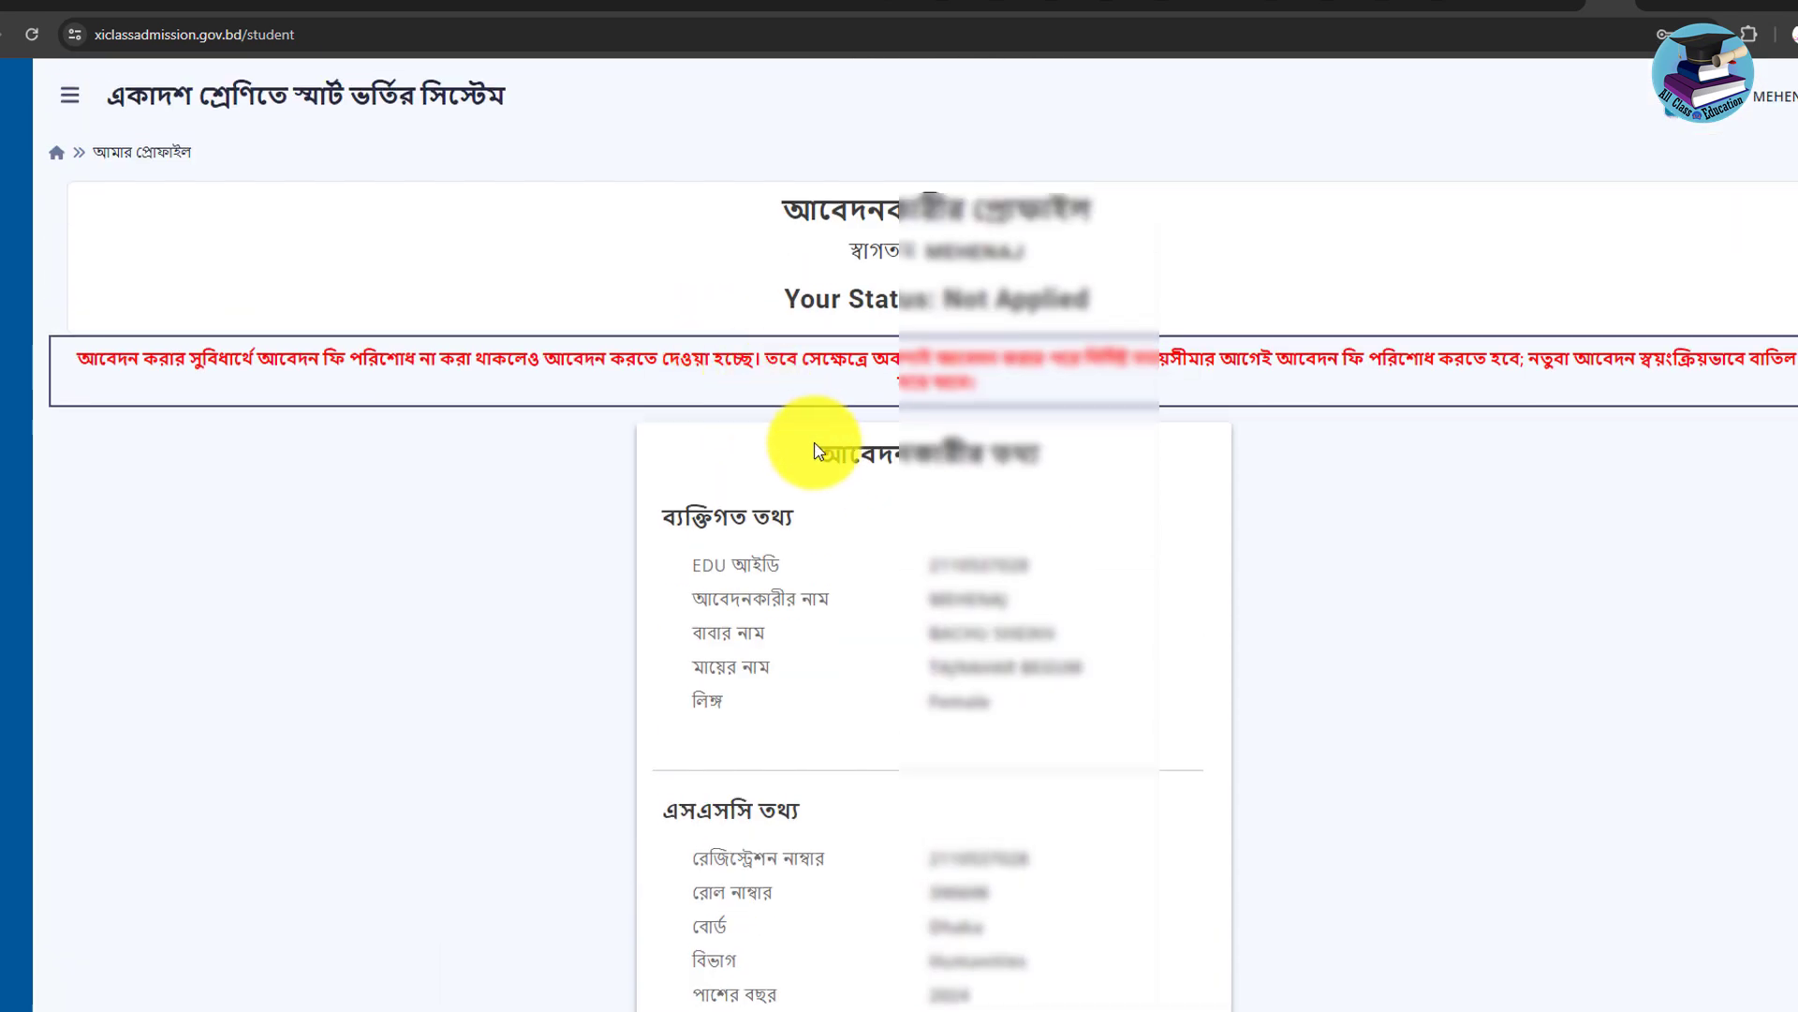
left_click_drag(692, 565, 1011, 568)
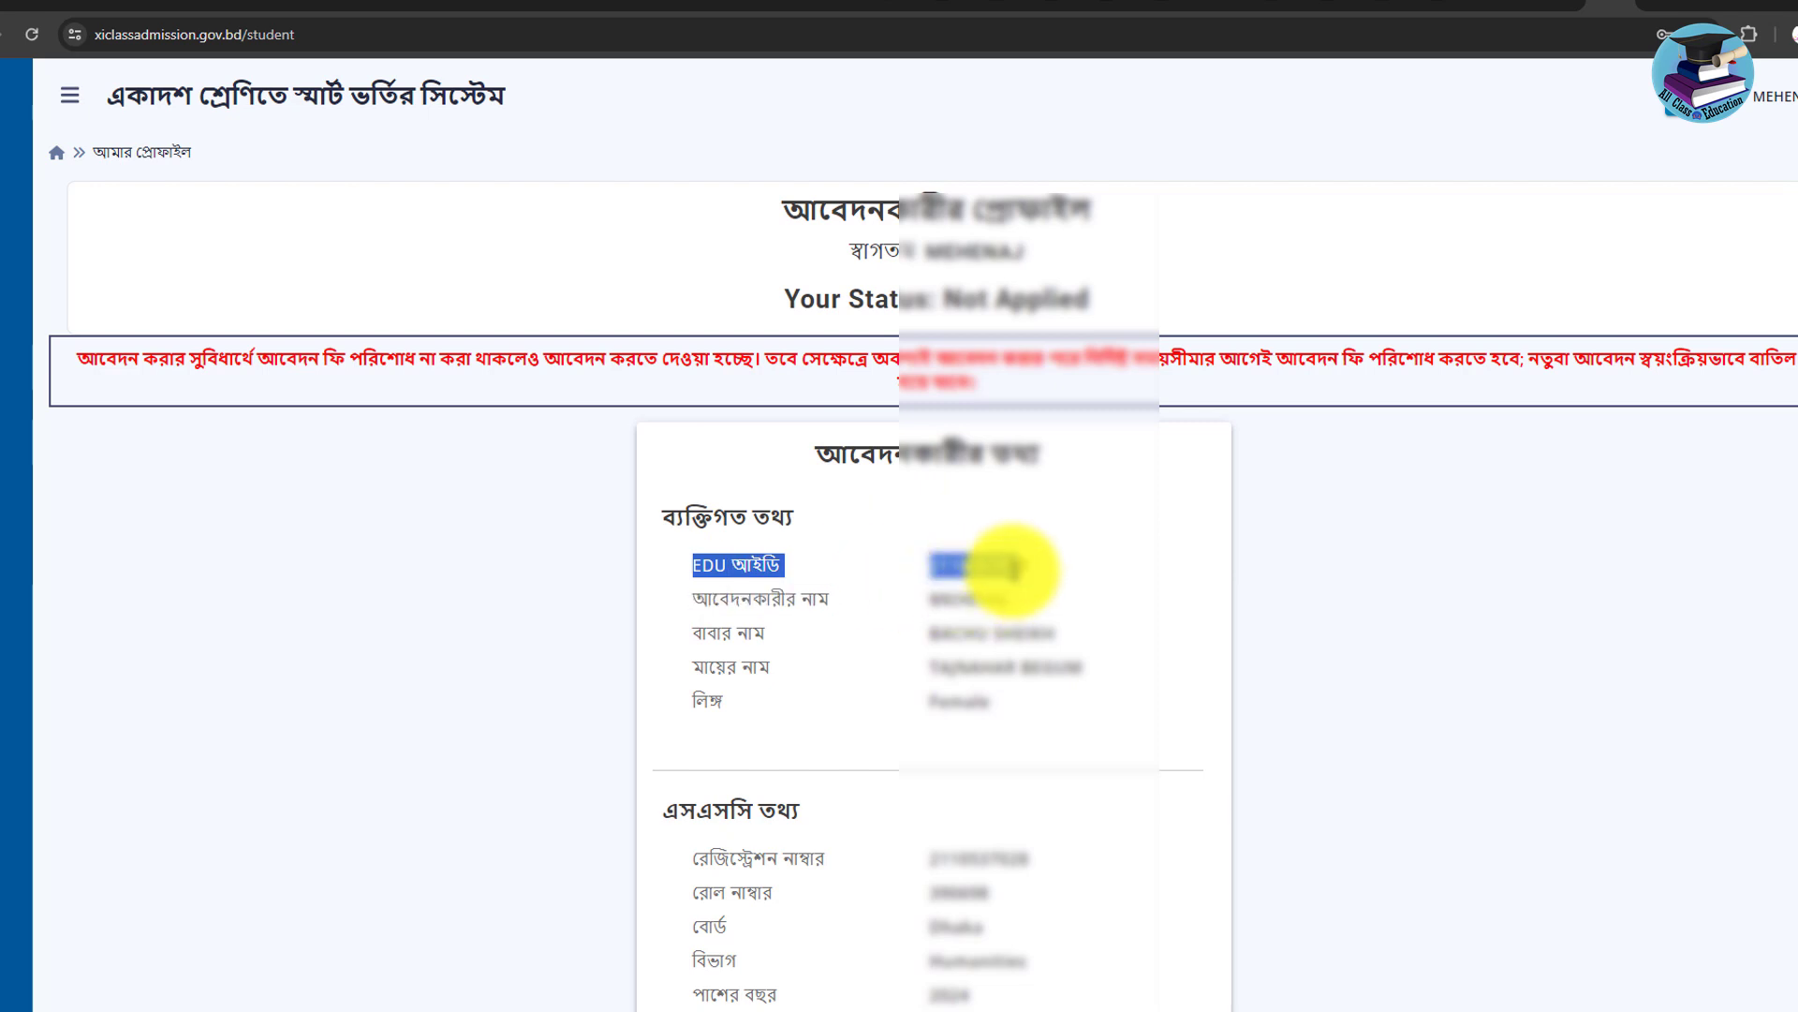
scroll(740, 478, "down", 1)
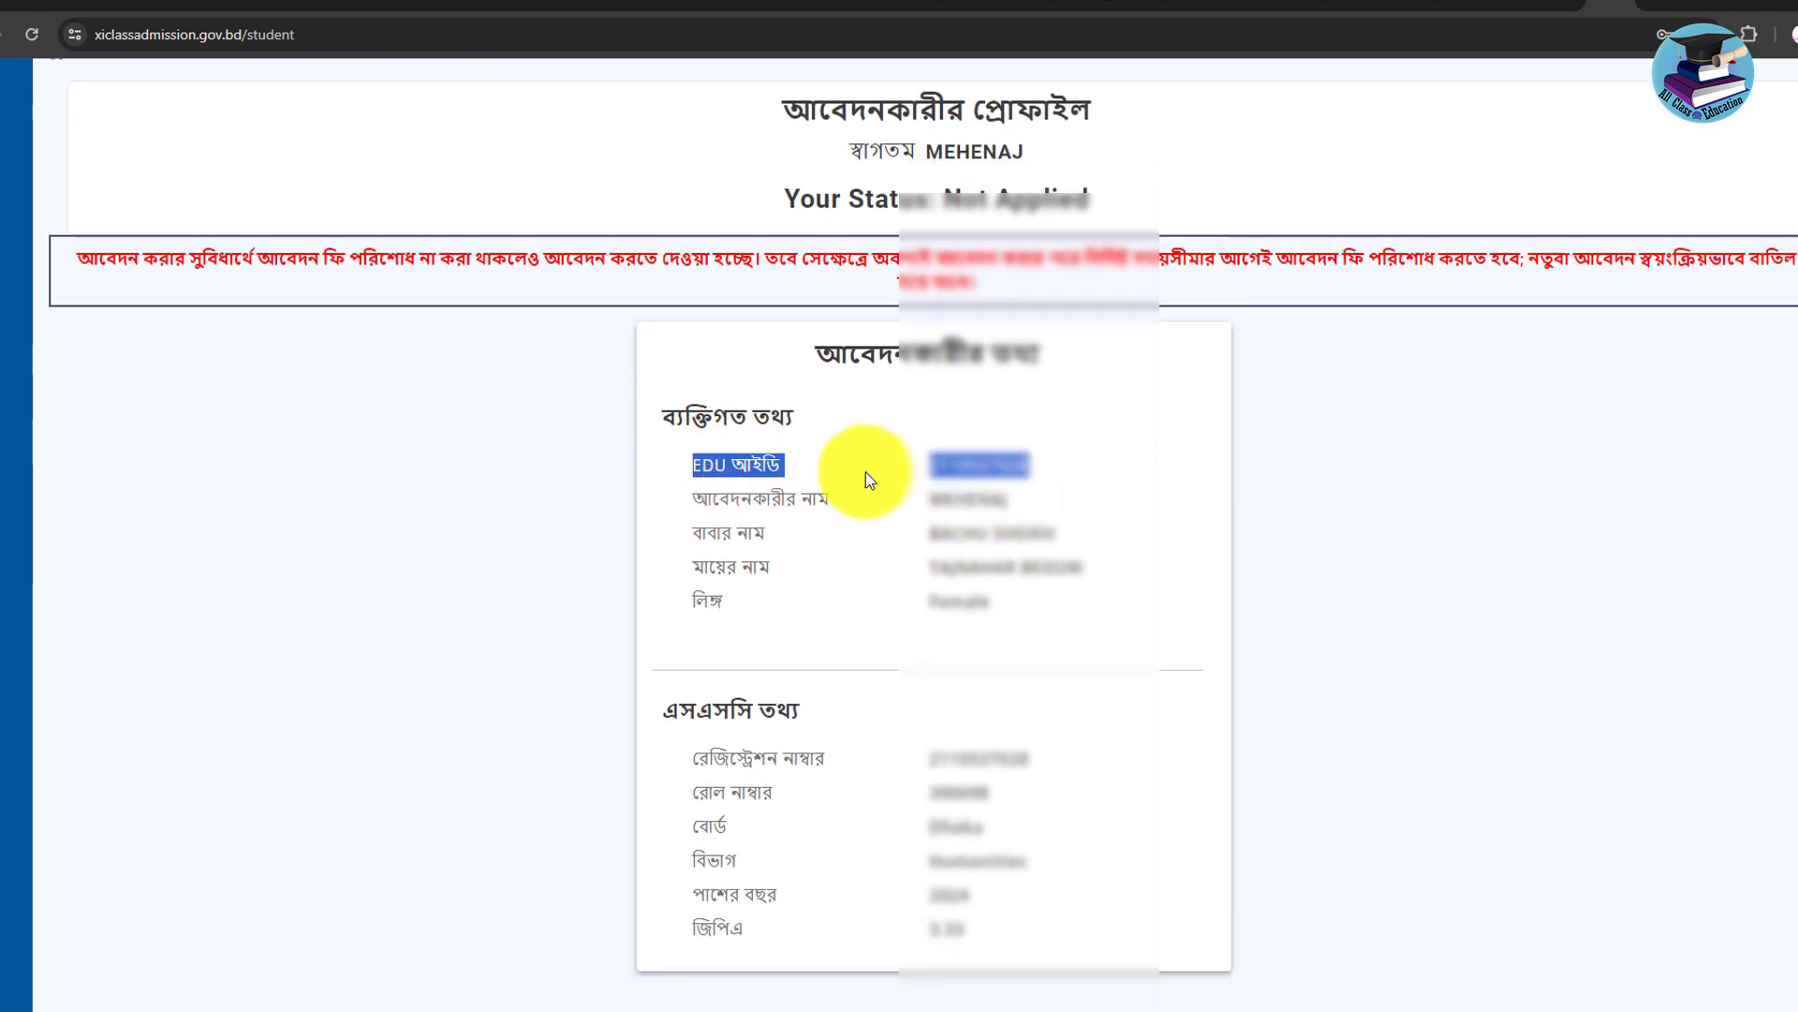
scroll(950, 522, "down", 1)
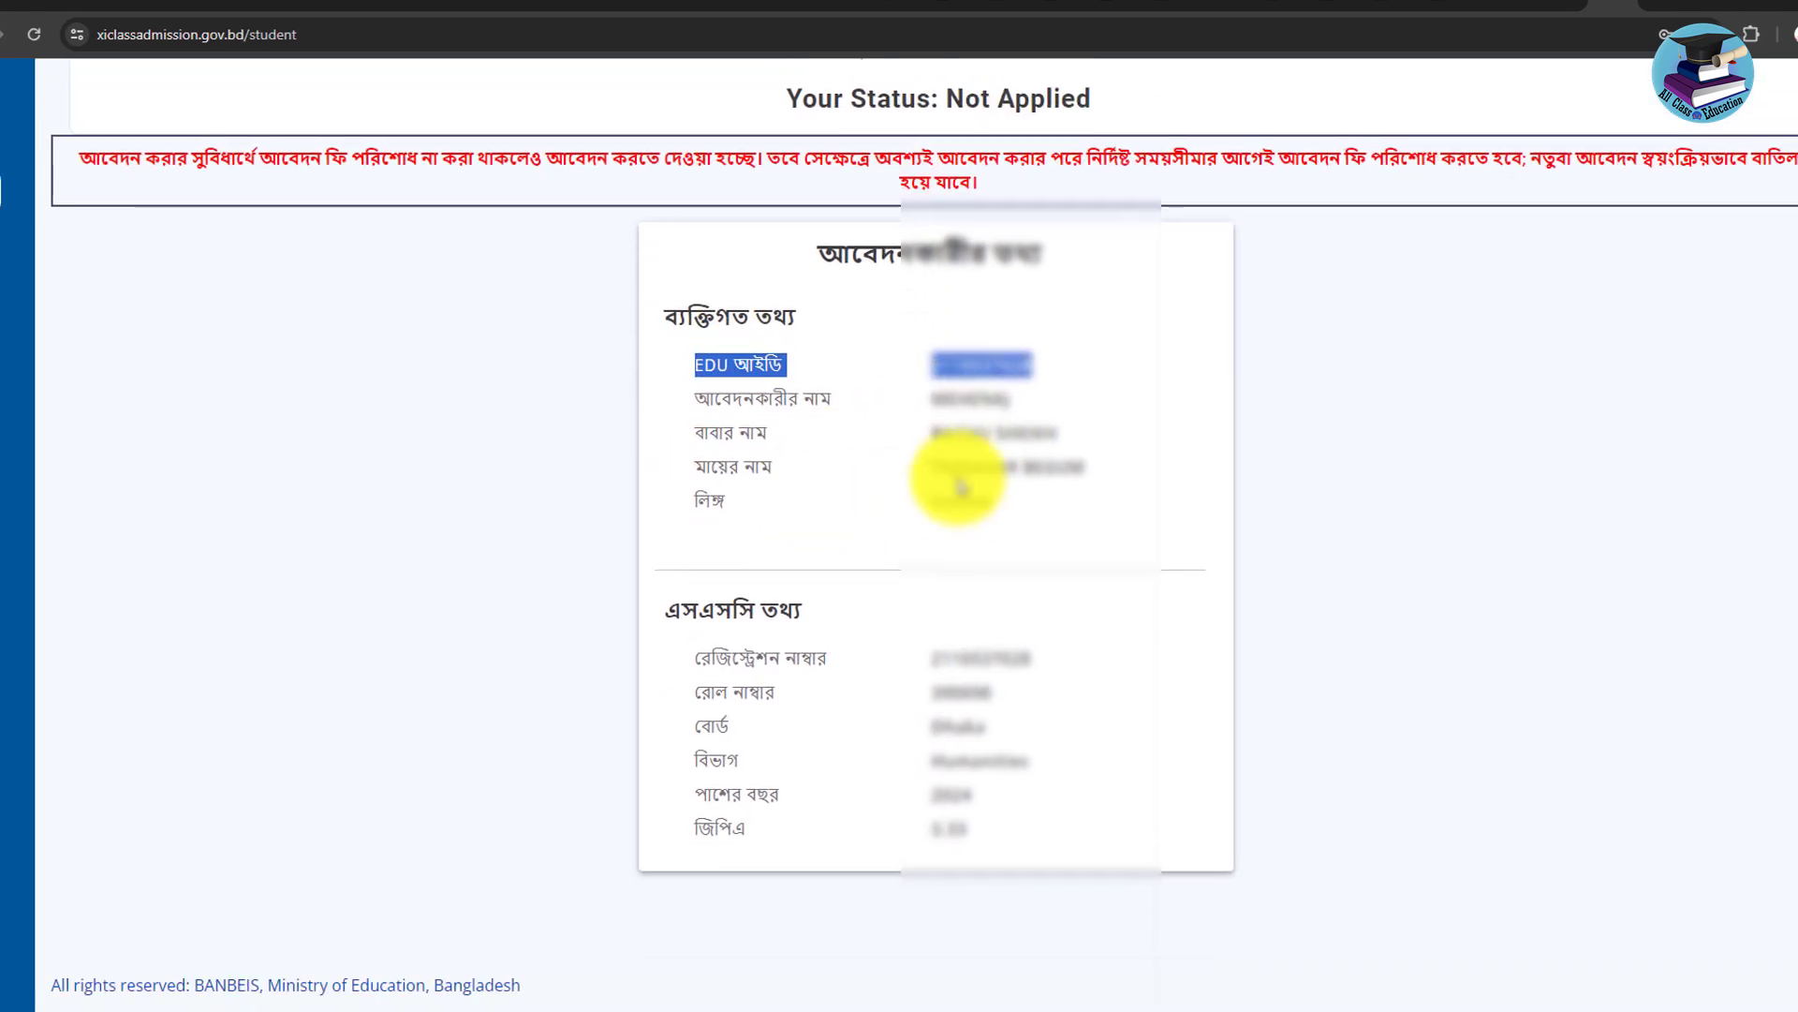
left_click_drag(1040, 511, 793, 500)
scroll(792, 500, "down", 1)
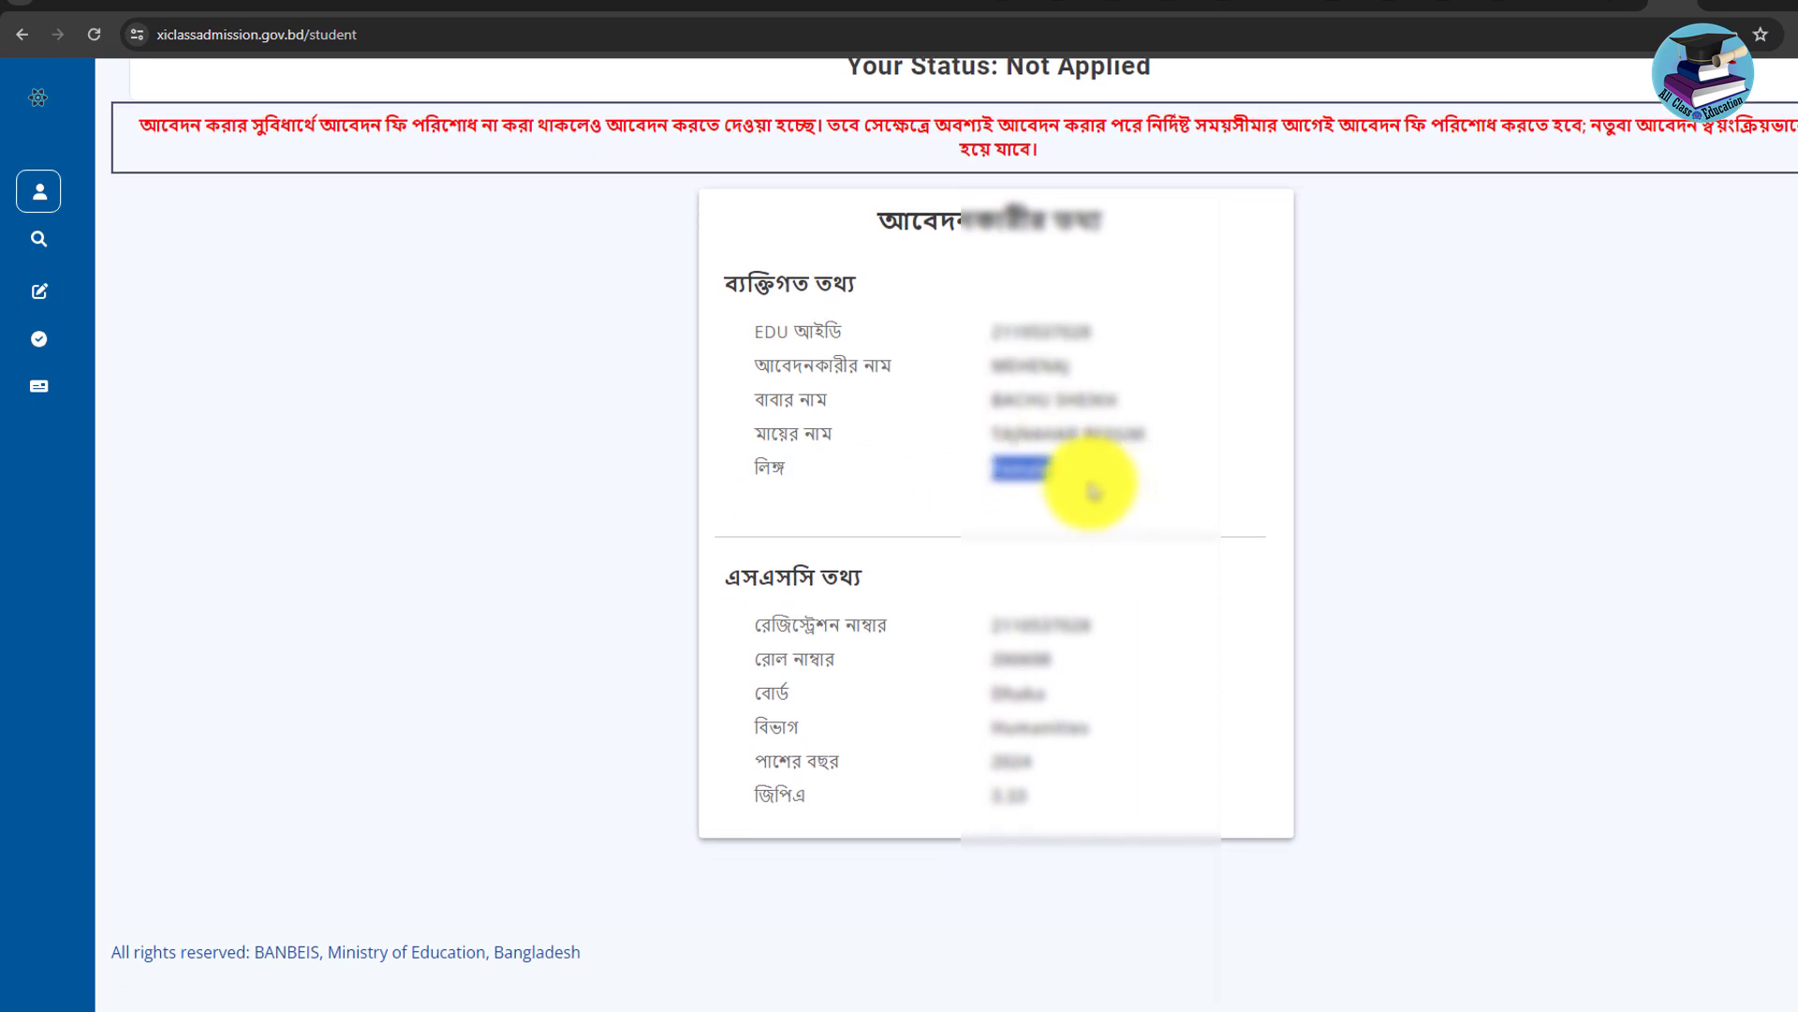
left_click_drag(706, 574, 843, 623)
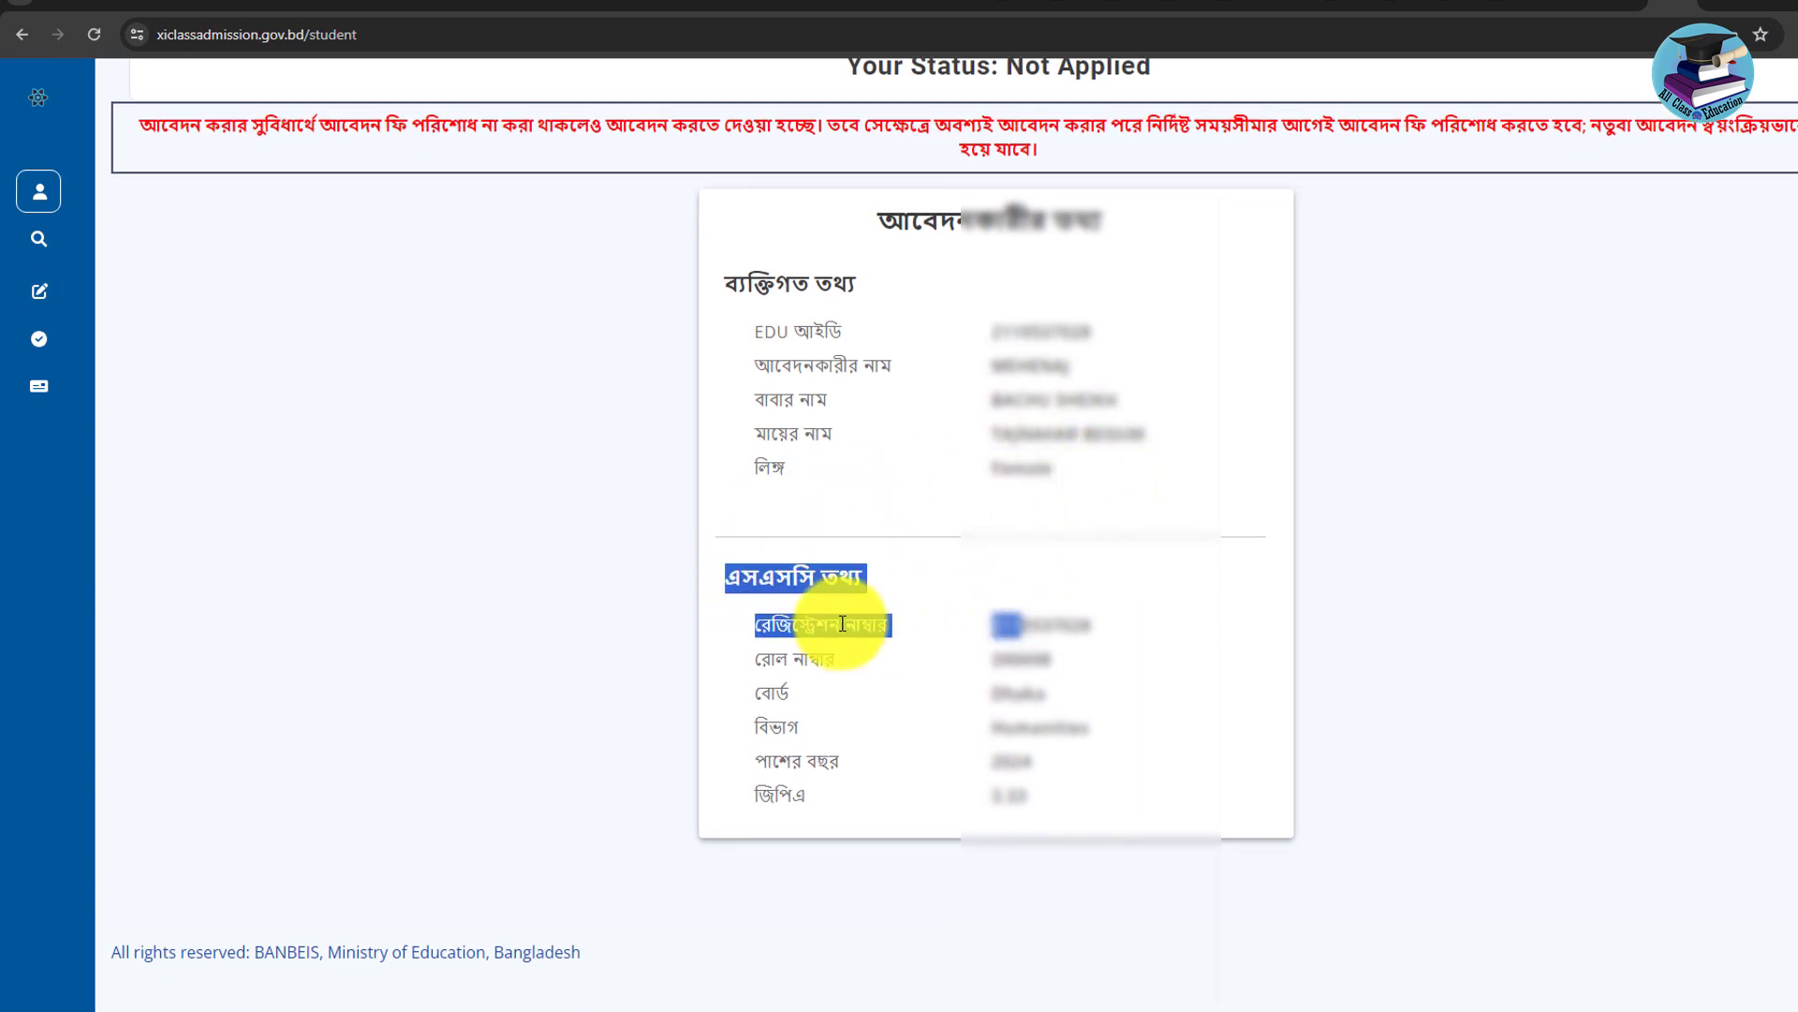
left_click(892, 624)
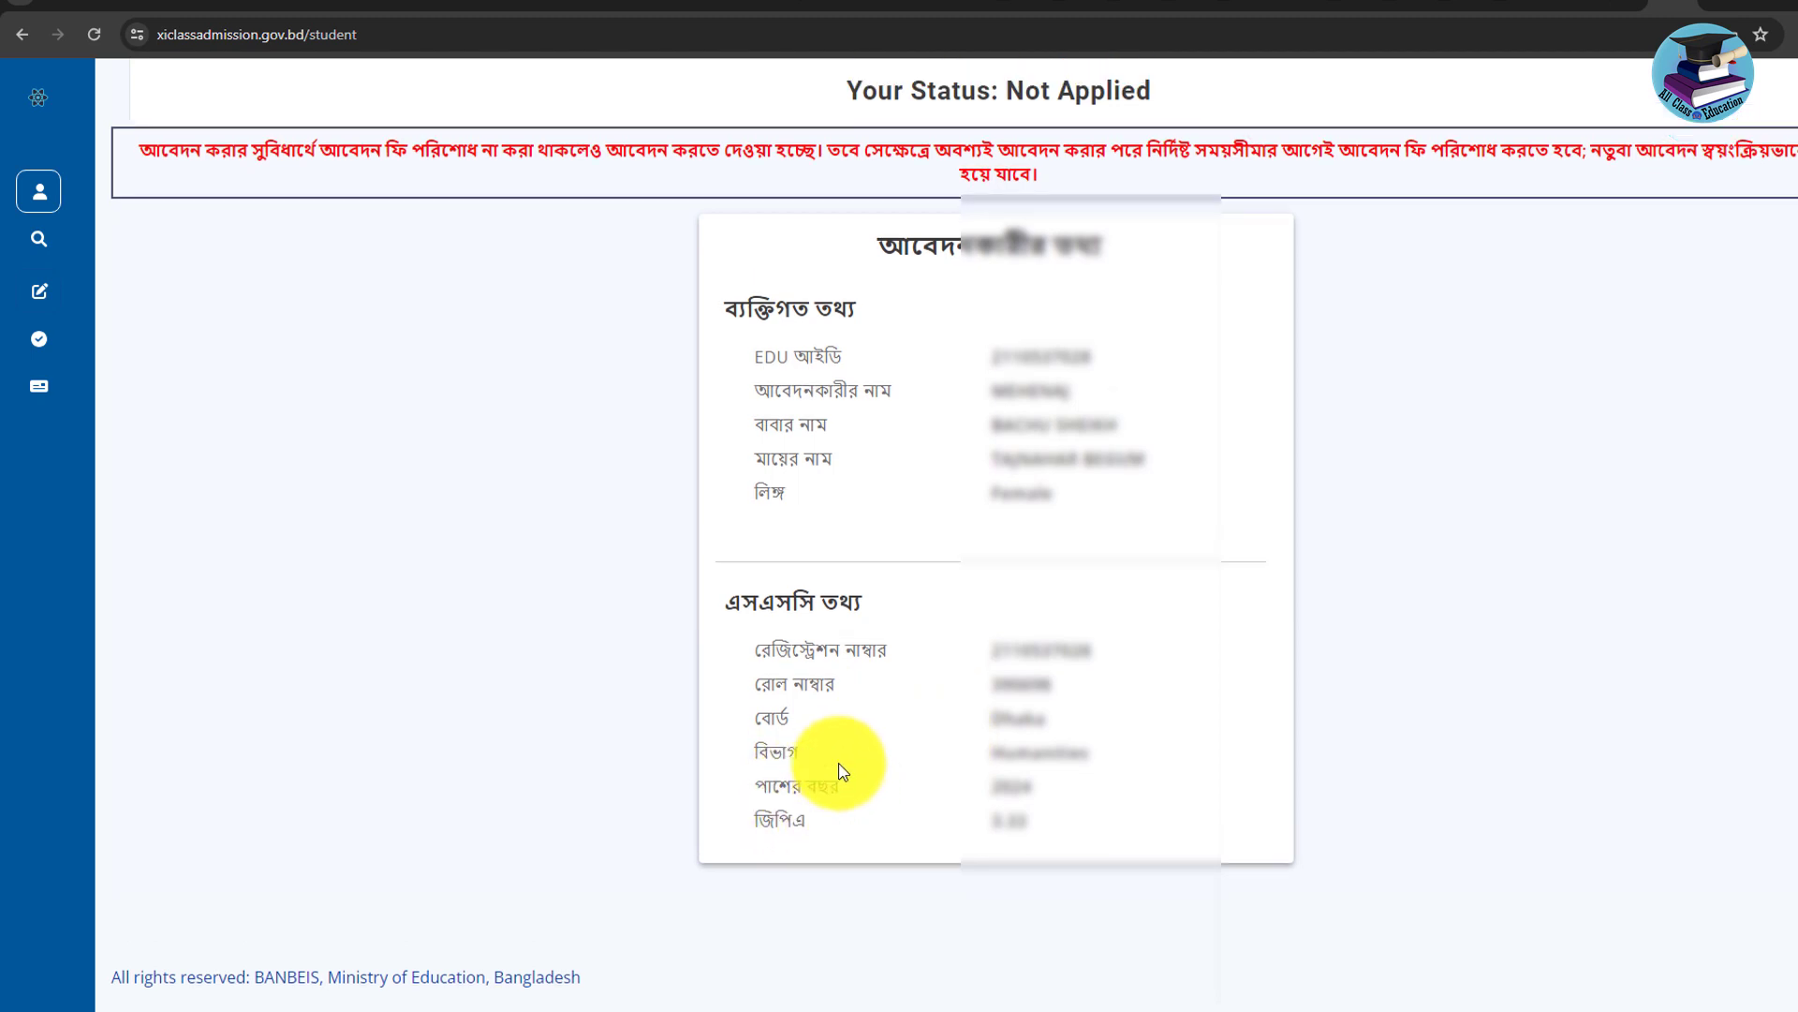
scroll(839, 763, "up", 3)
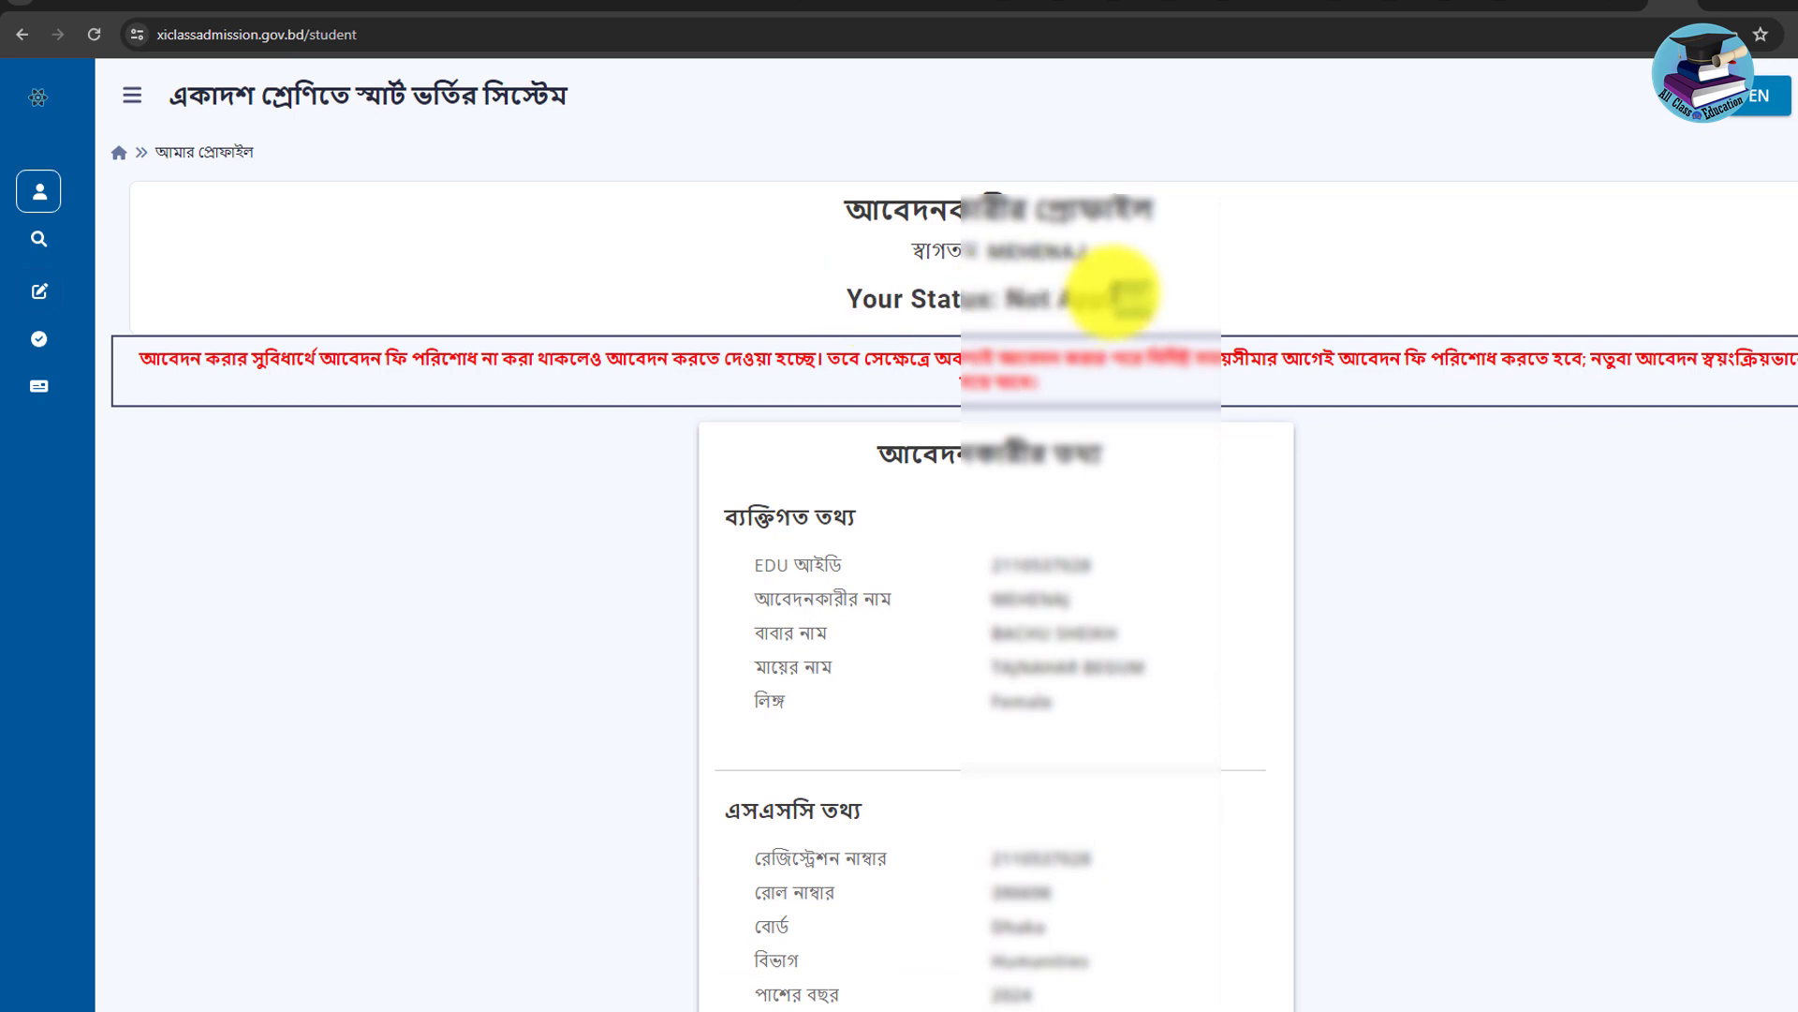
Note the Not Applied status, then go to আবেদন > আবেদন ফি জমা দিন fee page.
left_click_drag(1124, 292, 1199, 294)
left_click(560, 304)
mouse_move(40, 353)
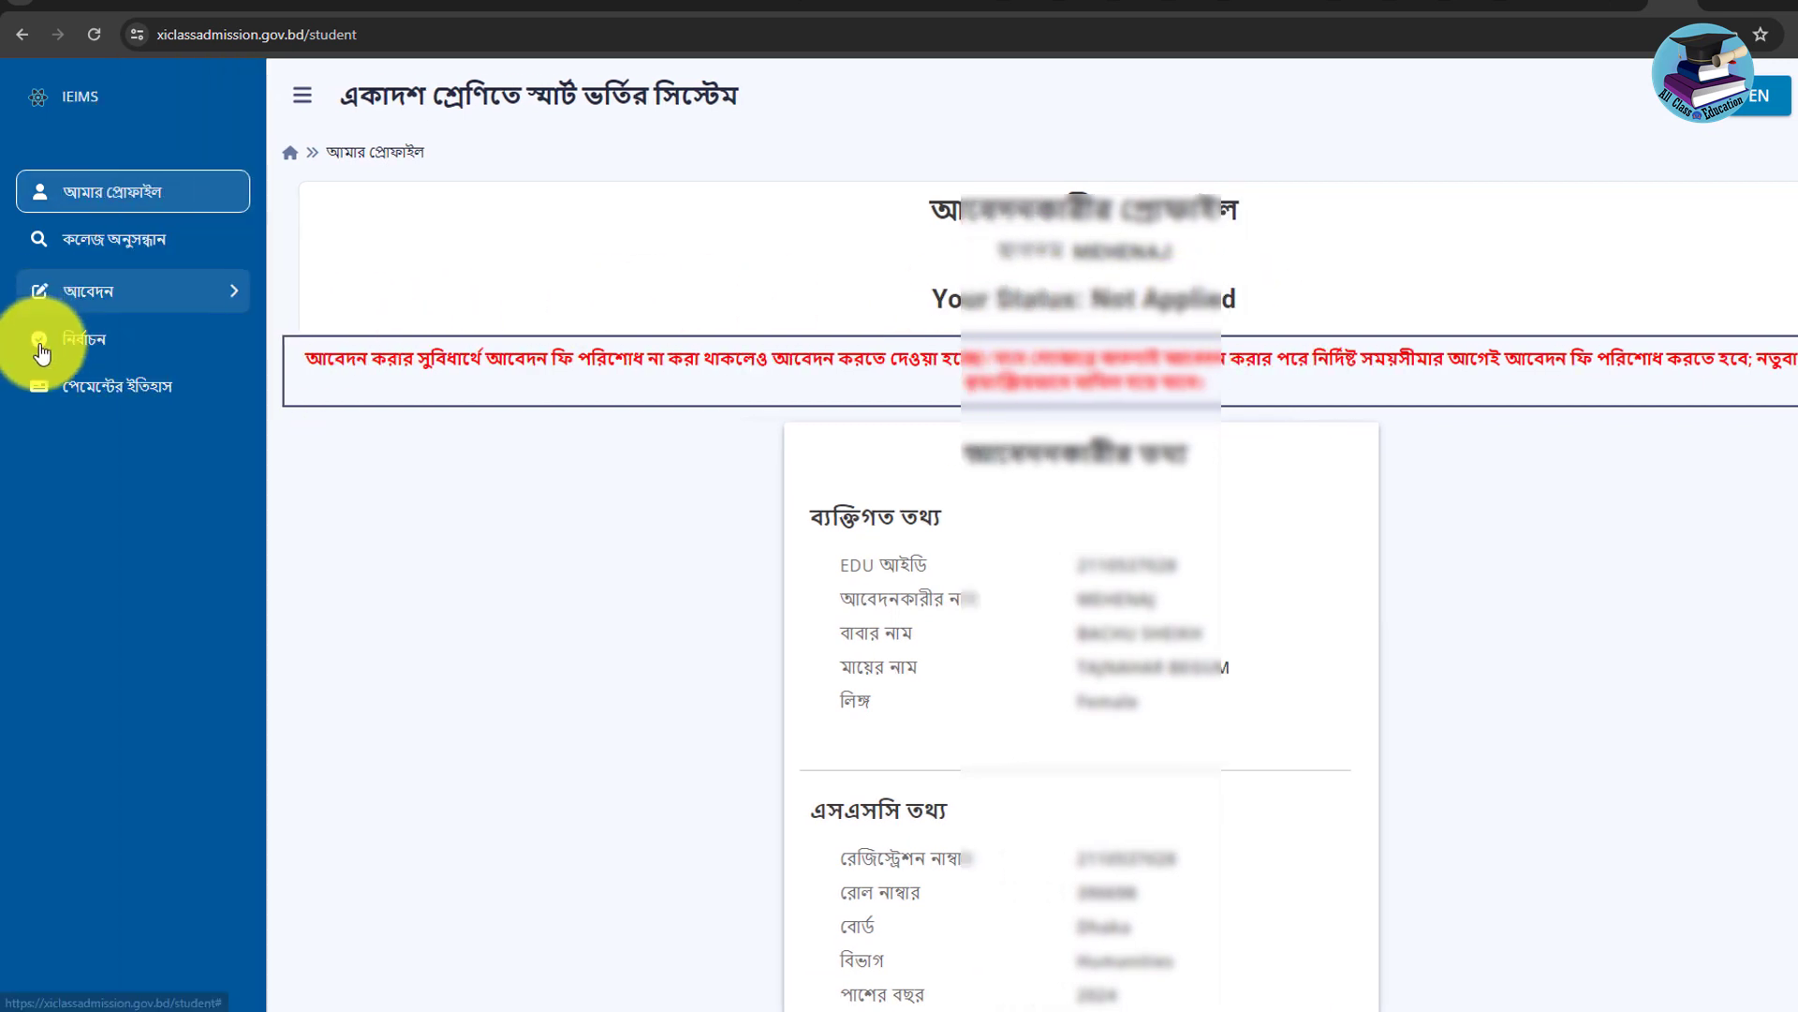
left_click(142, 300)
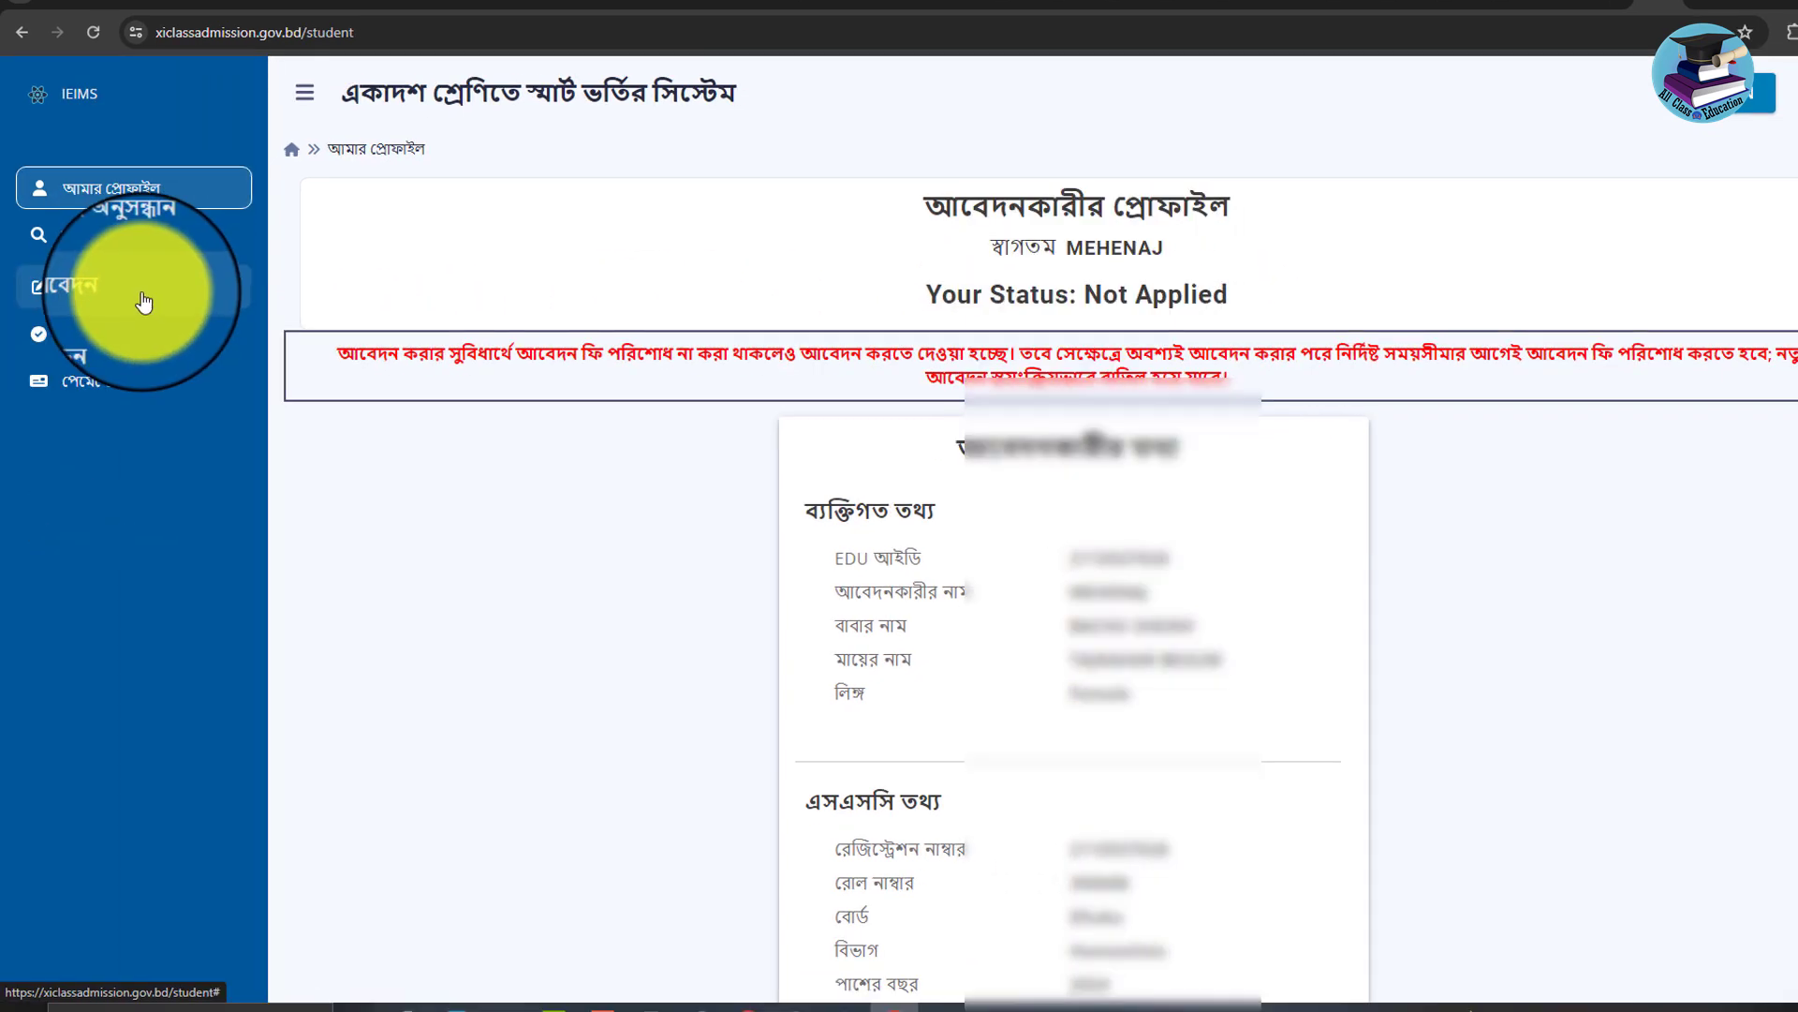
left_click(237, 297)
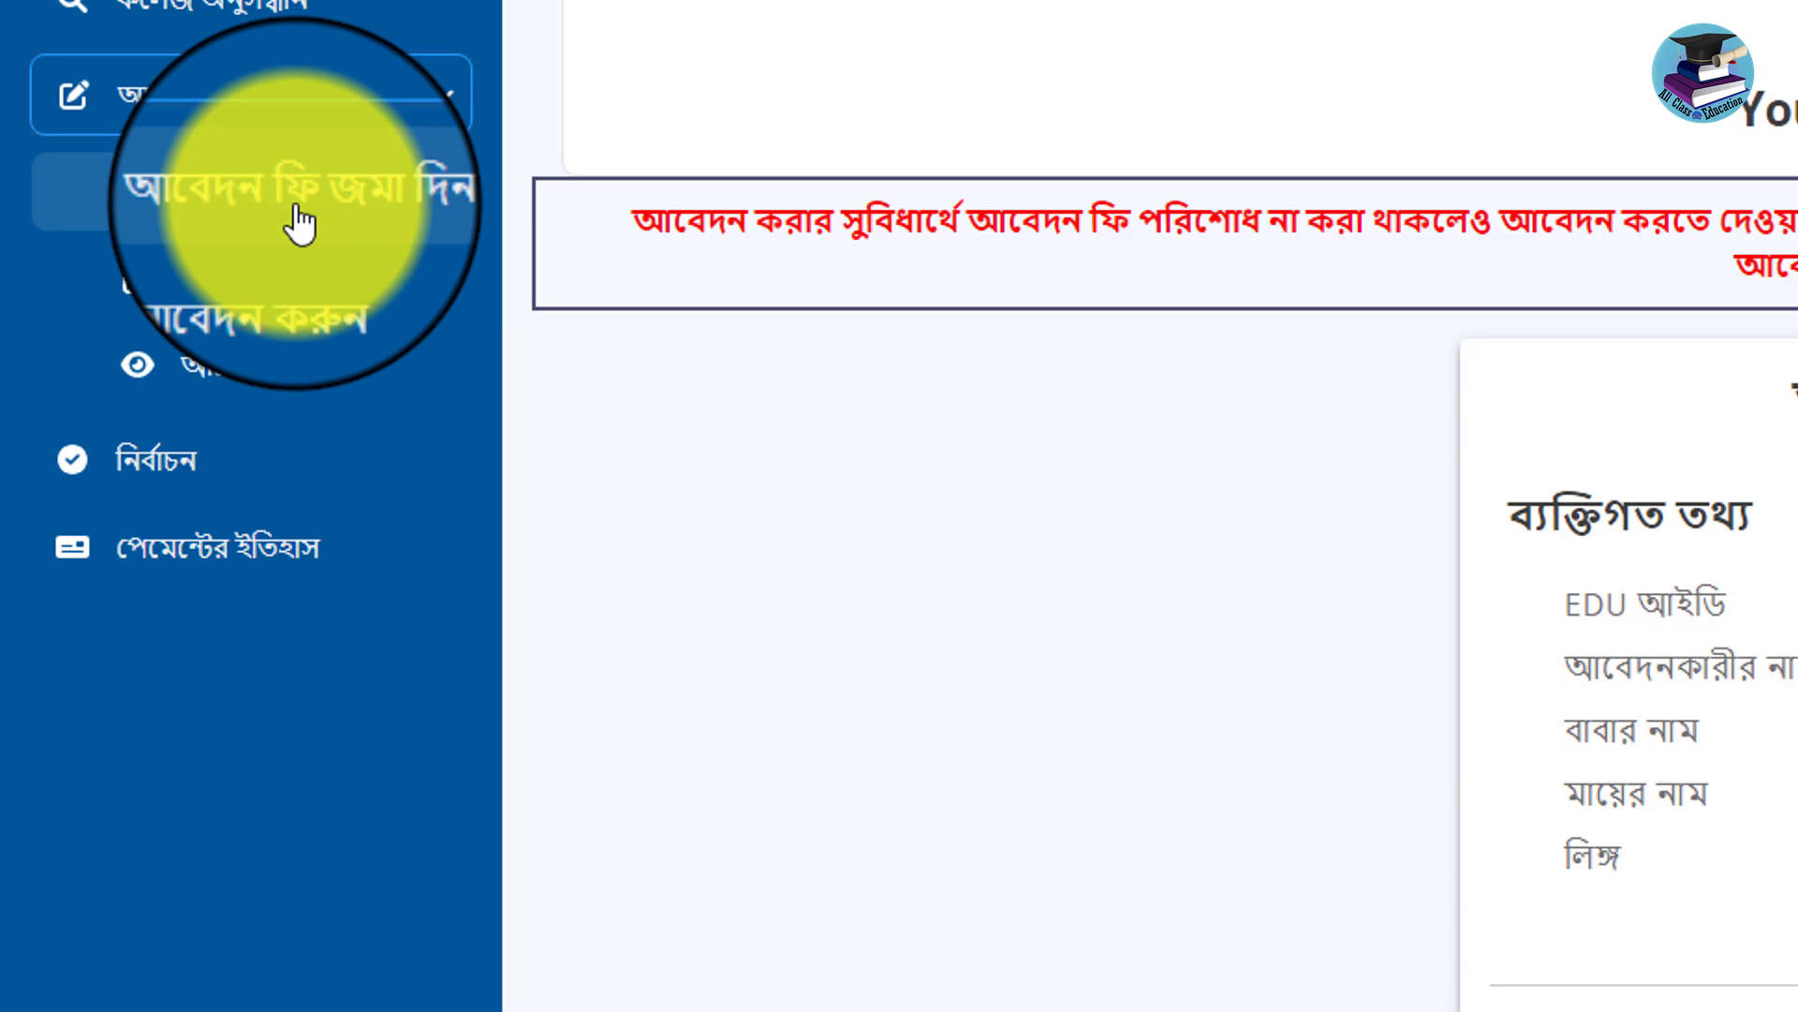
left_click(298, 221)
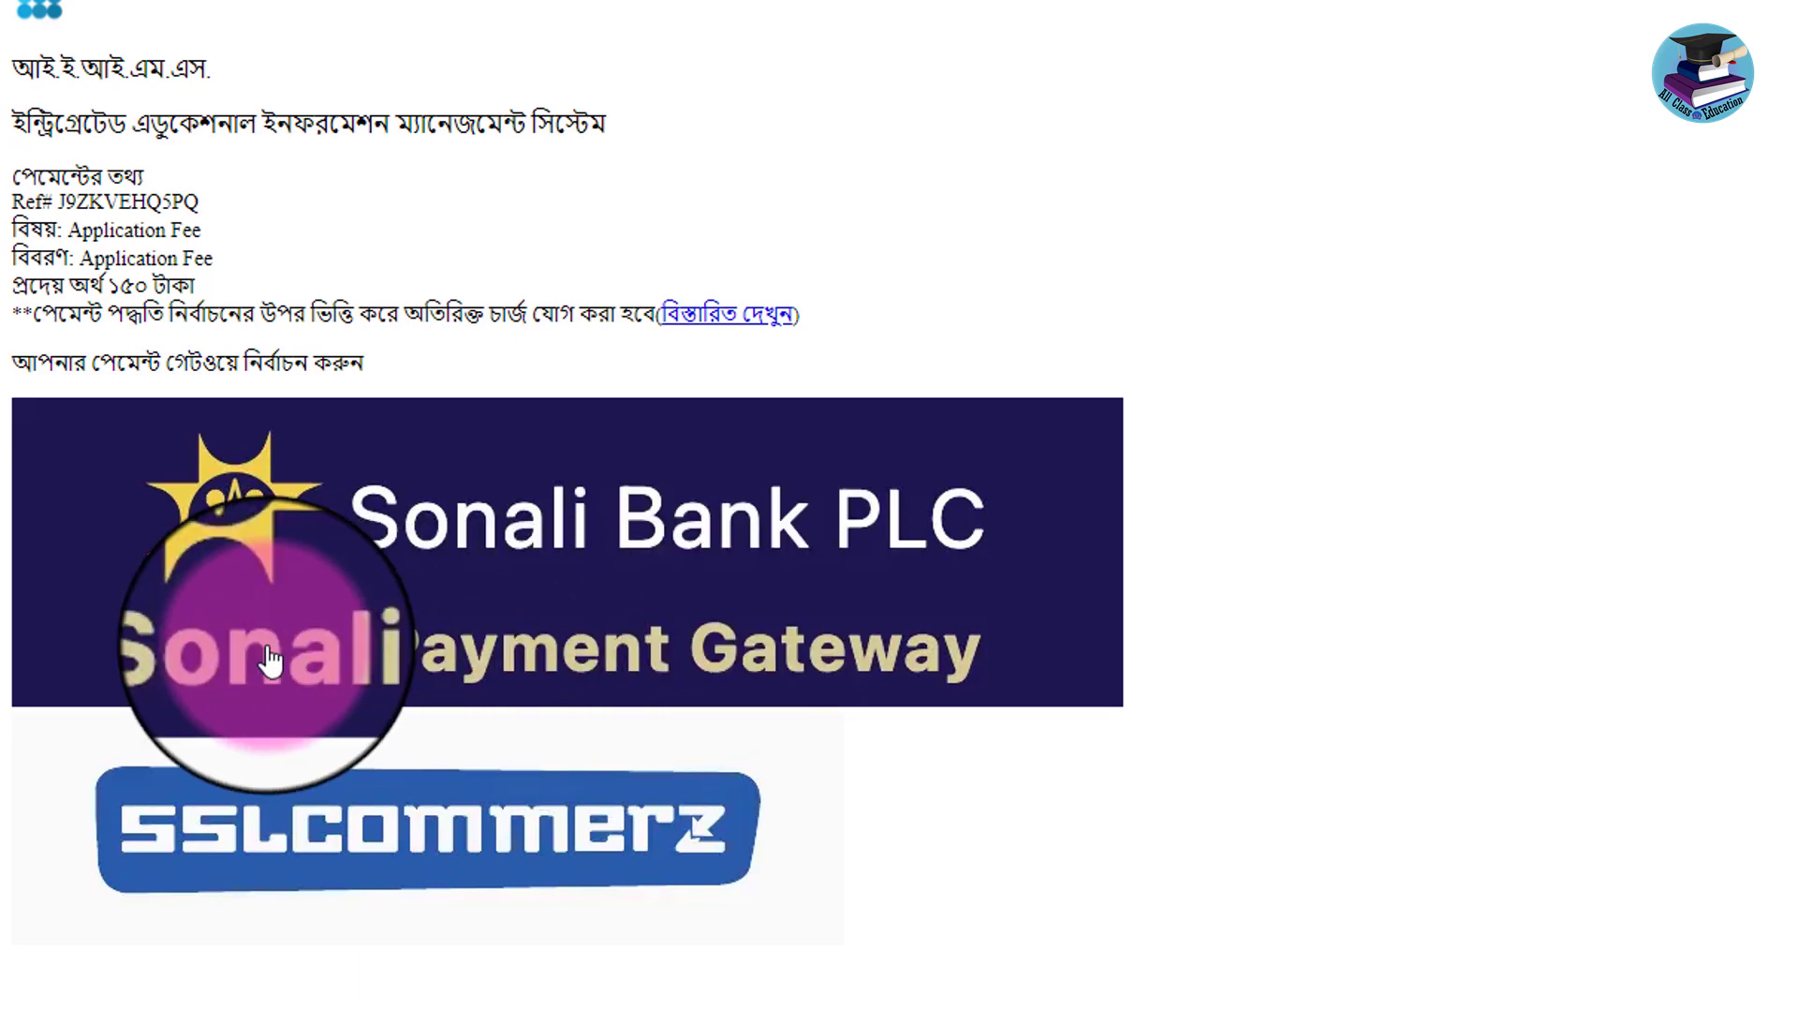
Choose Sonali Payment Gateway and confirm proceeding to its 150.00 payment page.
left_click(351, 644)
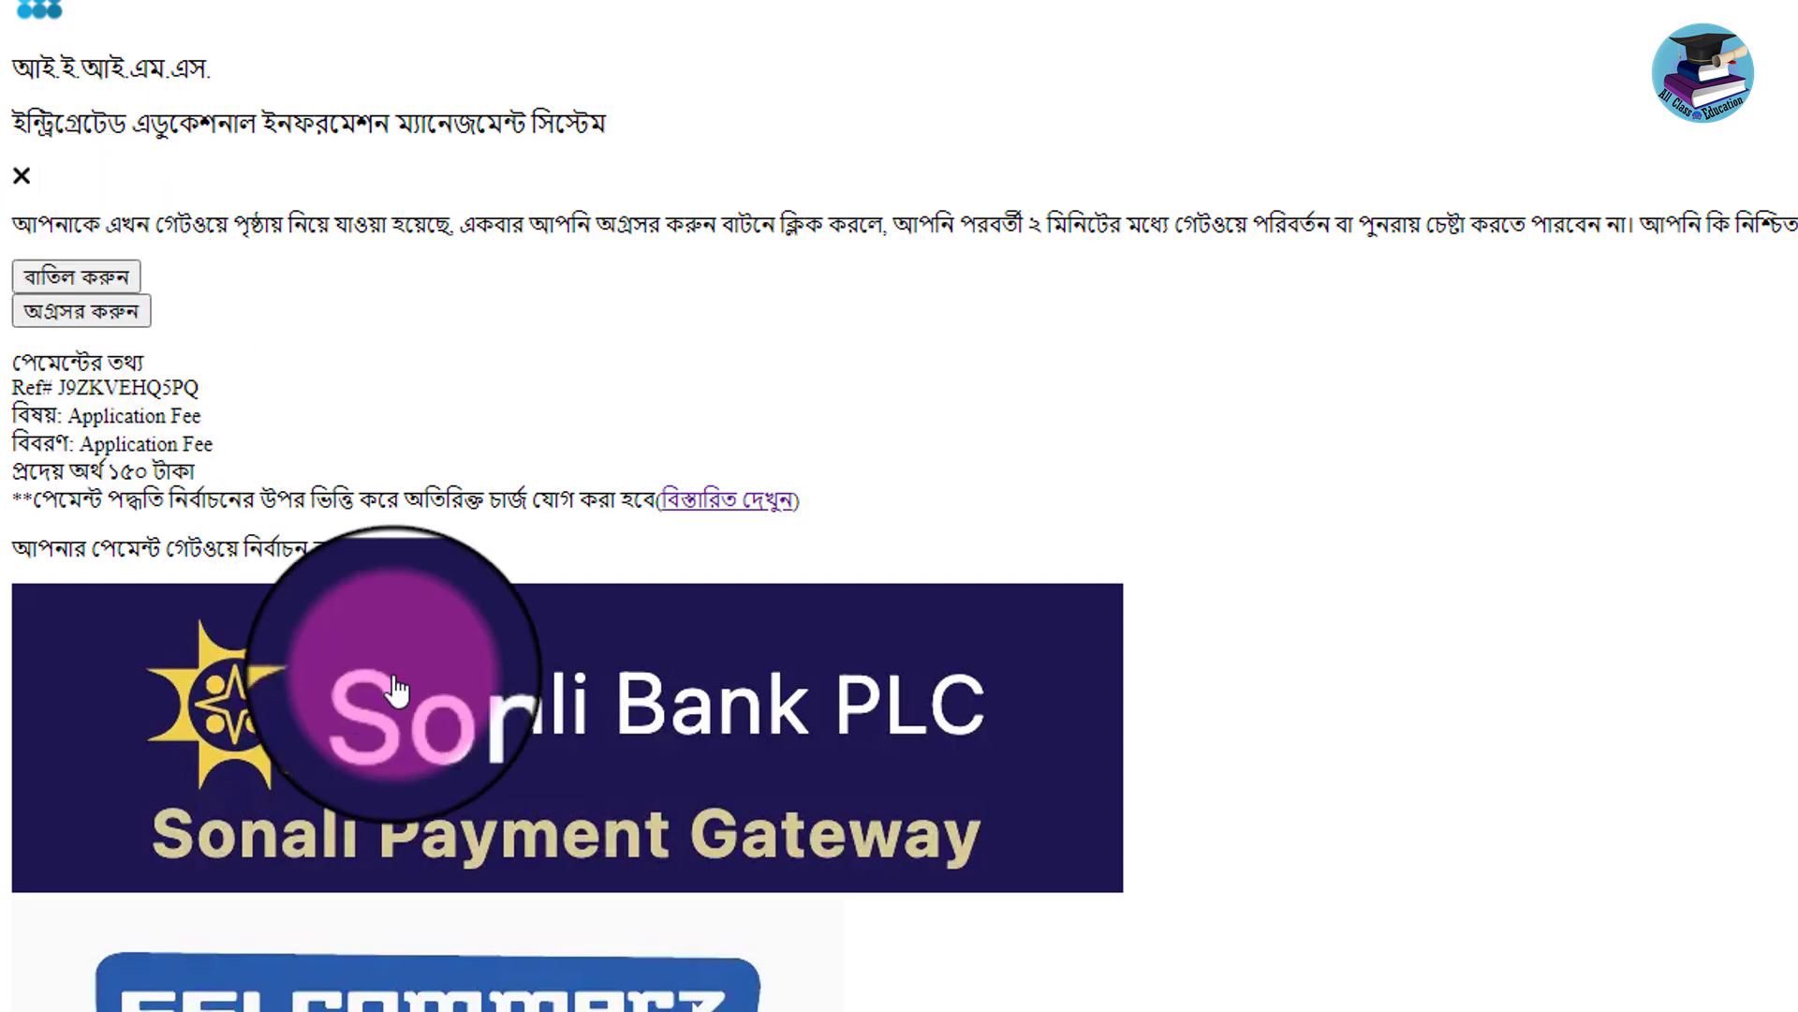
left_click(75, 314)
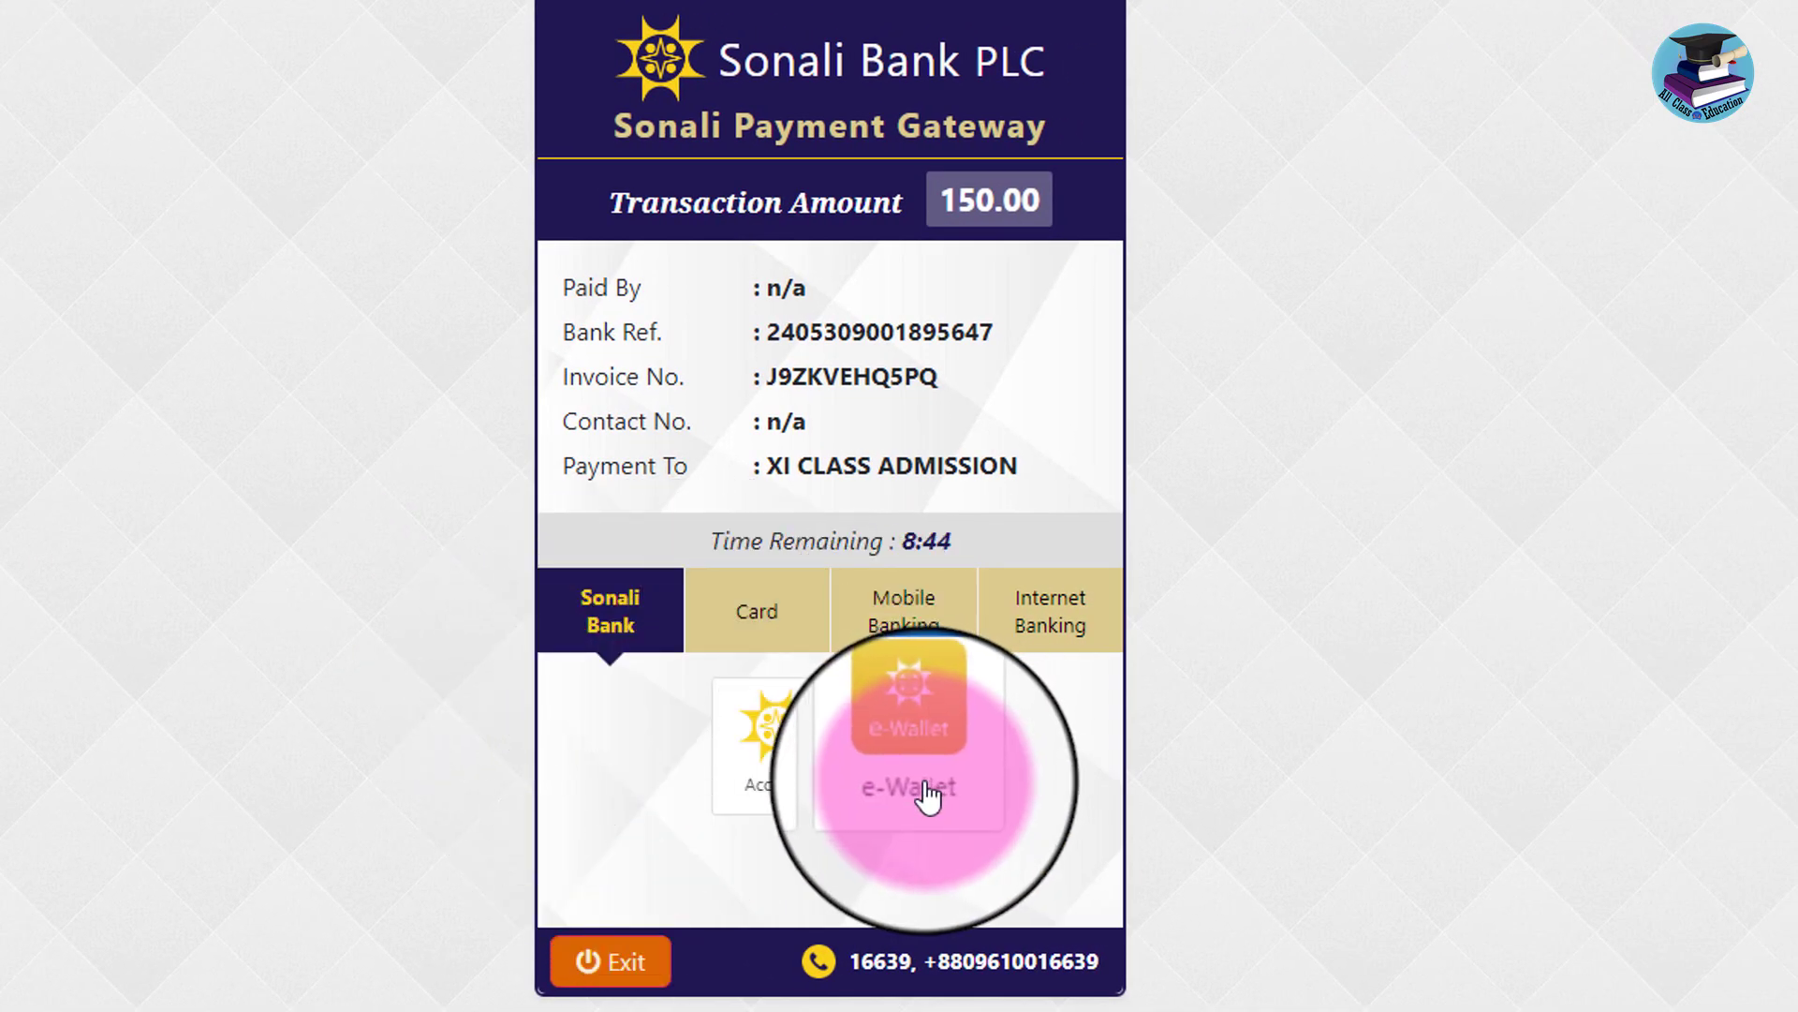
Pay via Nagad under Mobile Banking, checking the 1.80 fee on the 150.00 amount, and confirm.
left_click(927, 626)
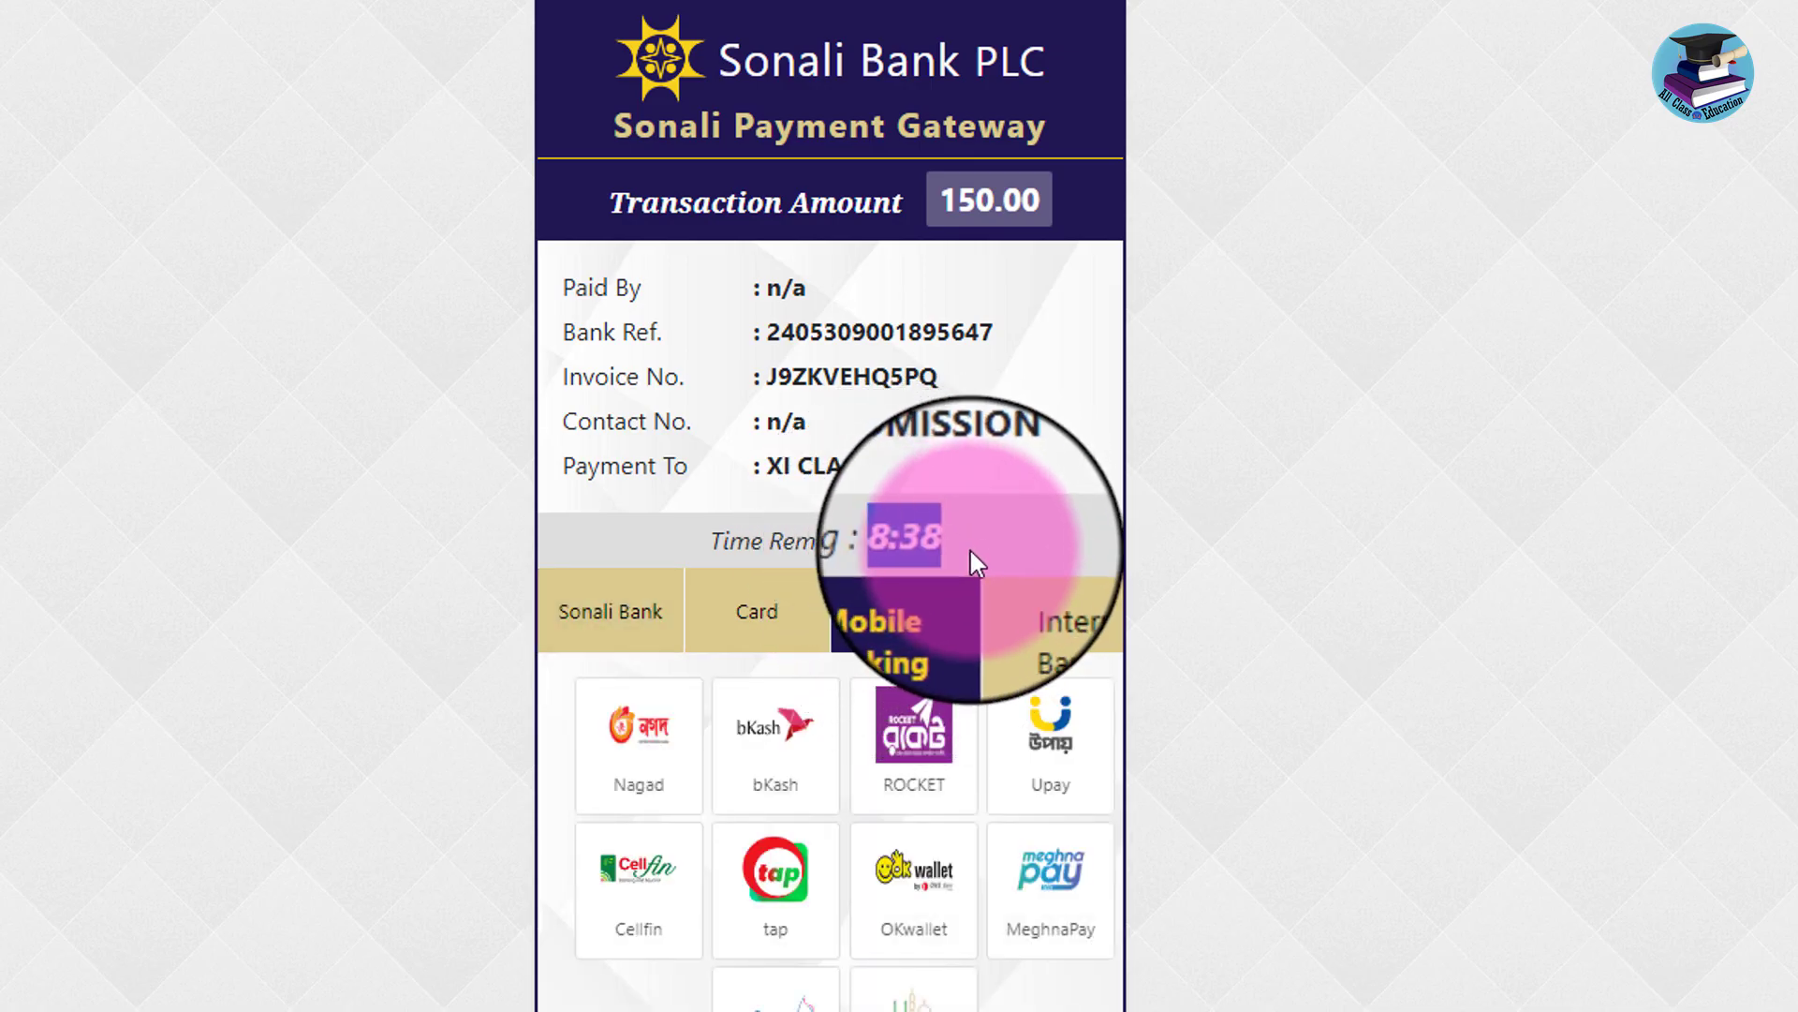
left_click(655, 770)
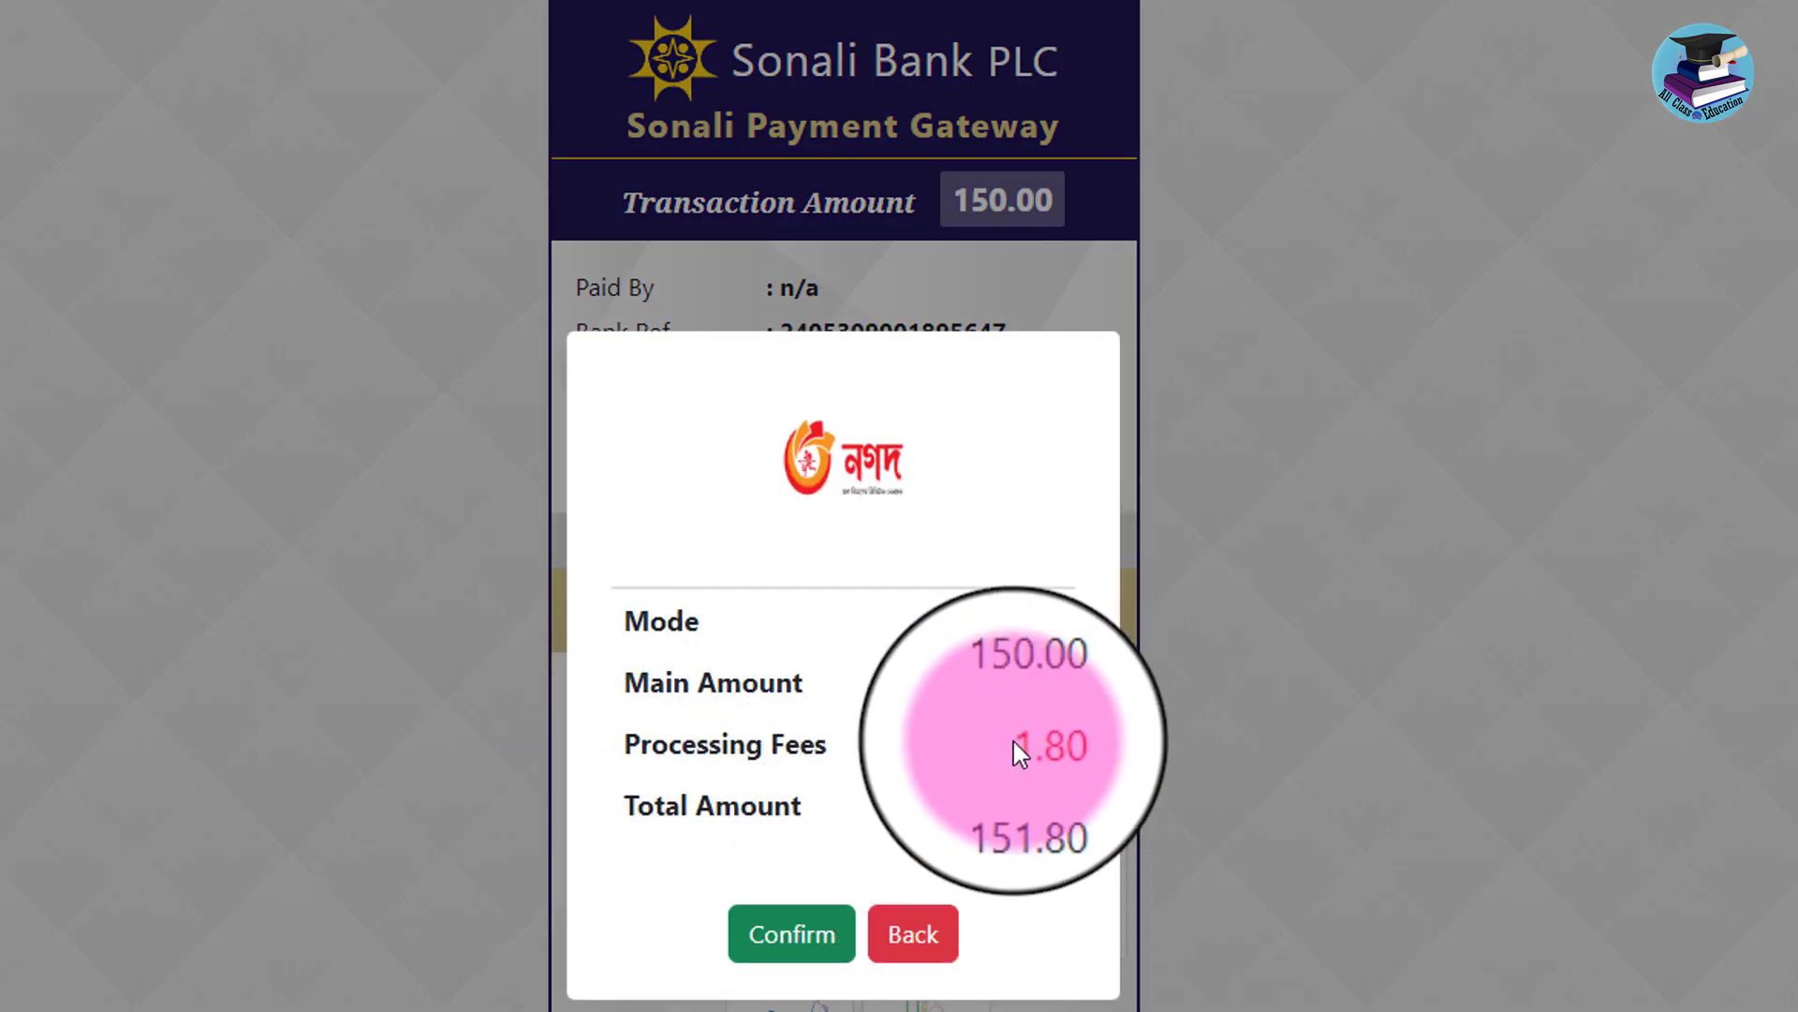
left_click_drag(1014, 740, 1069, 746)
left_click(1007, 682)
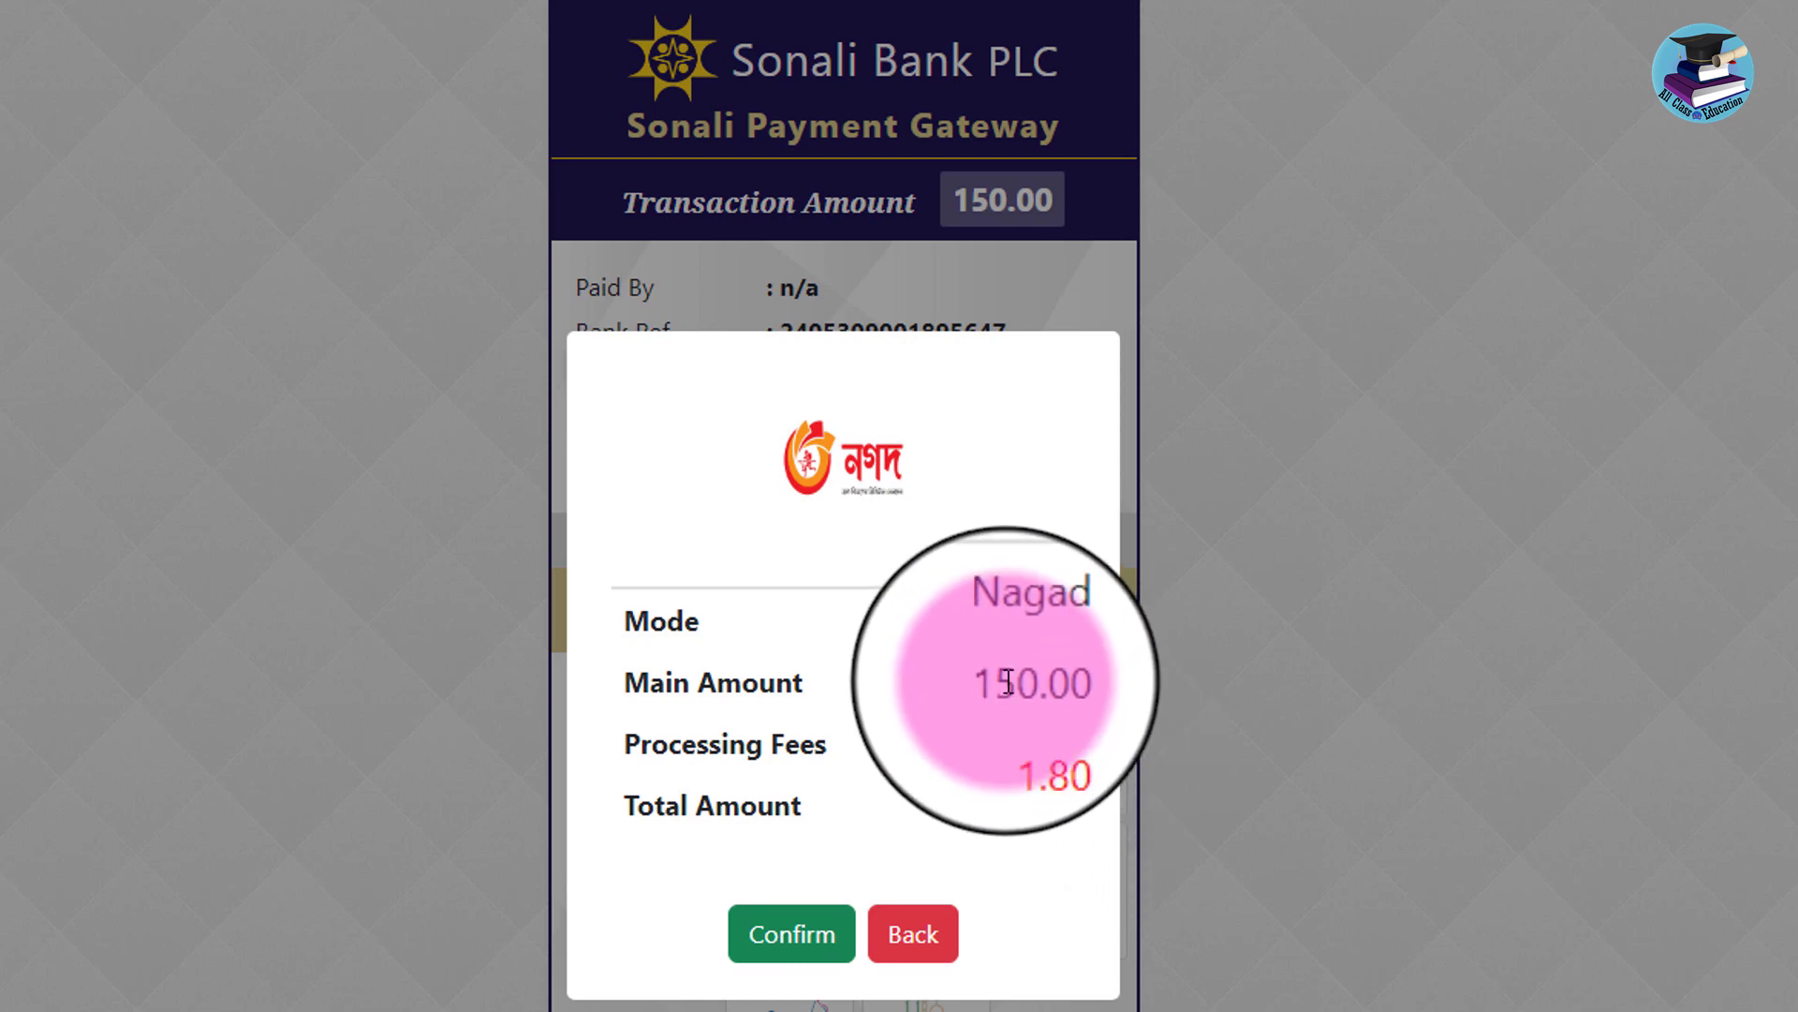
left_click_drag(1008, 682, 1076, 691)
left_click(1004, 687)
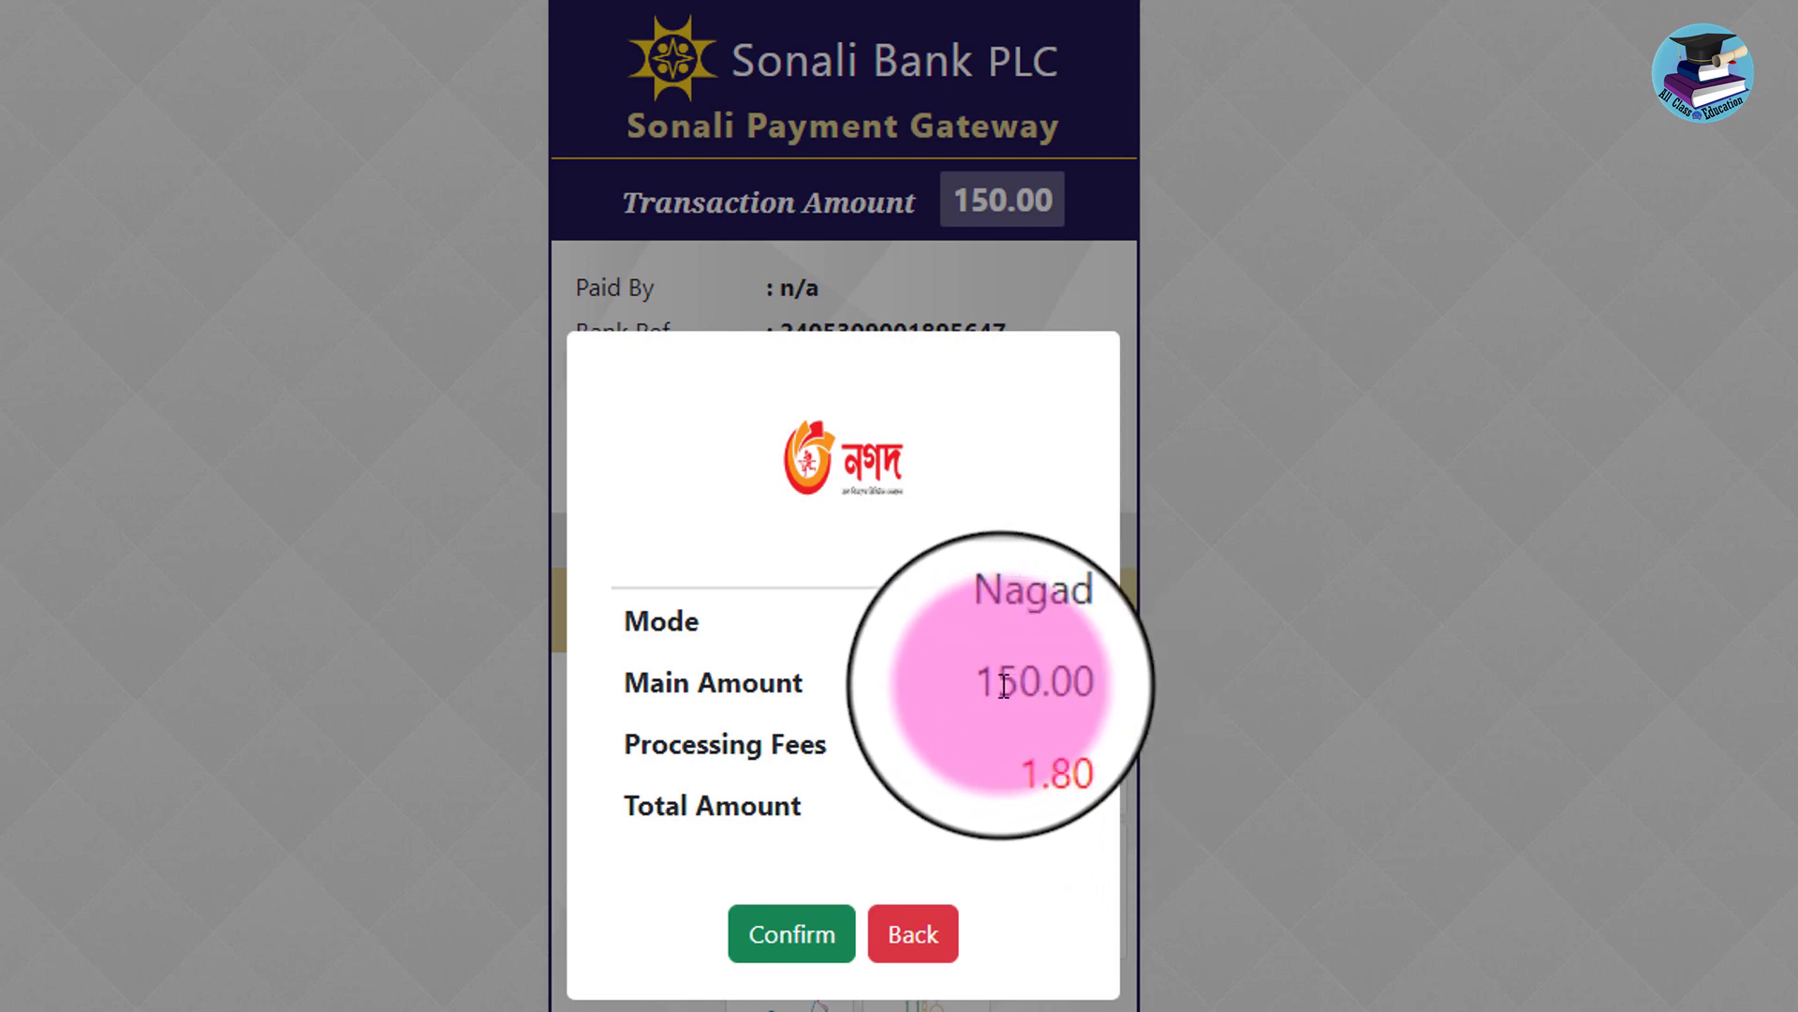
left_click(791, 946)
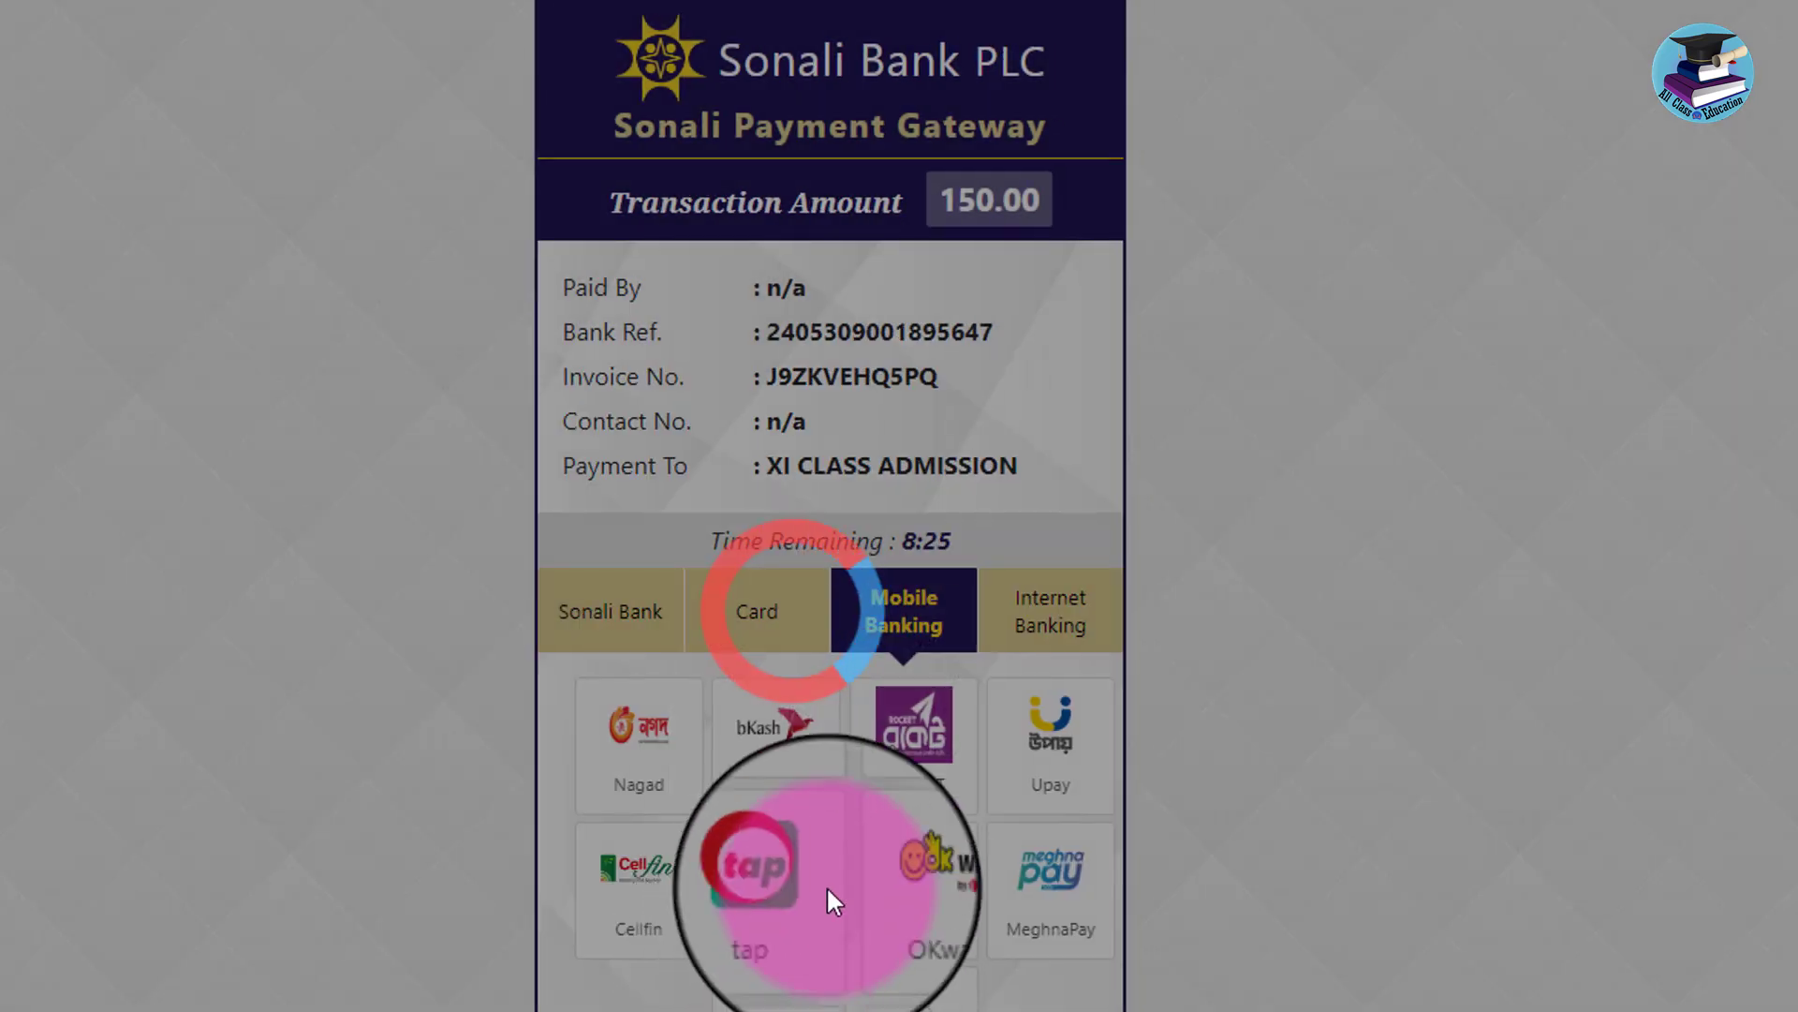
left_click(634, 730)
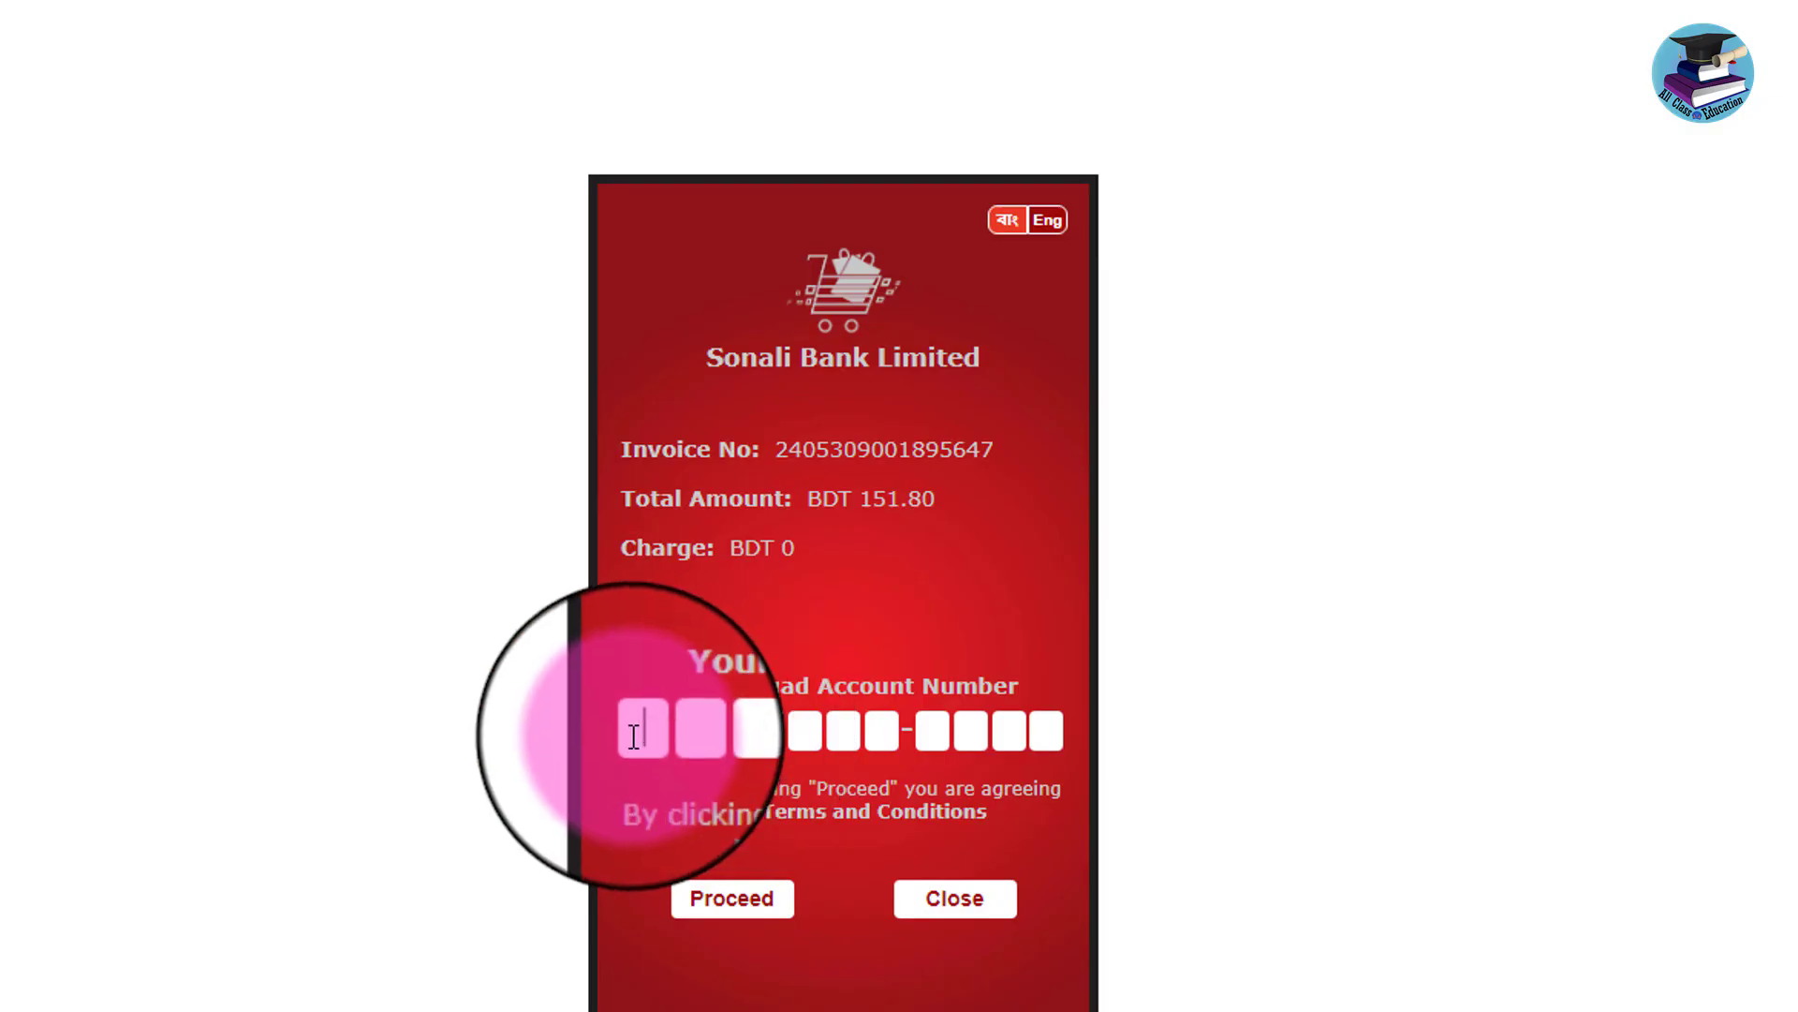
Complete the Nagad payment by submitting the account number, verification code and PIN.
type("018")
left_click(731, 899)
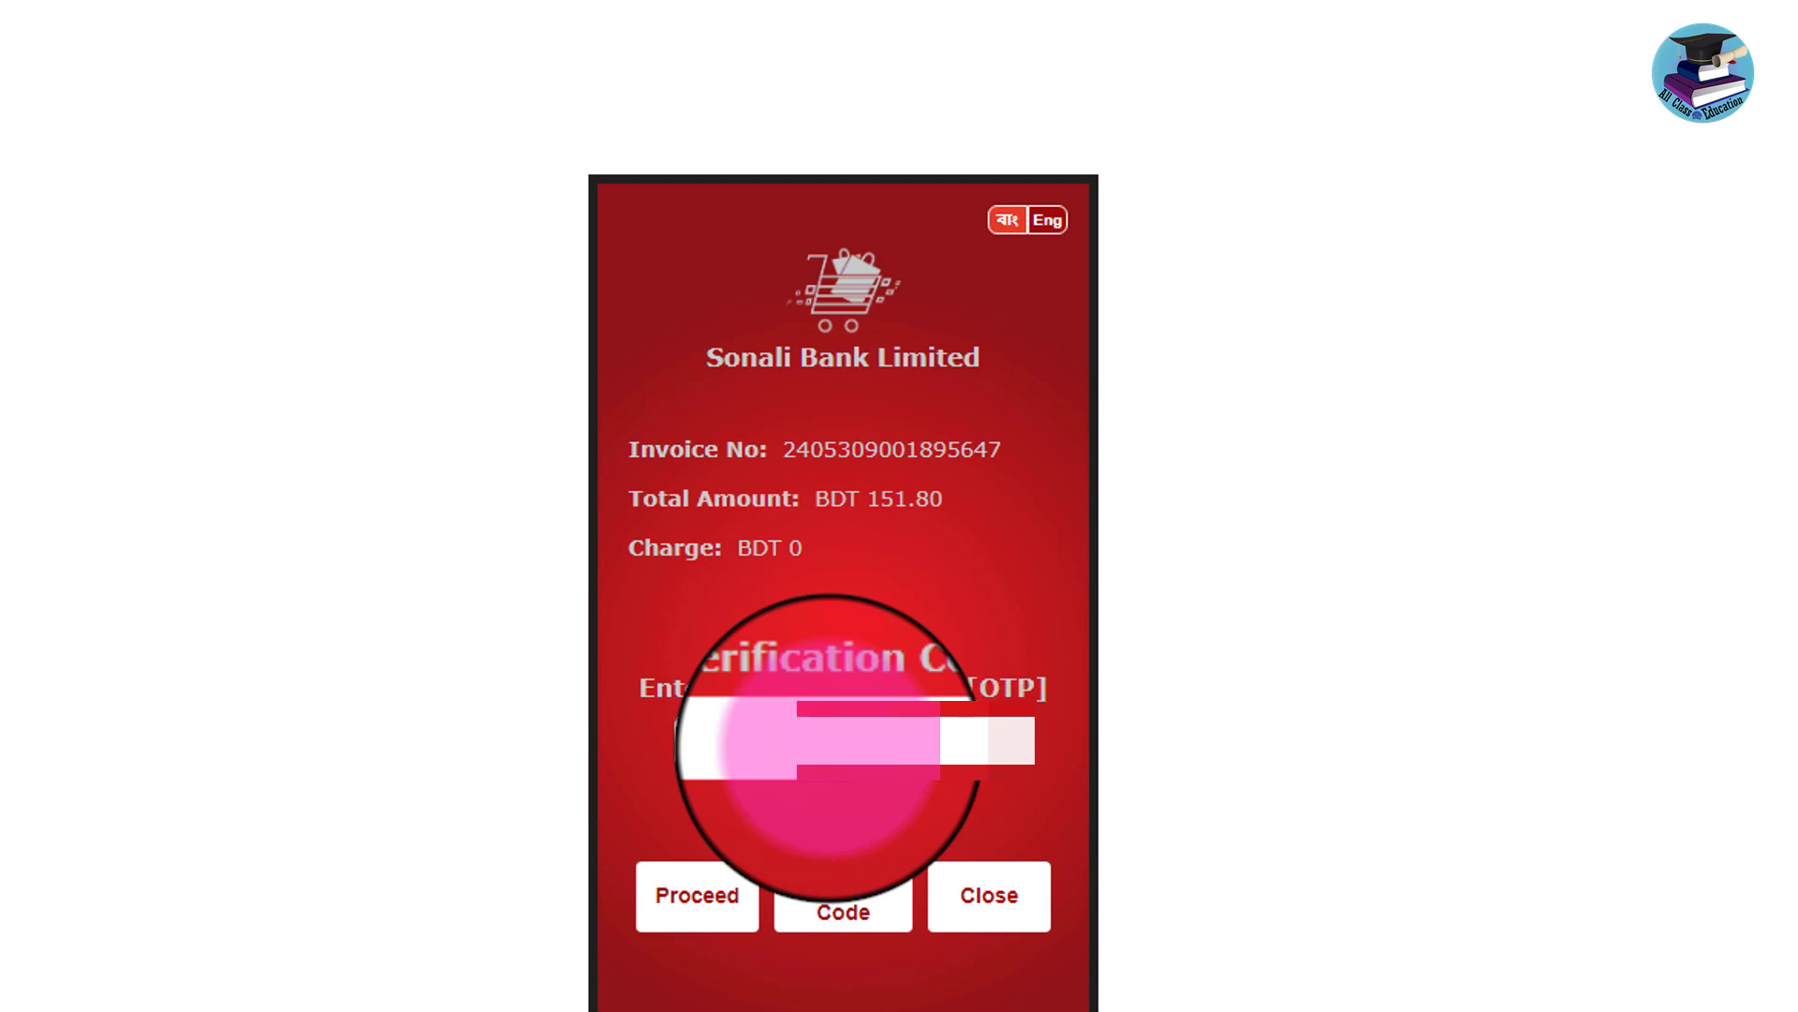
left_click(705, 885)
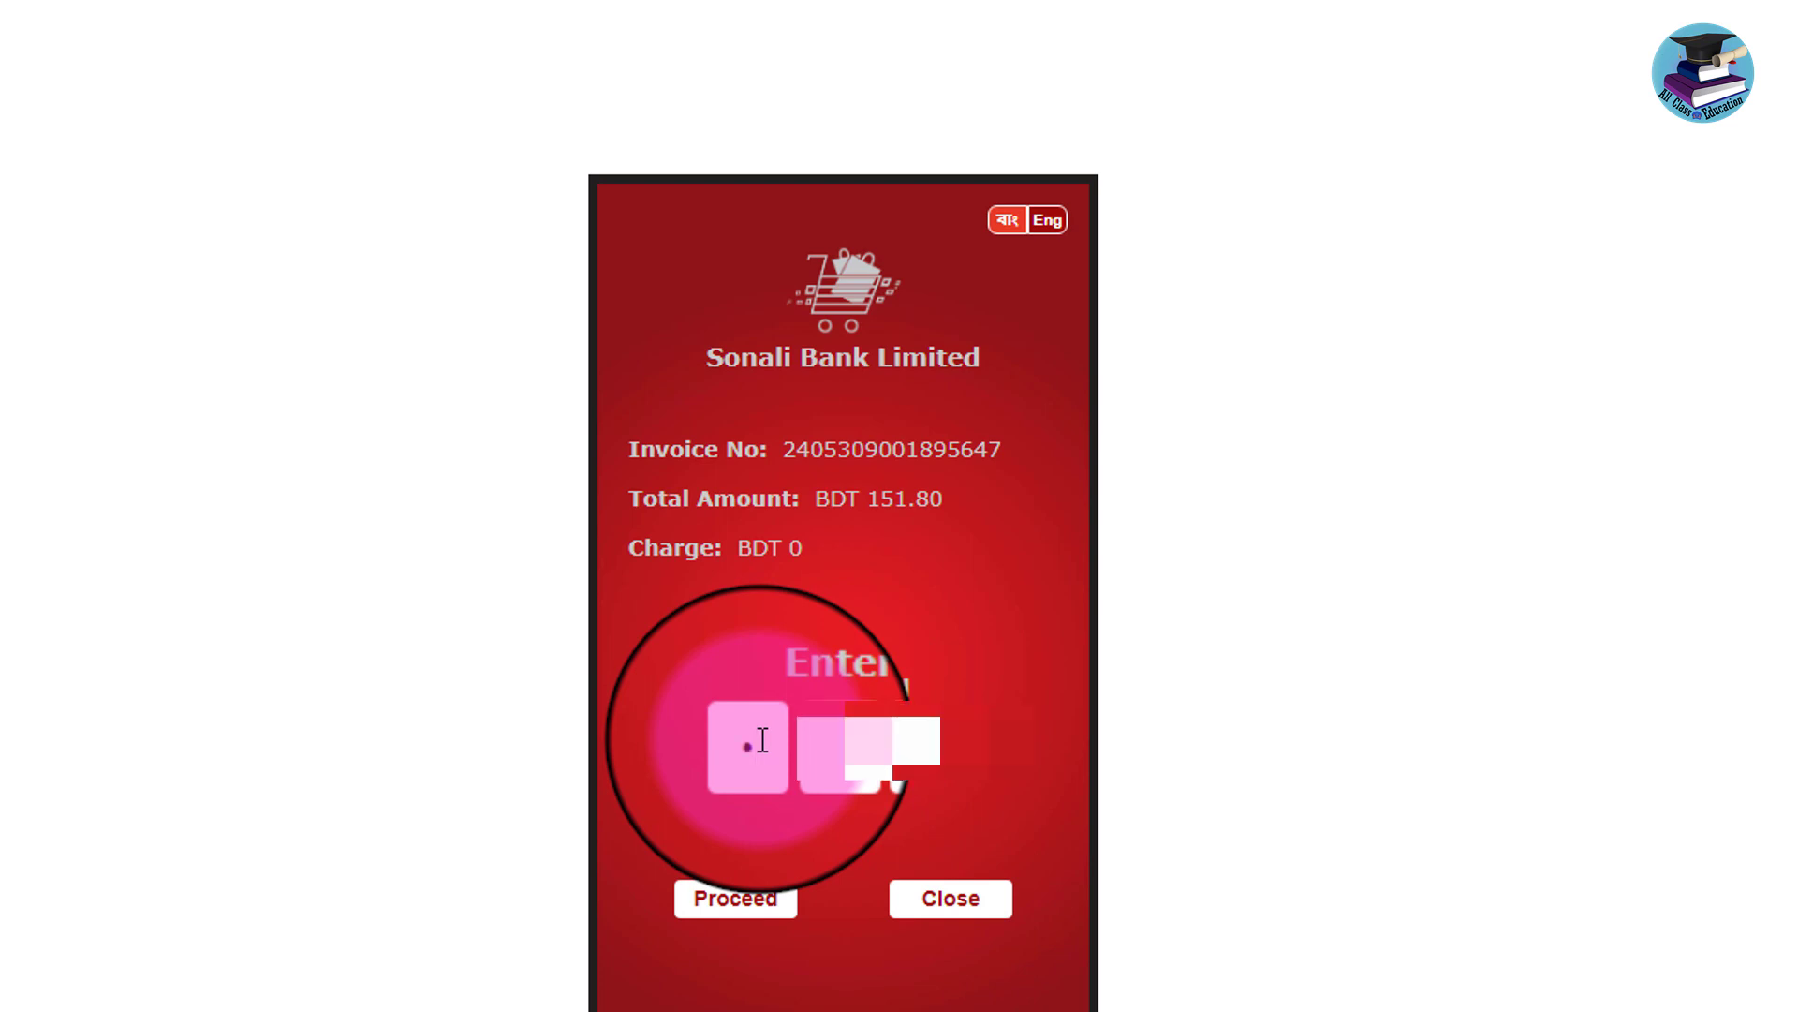
type("123")
left_click(704, 901)
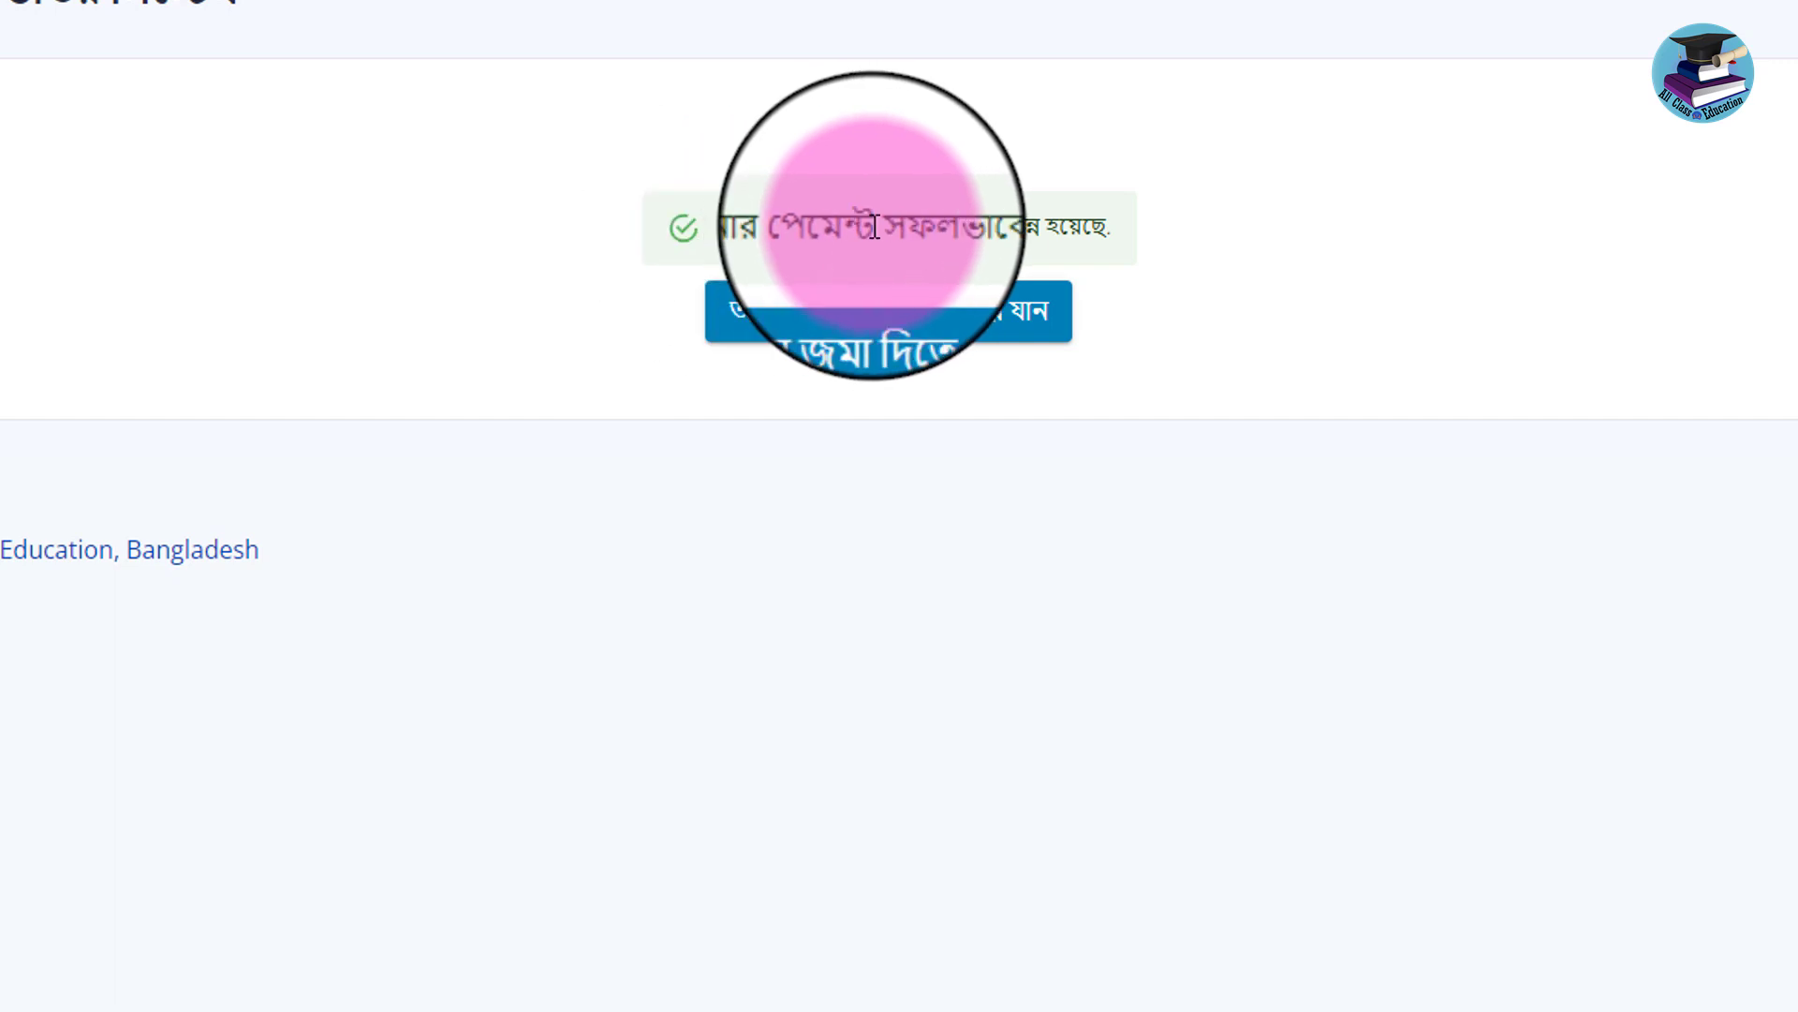
Proceed to the application form and tick, acknowledge, then untick the Freedom Fighter quota.
left_click(774, 316)
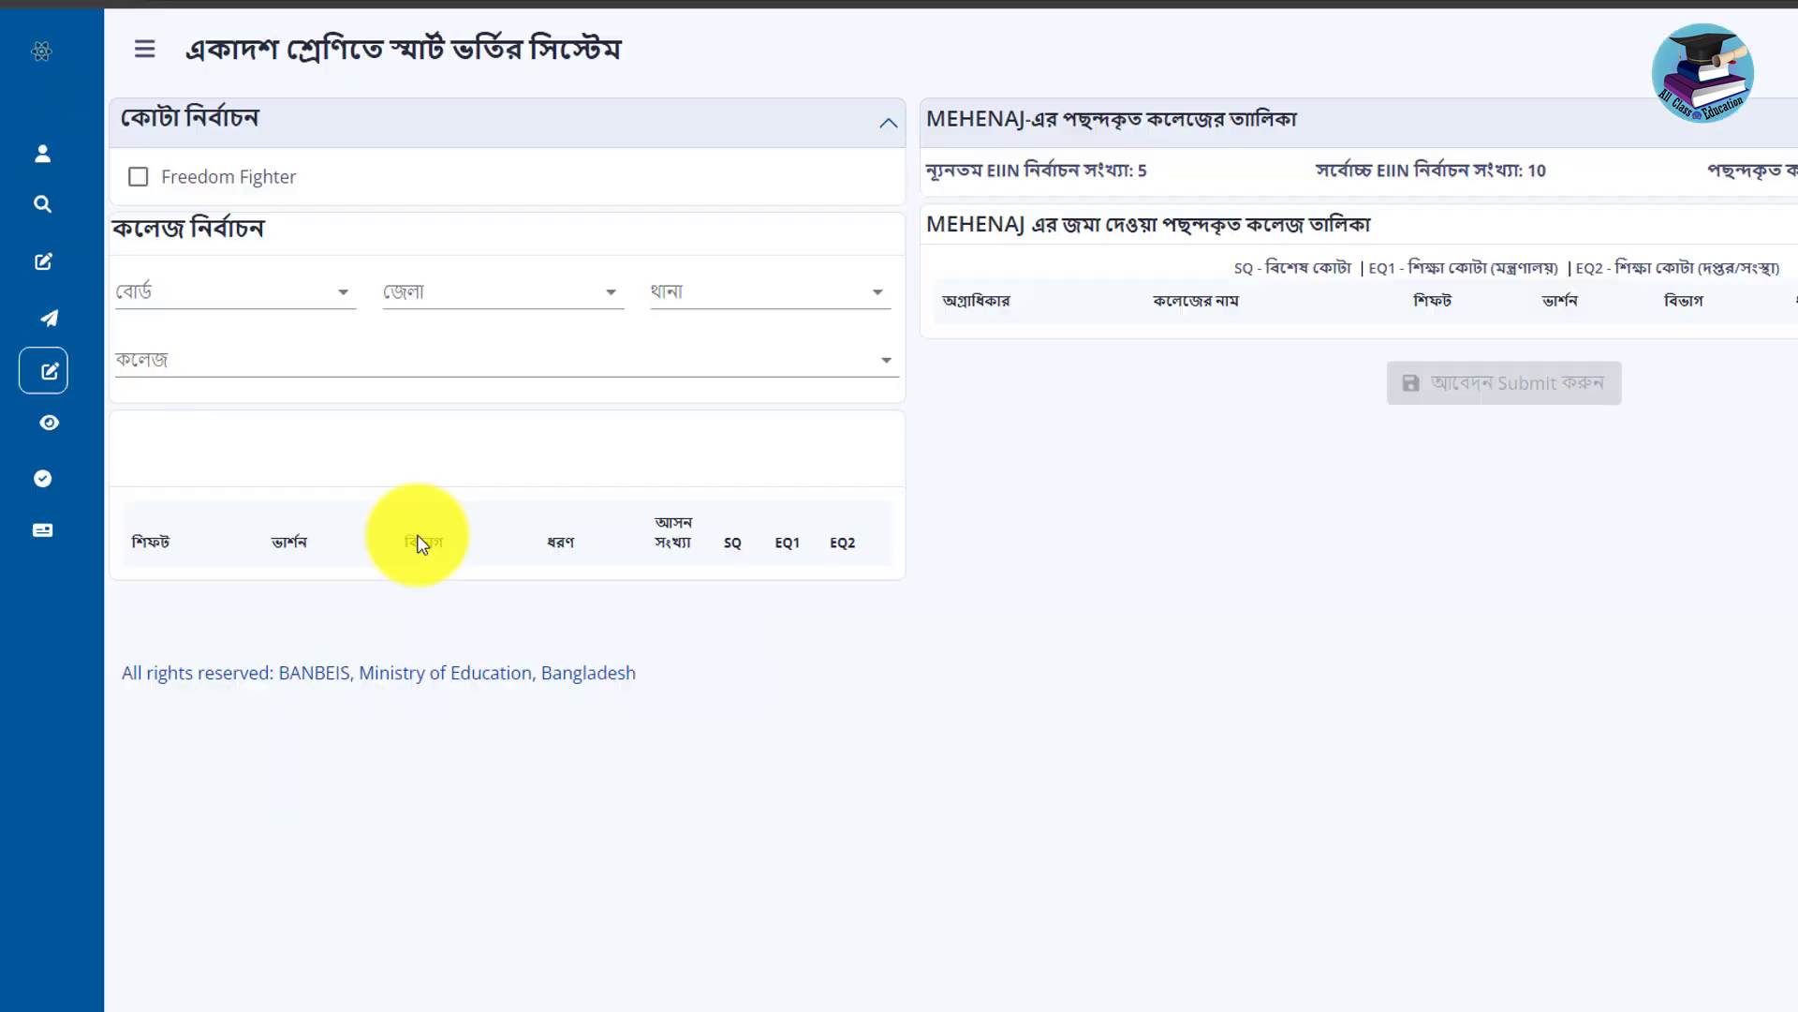
left_click(290, 126)
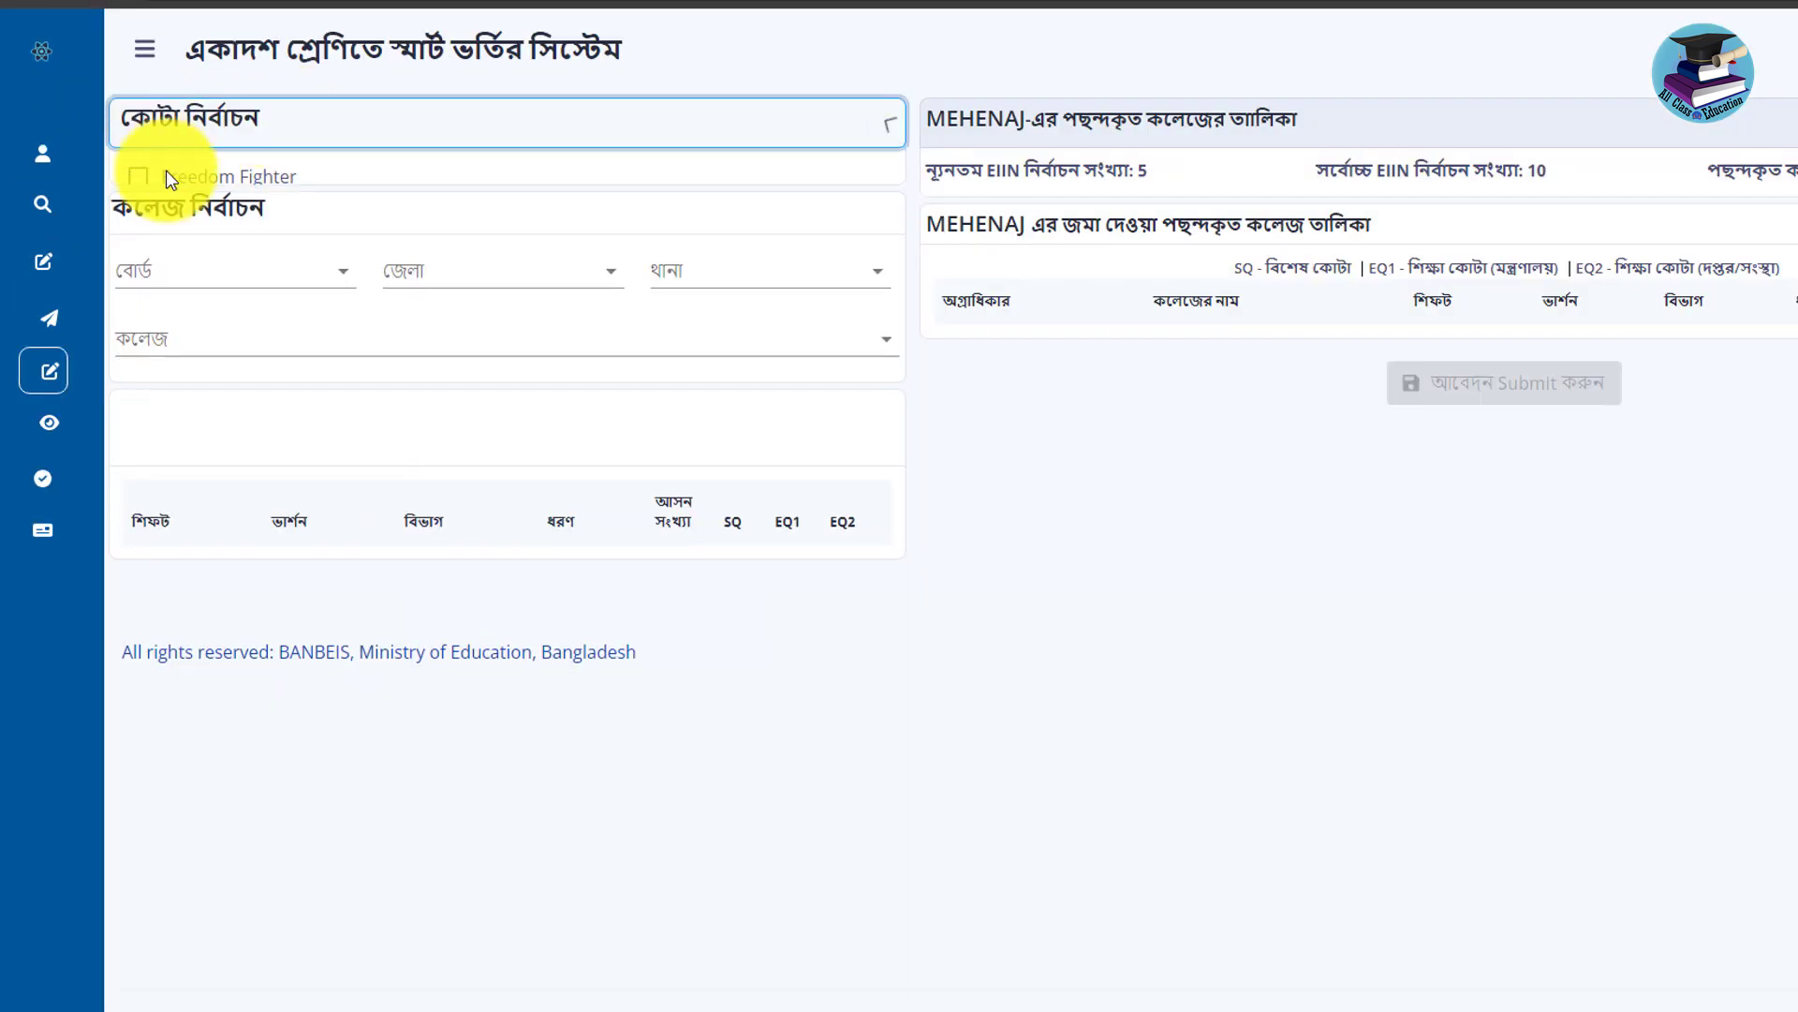
left_click(862, 136)
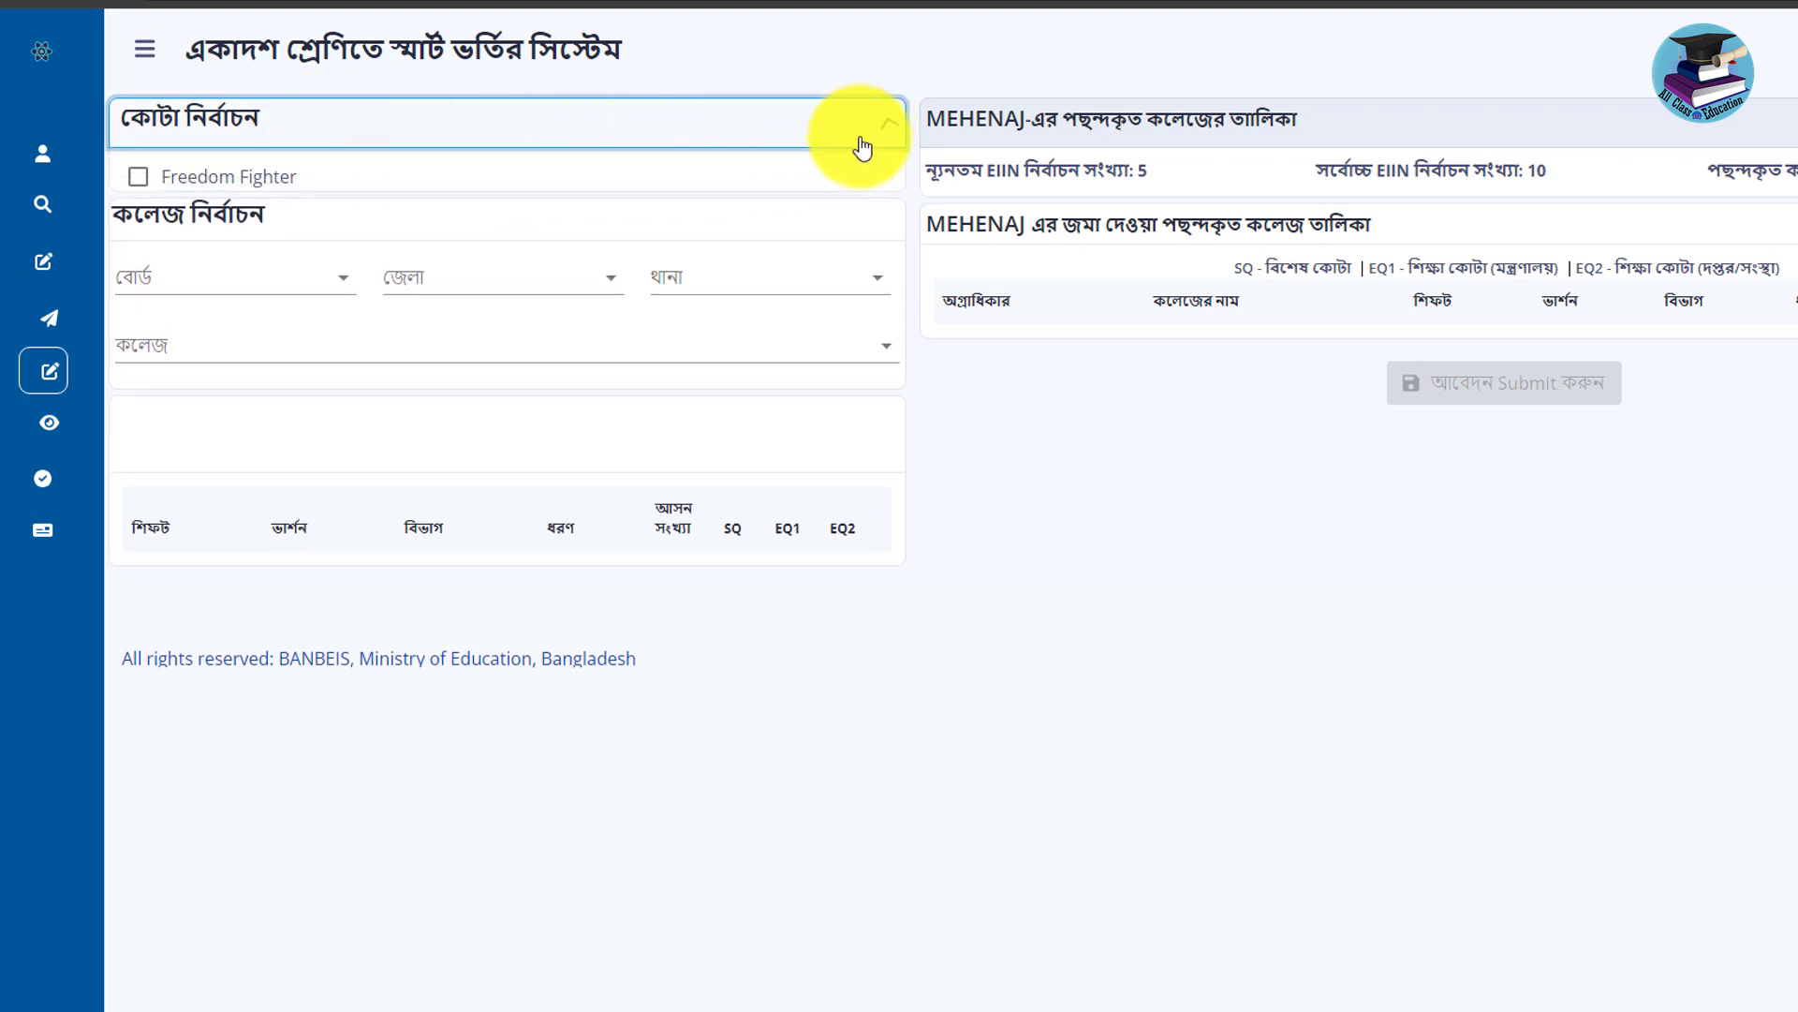
left_click(137, 177)
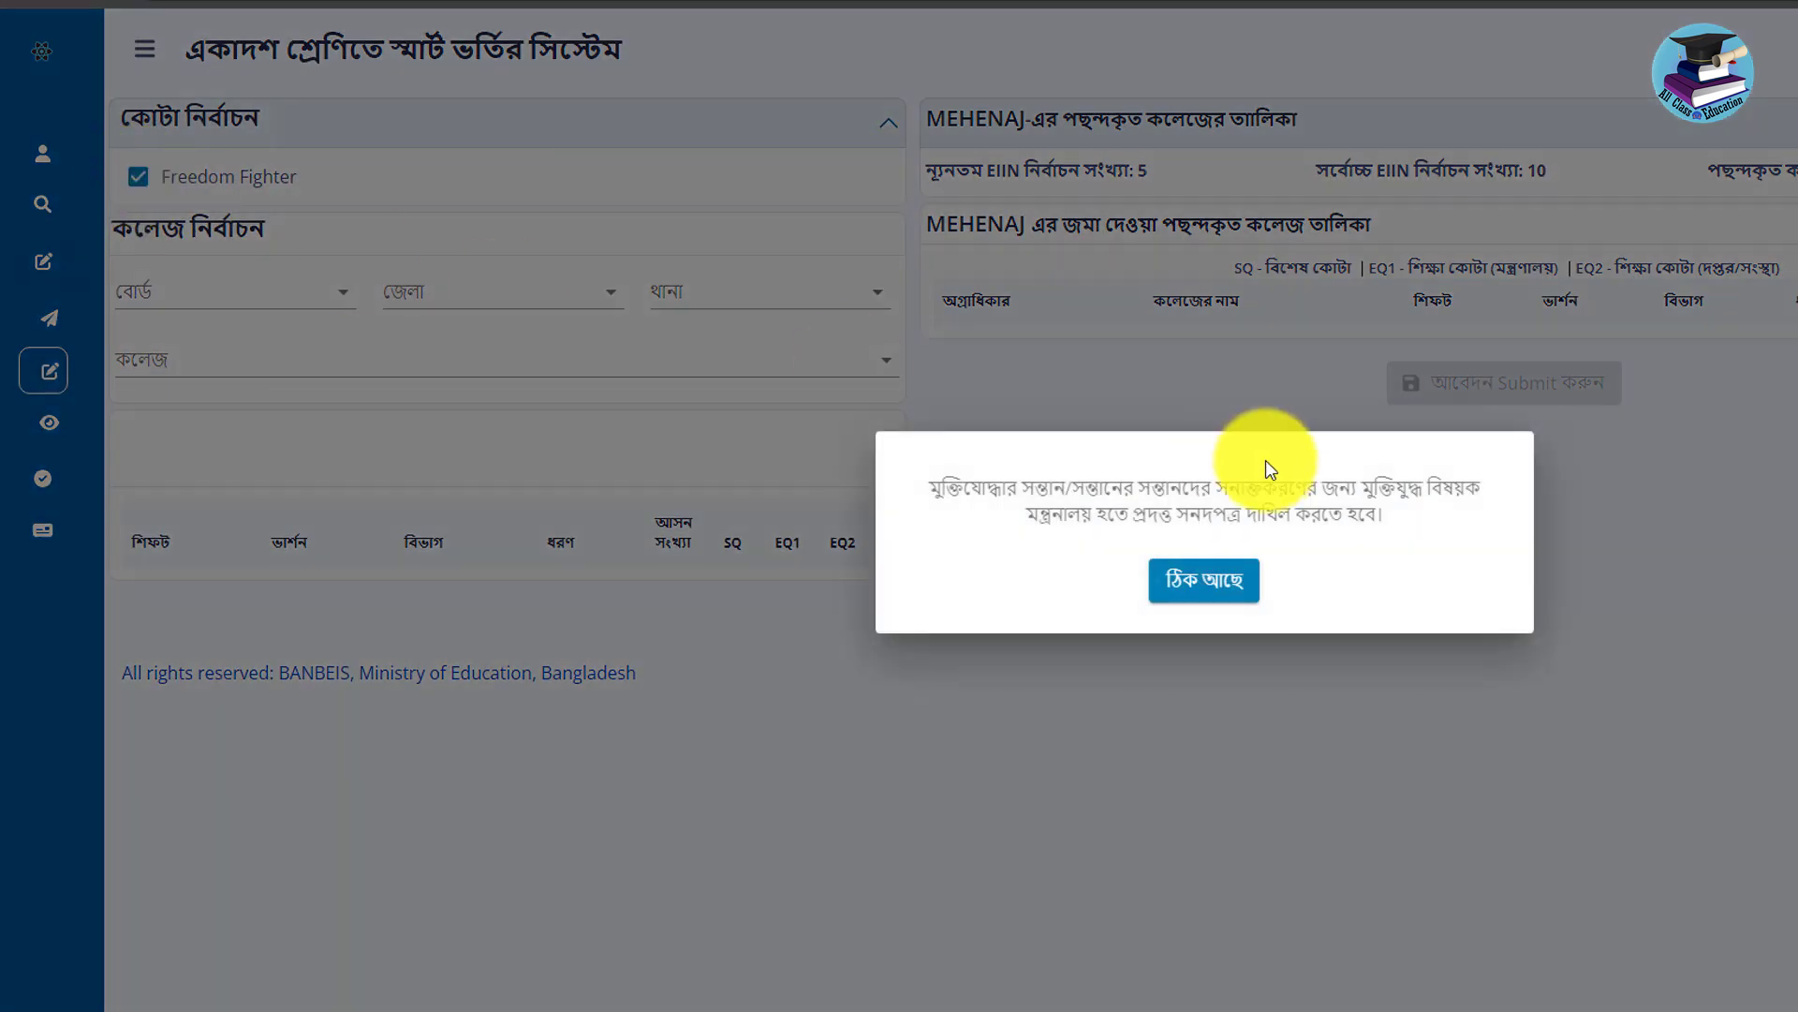
left_click(1194, 579)
left_click(141, 182)
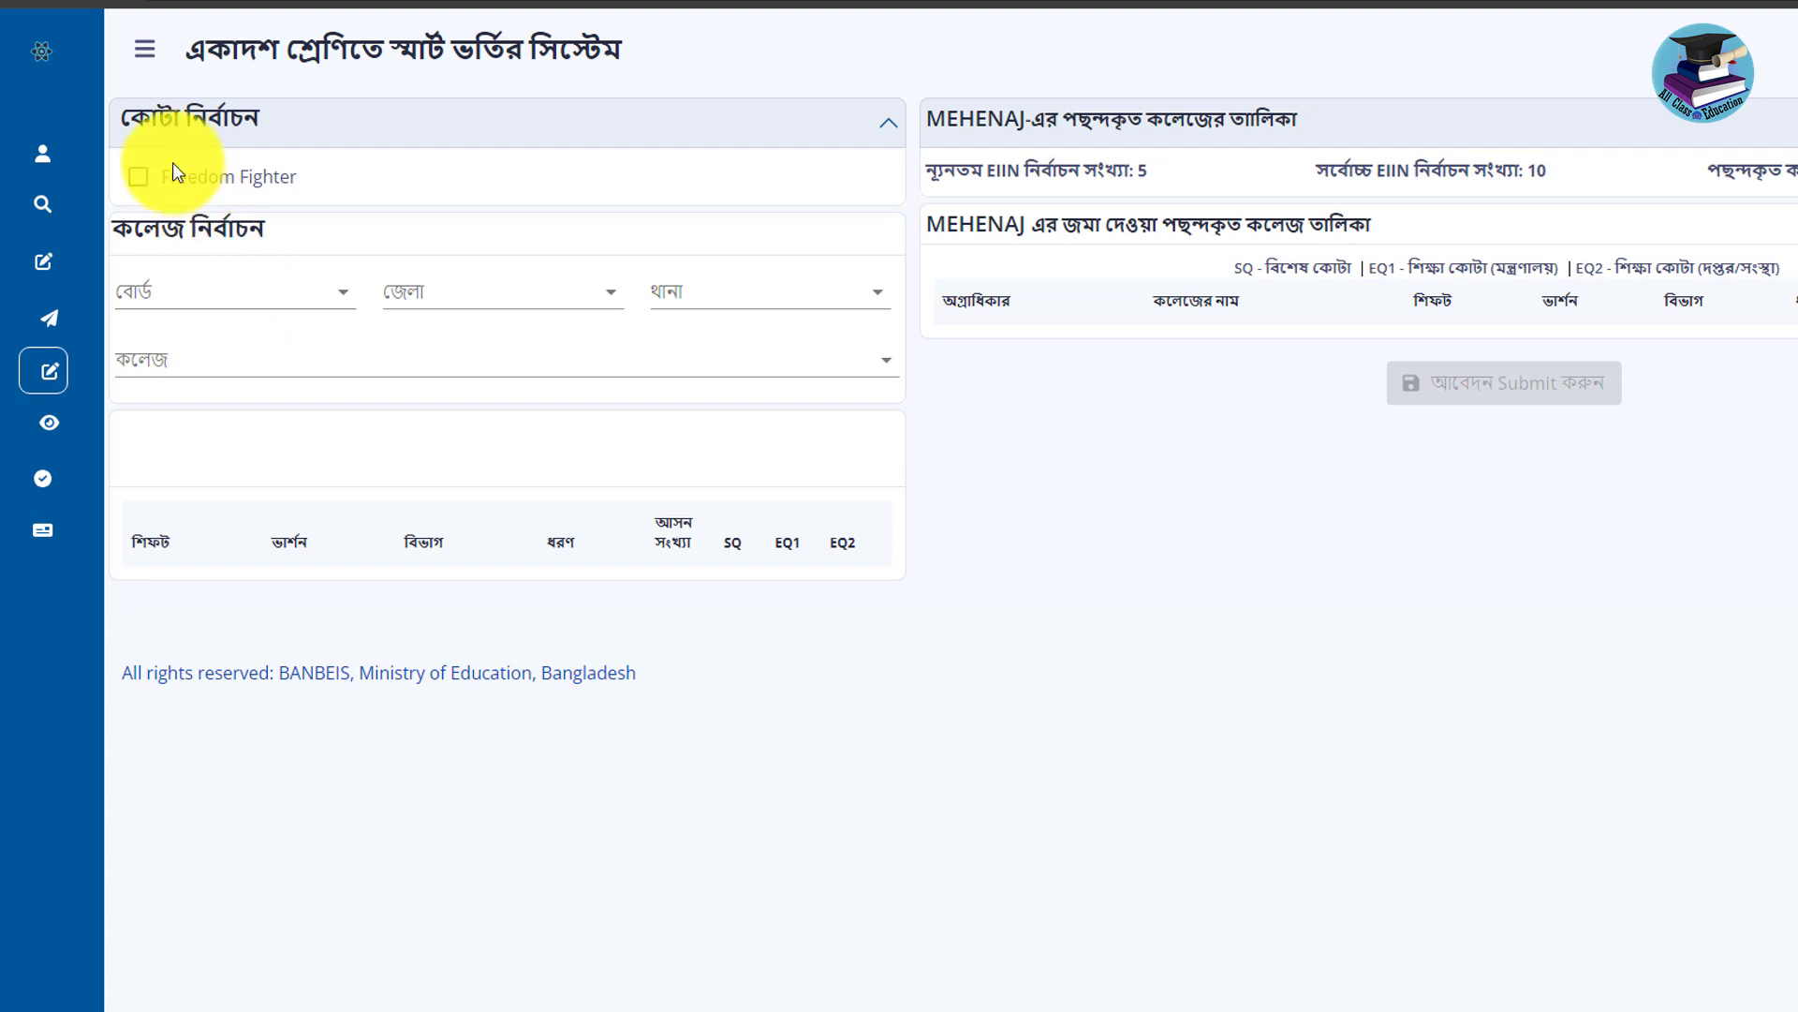
Select Dhaka as the board and Gopalganj as the district in the college filters.
left_click(248, 296)
left_click(444, 225)
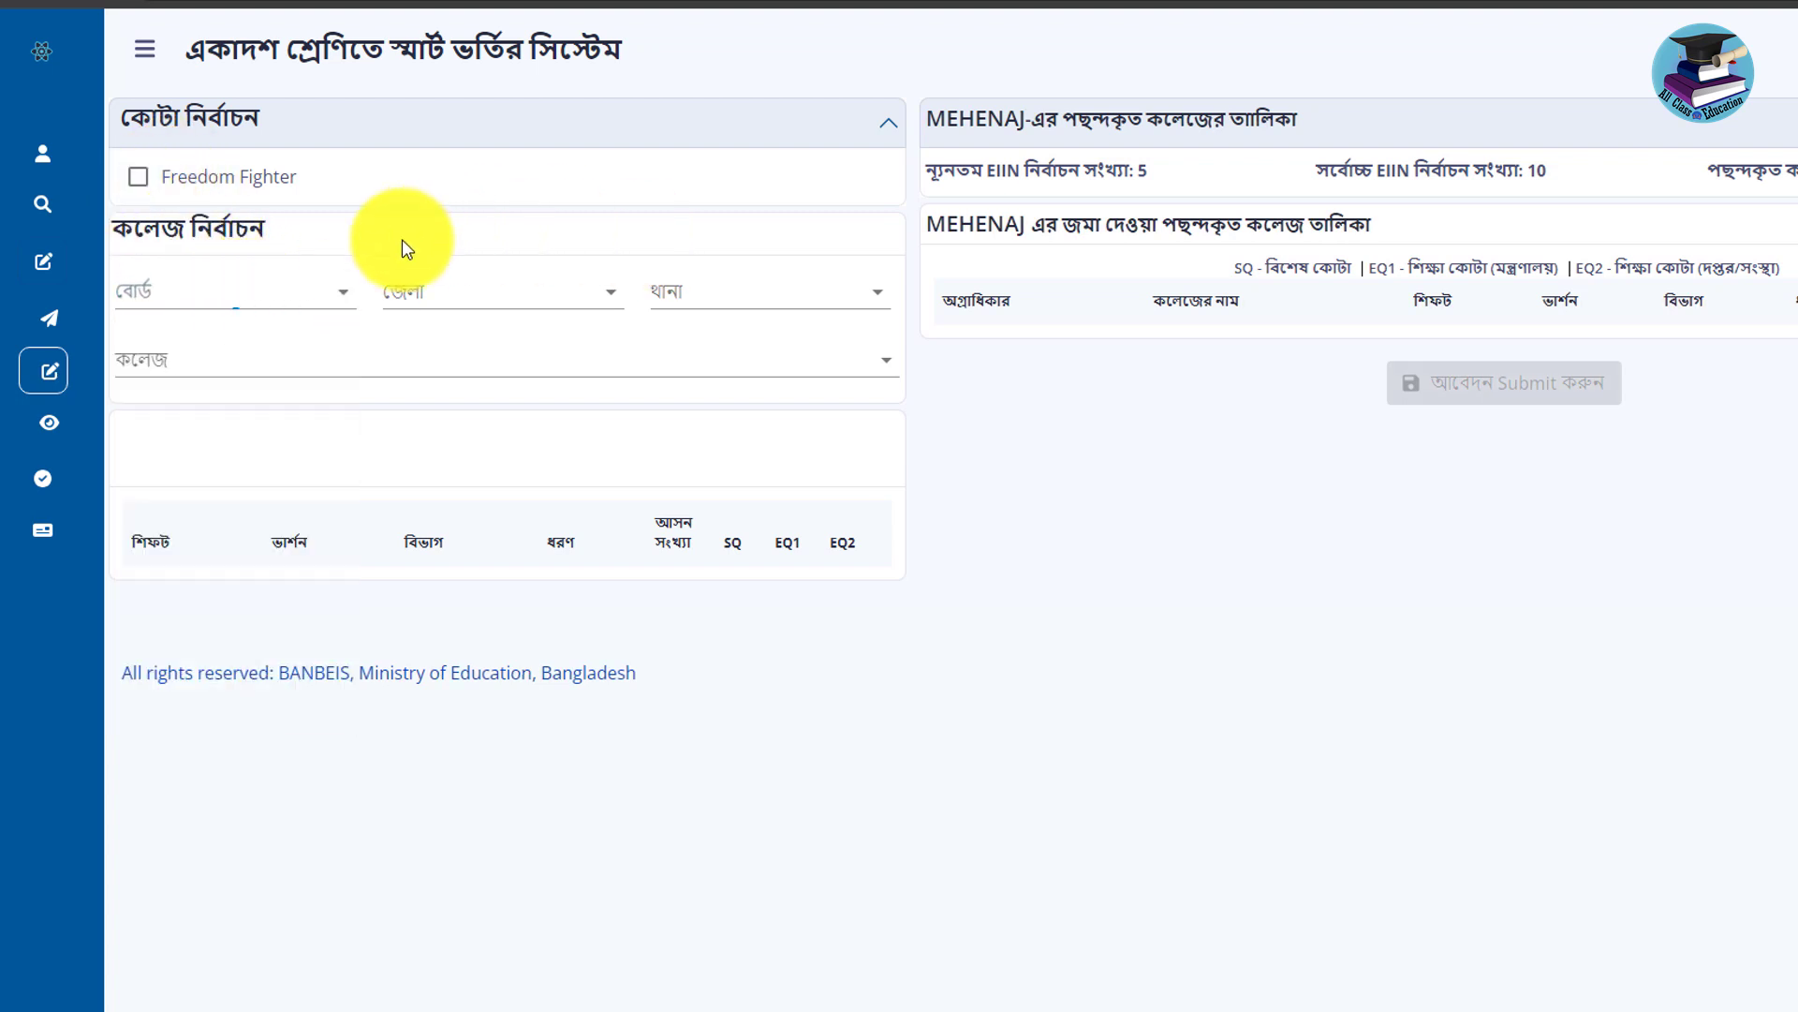
left_click(171, 291)
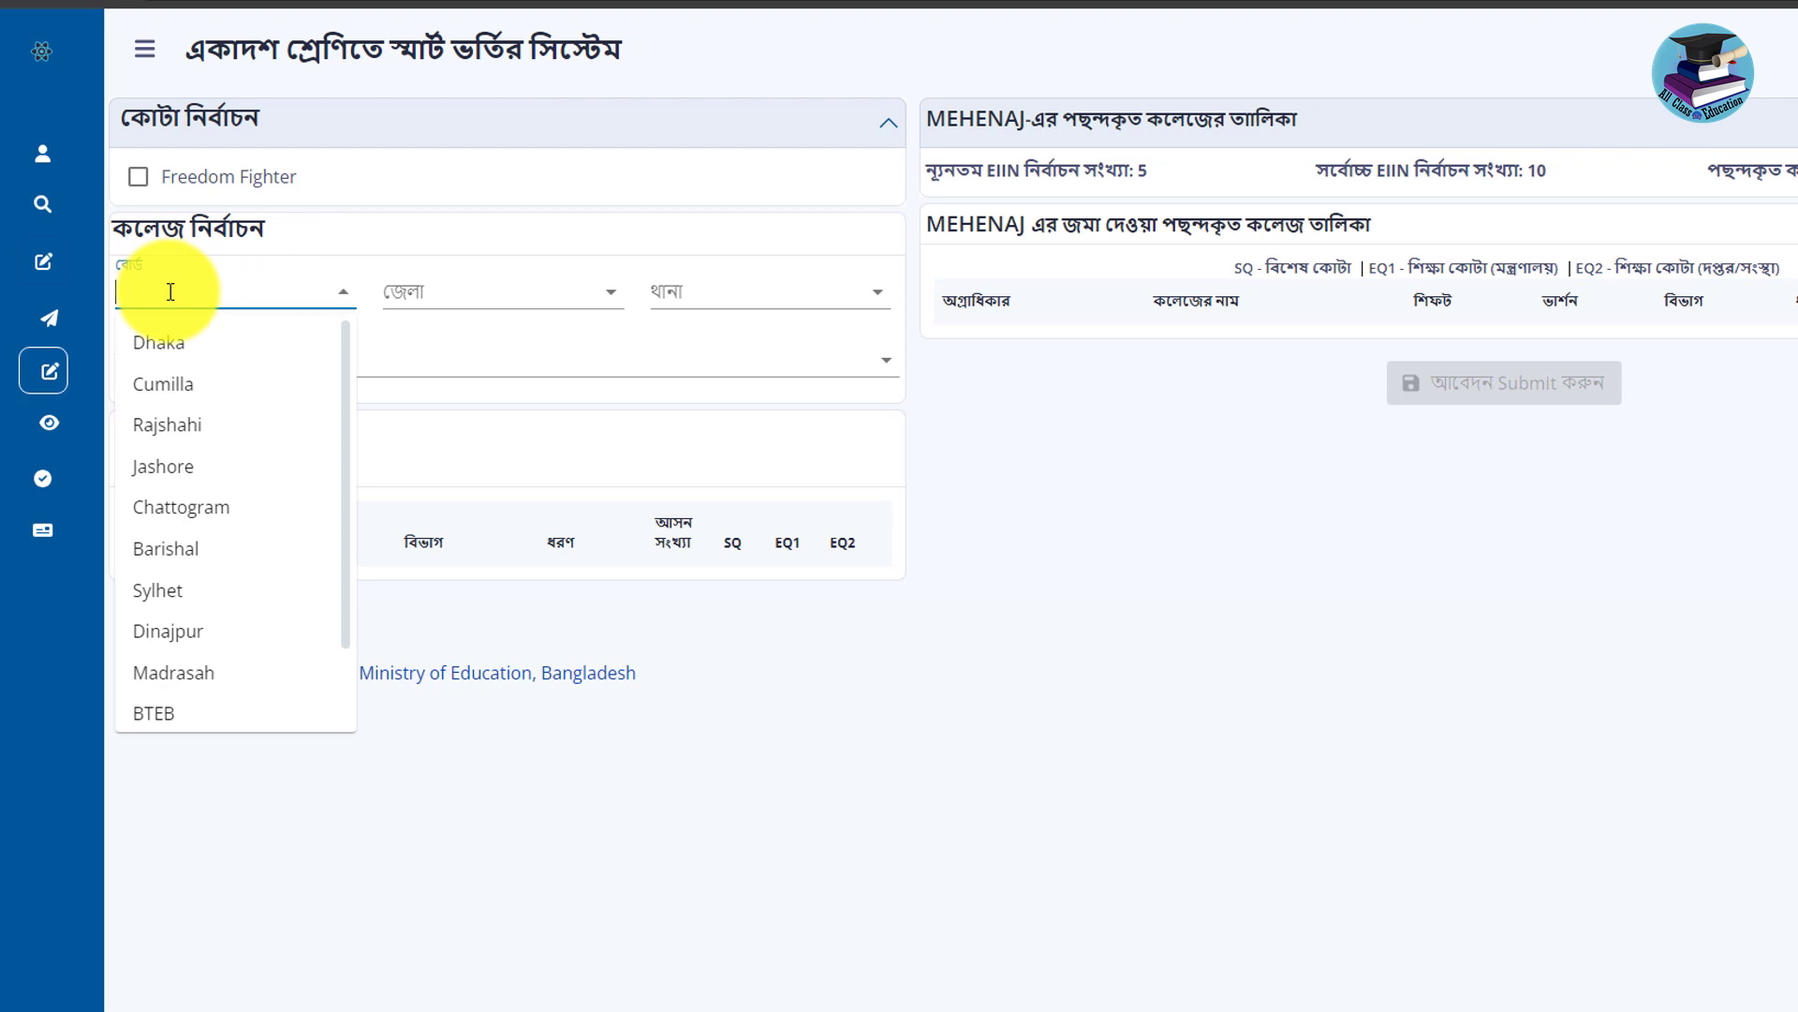
left_click(524, 212)
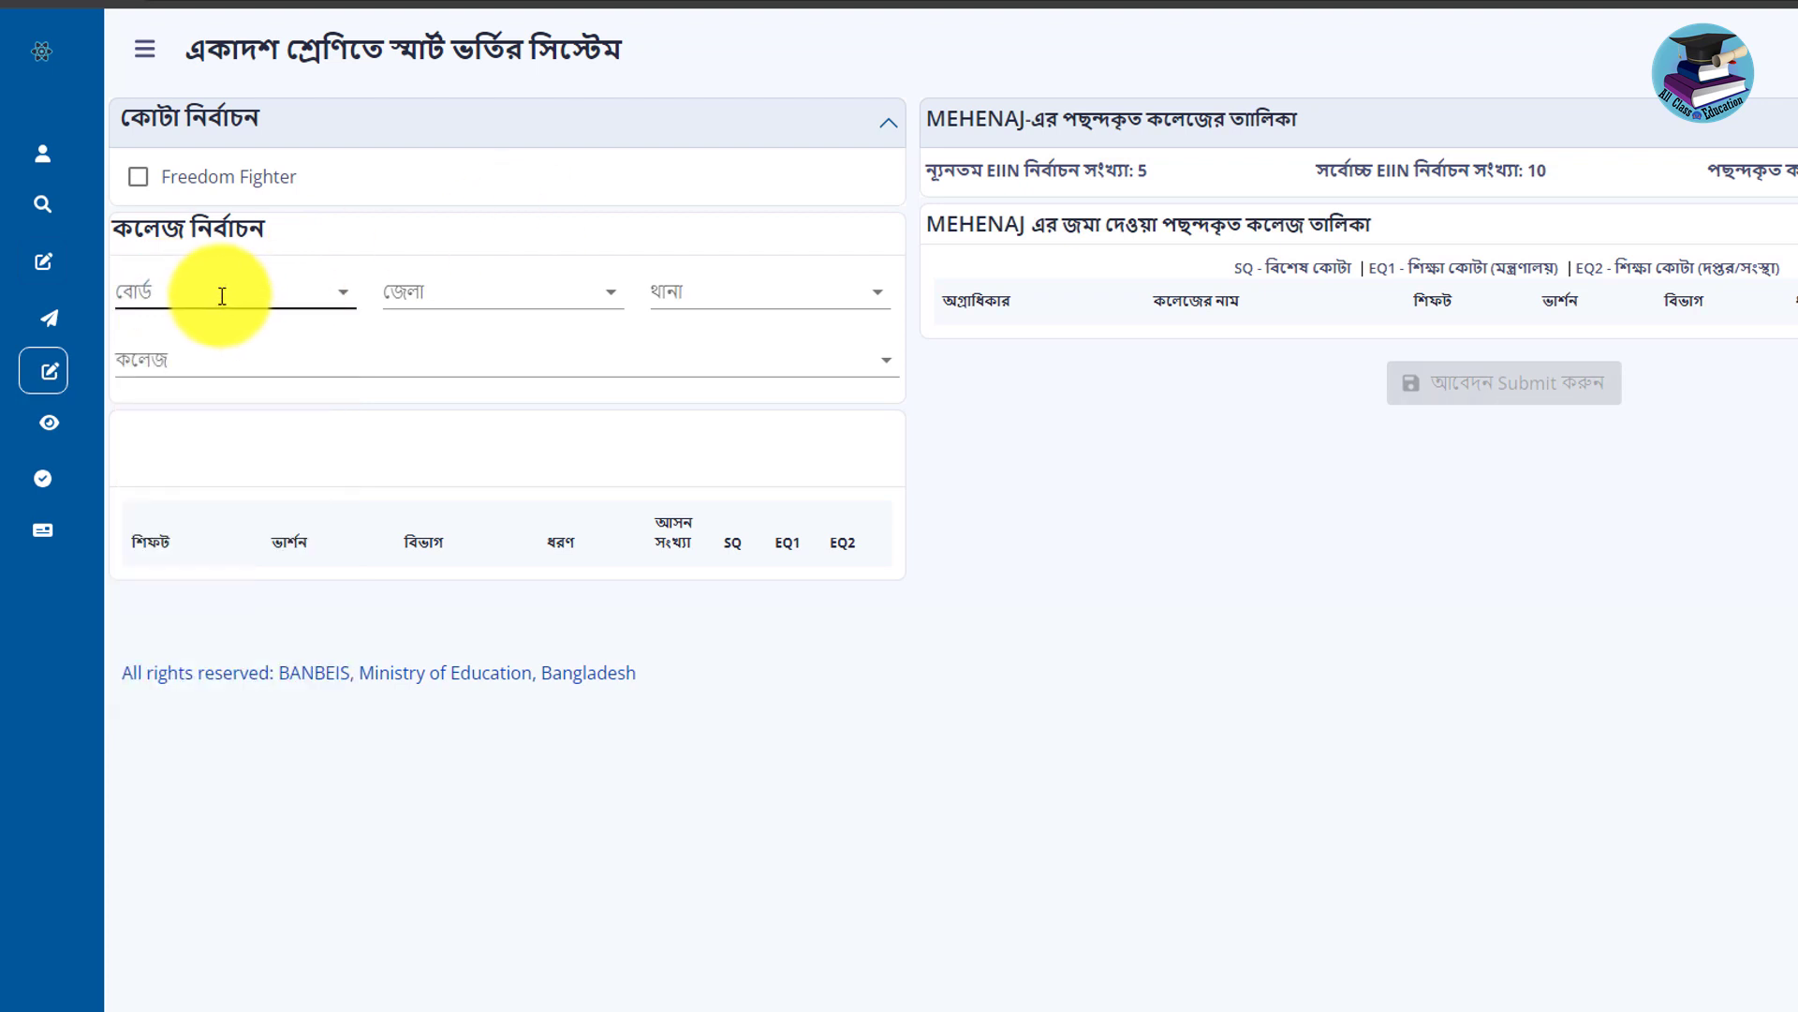
left_click(222, 296)
left_click(193, 346)
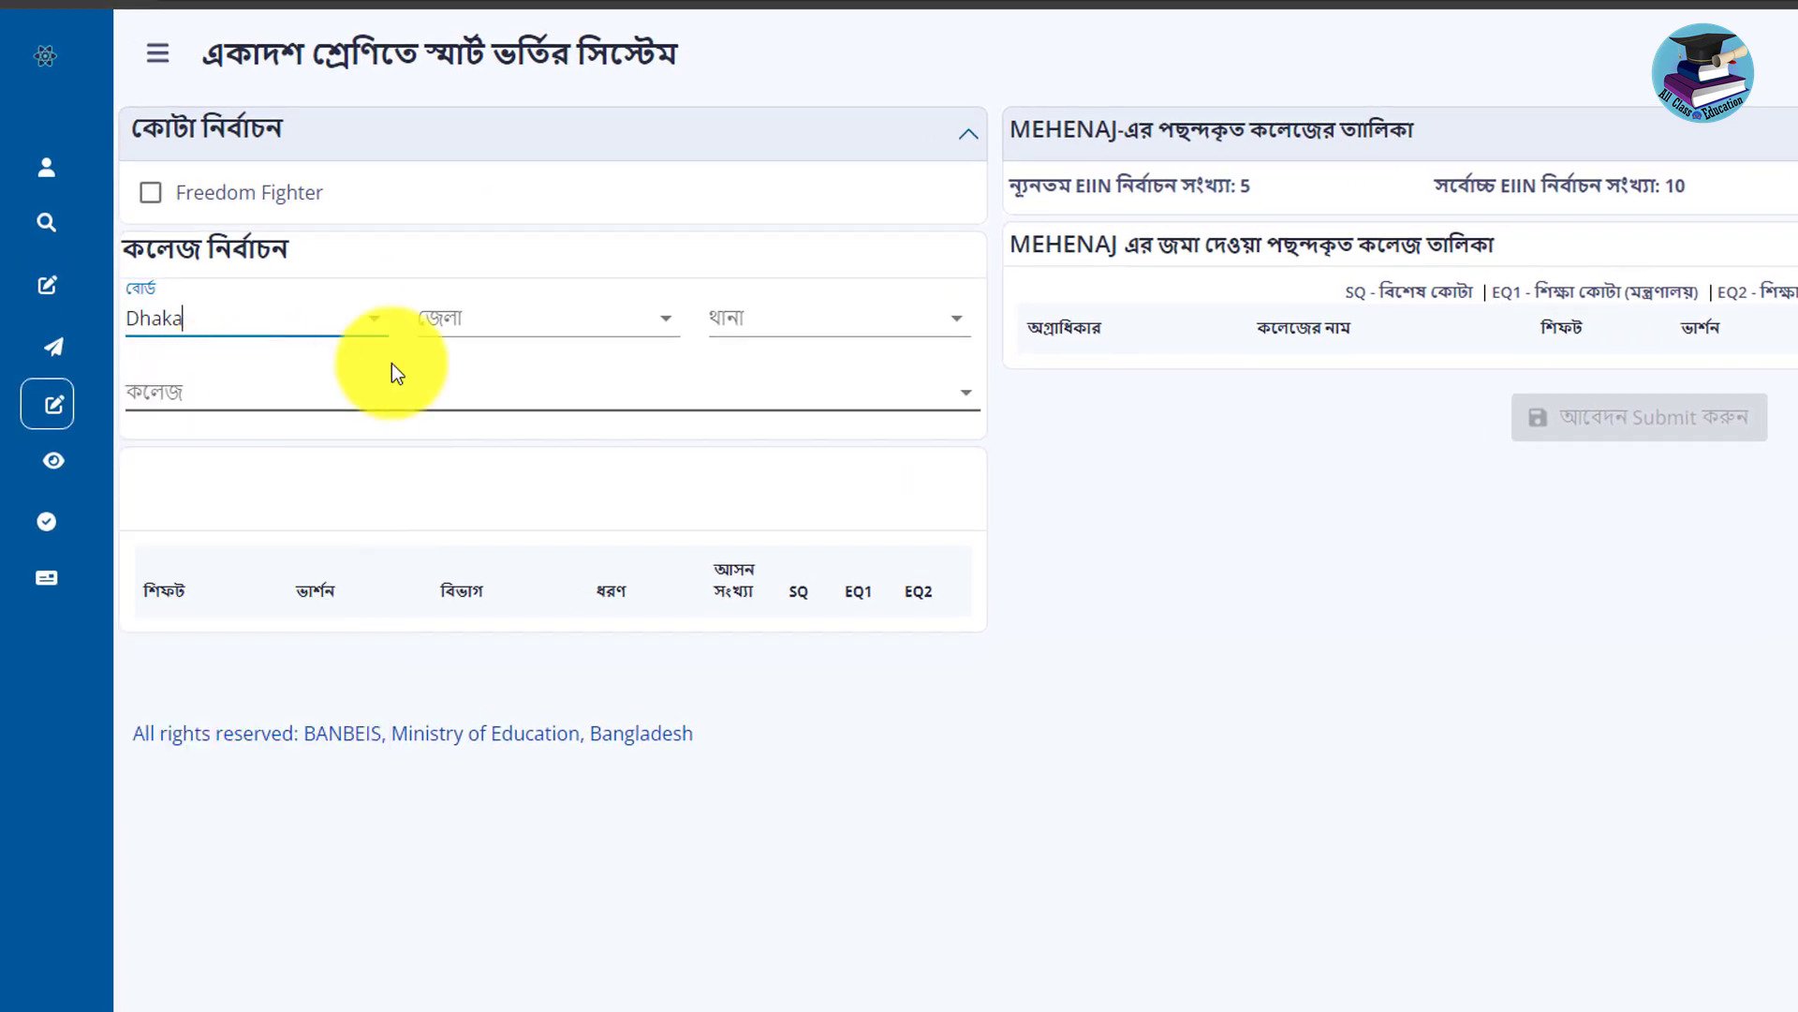
left_click(514, 320)
left_click(486, 607)
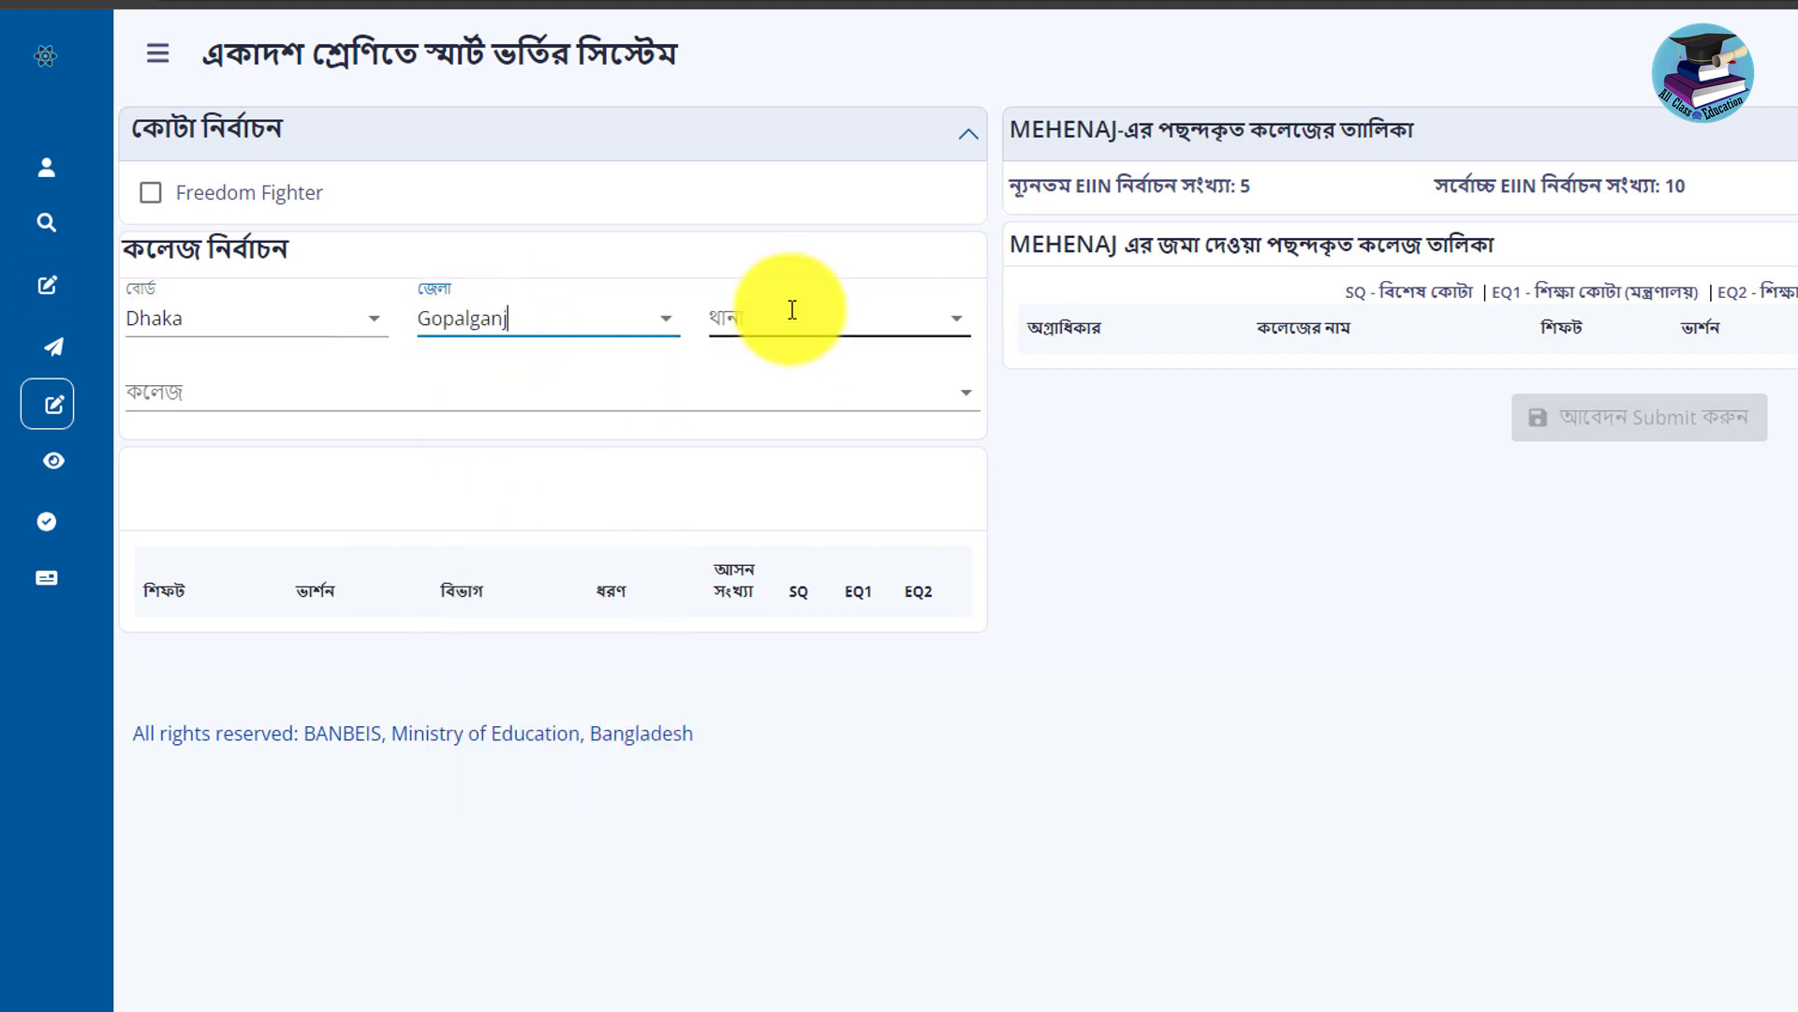
Set the upazila to Kotalipara and open its list of colleges.
left_click(792, 309)
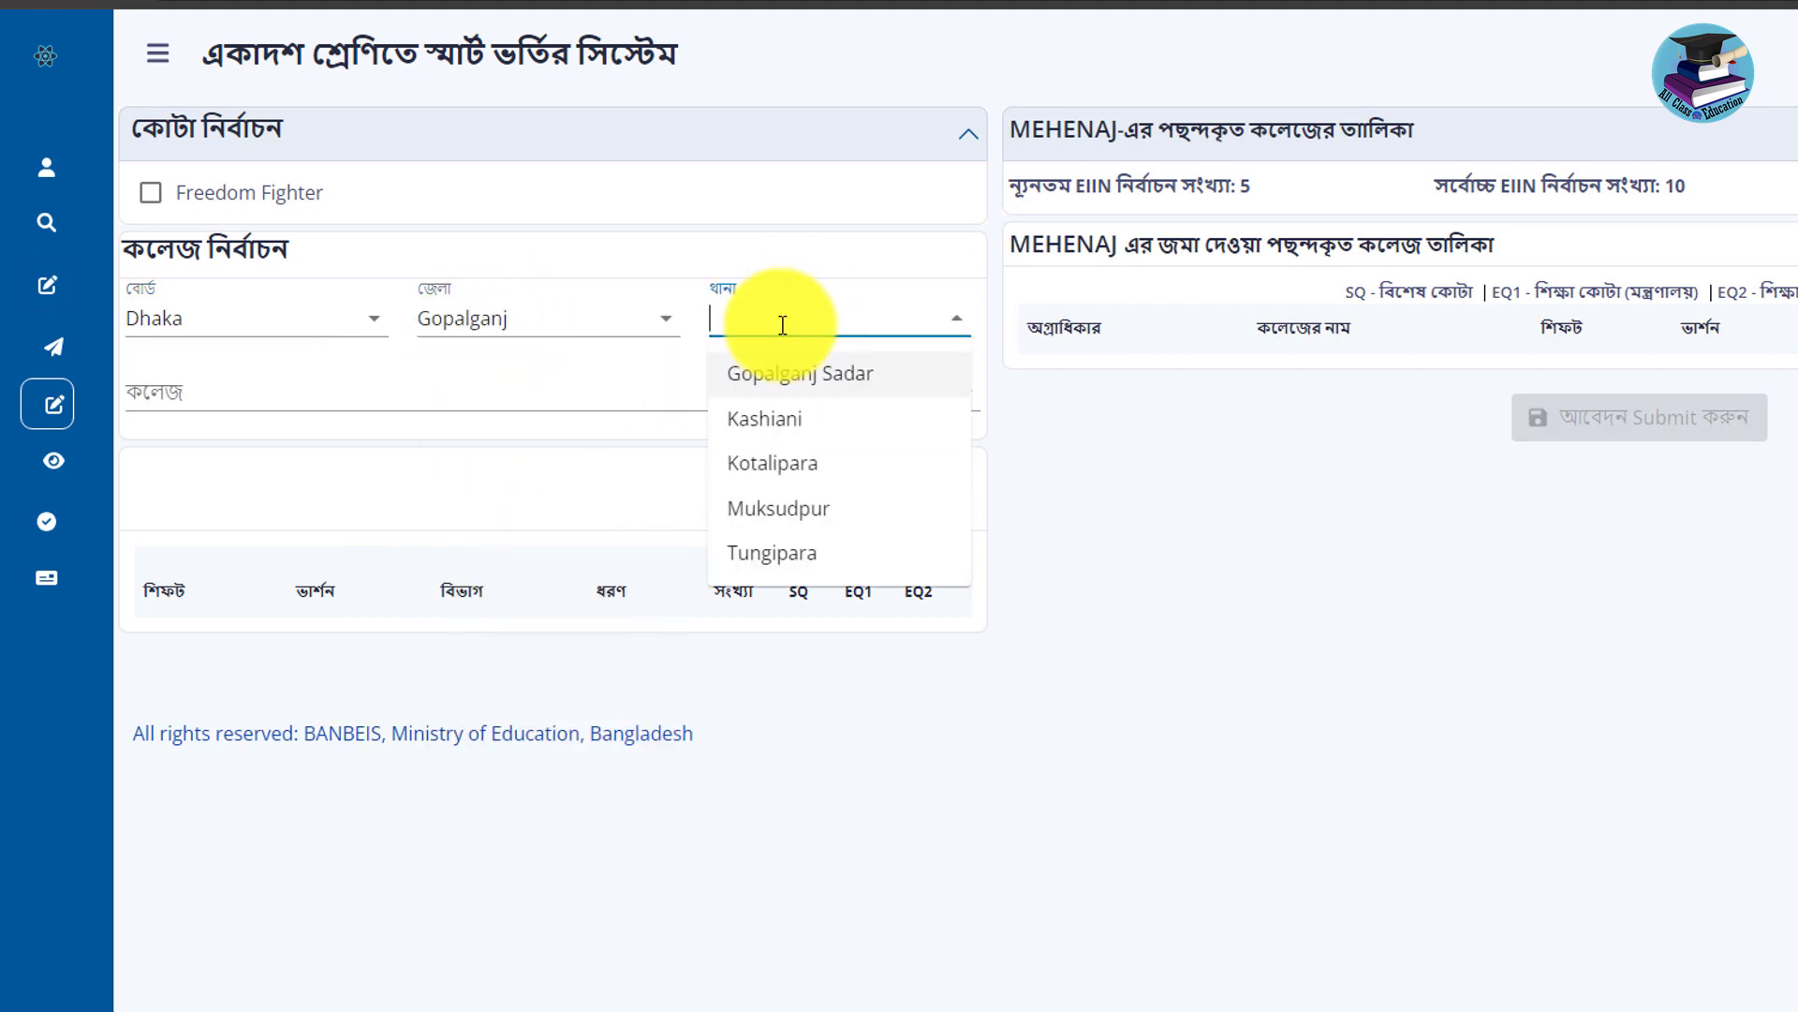
left_click(238, 408)
scroll(343, 761, "down", 5)
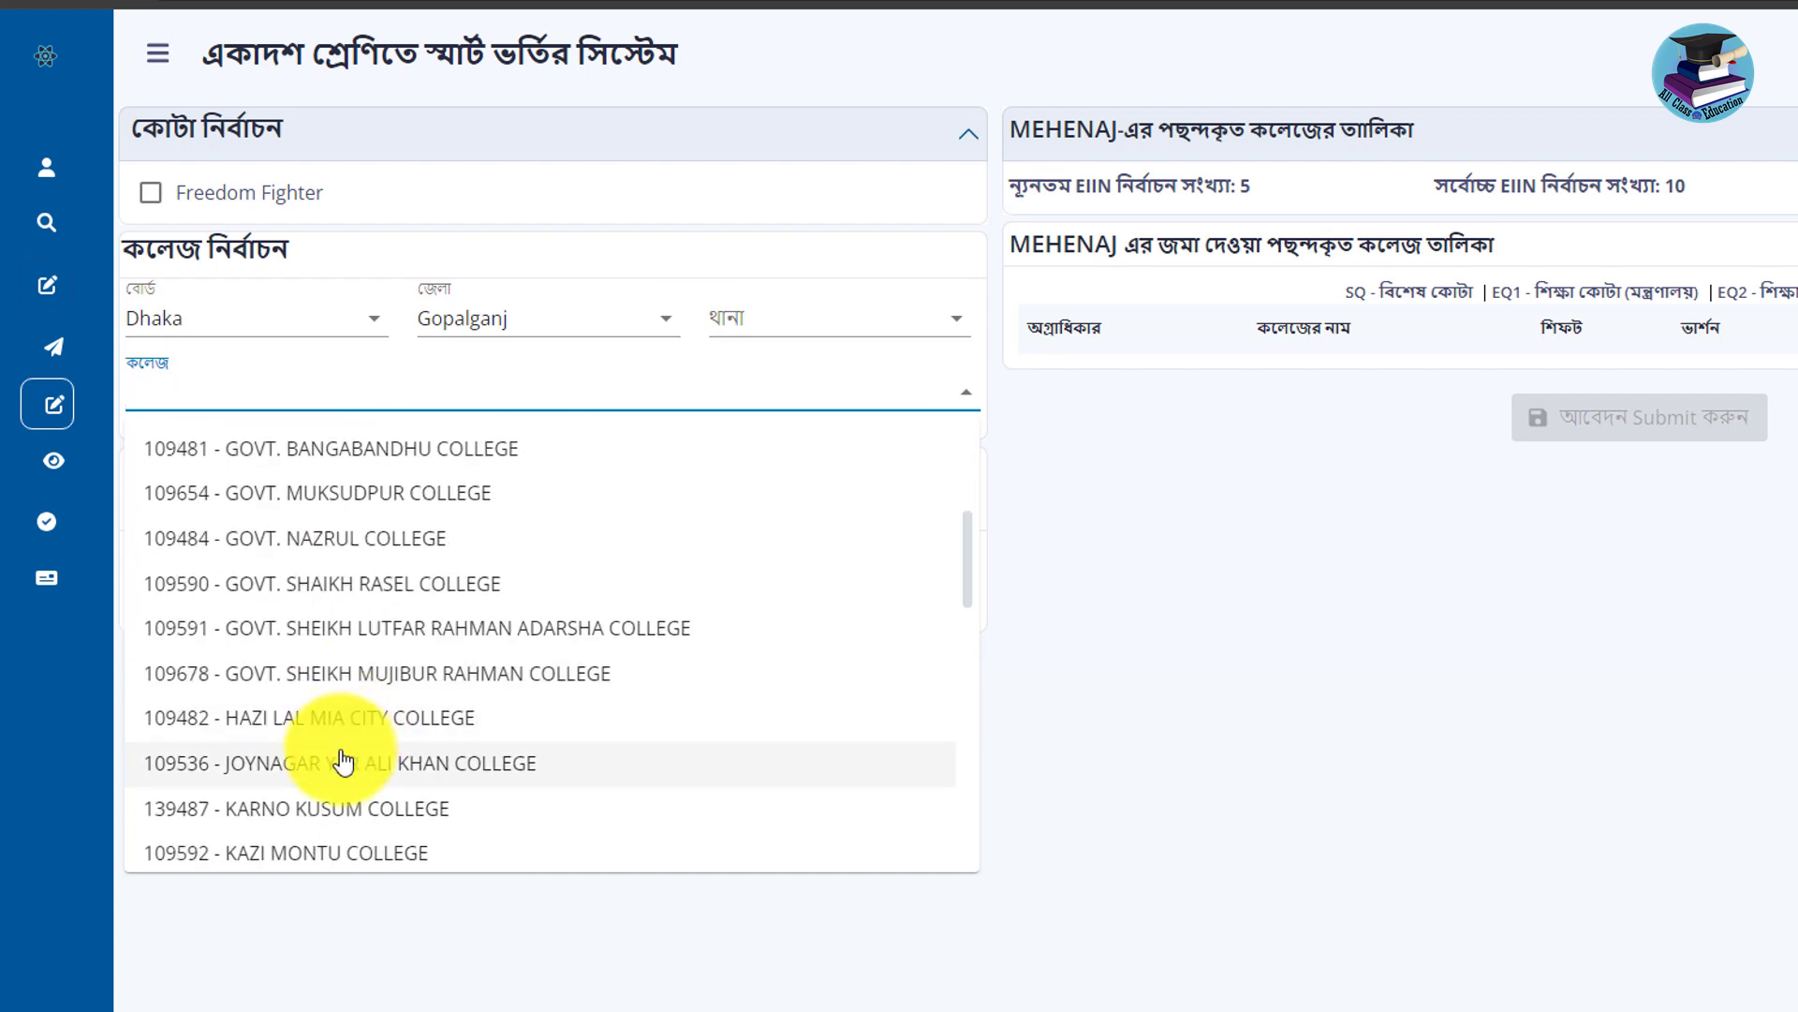
scroll(344, 761, "up", 5)
left_click(778, 321)
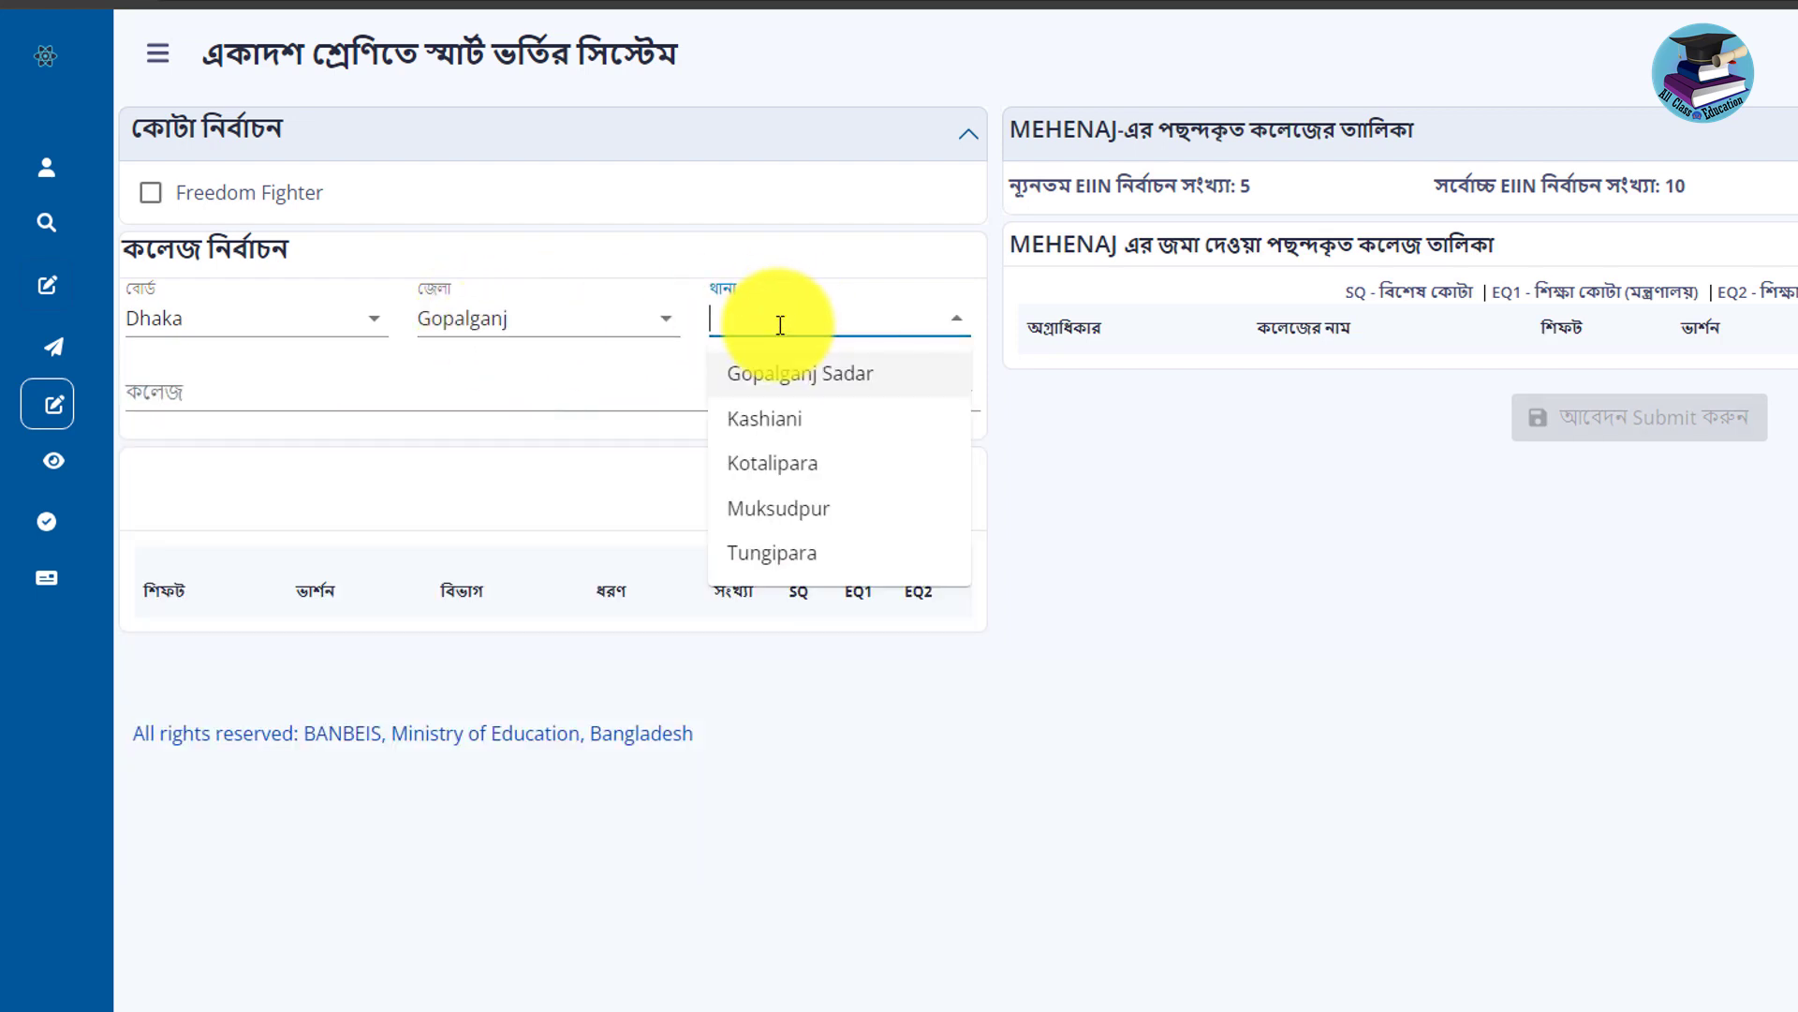
left_click(771, 463)
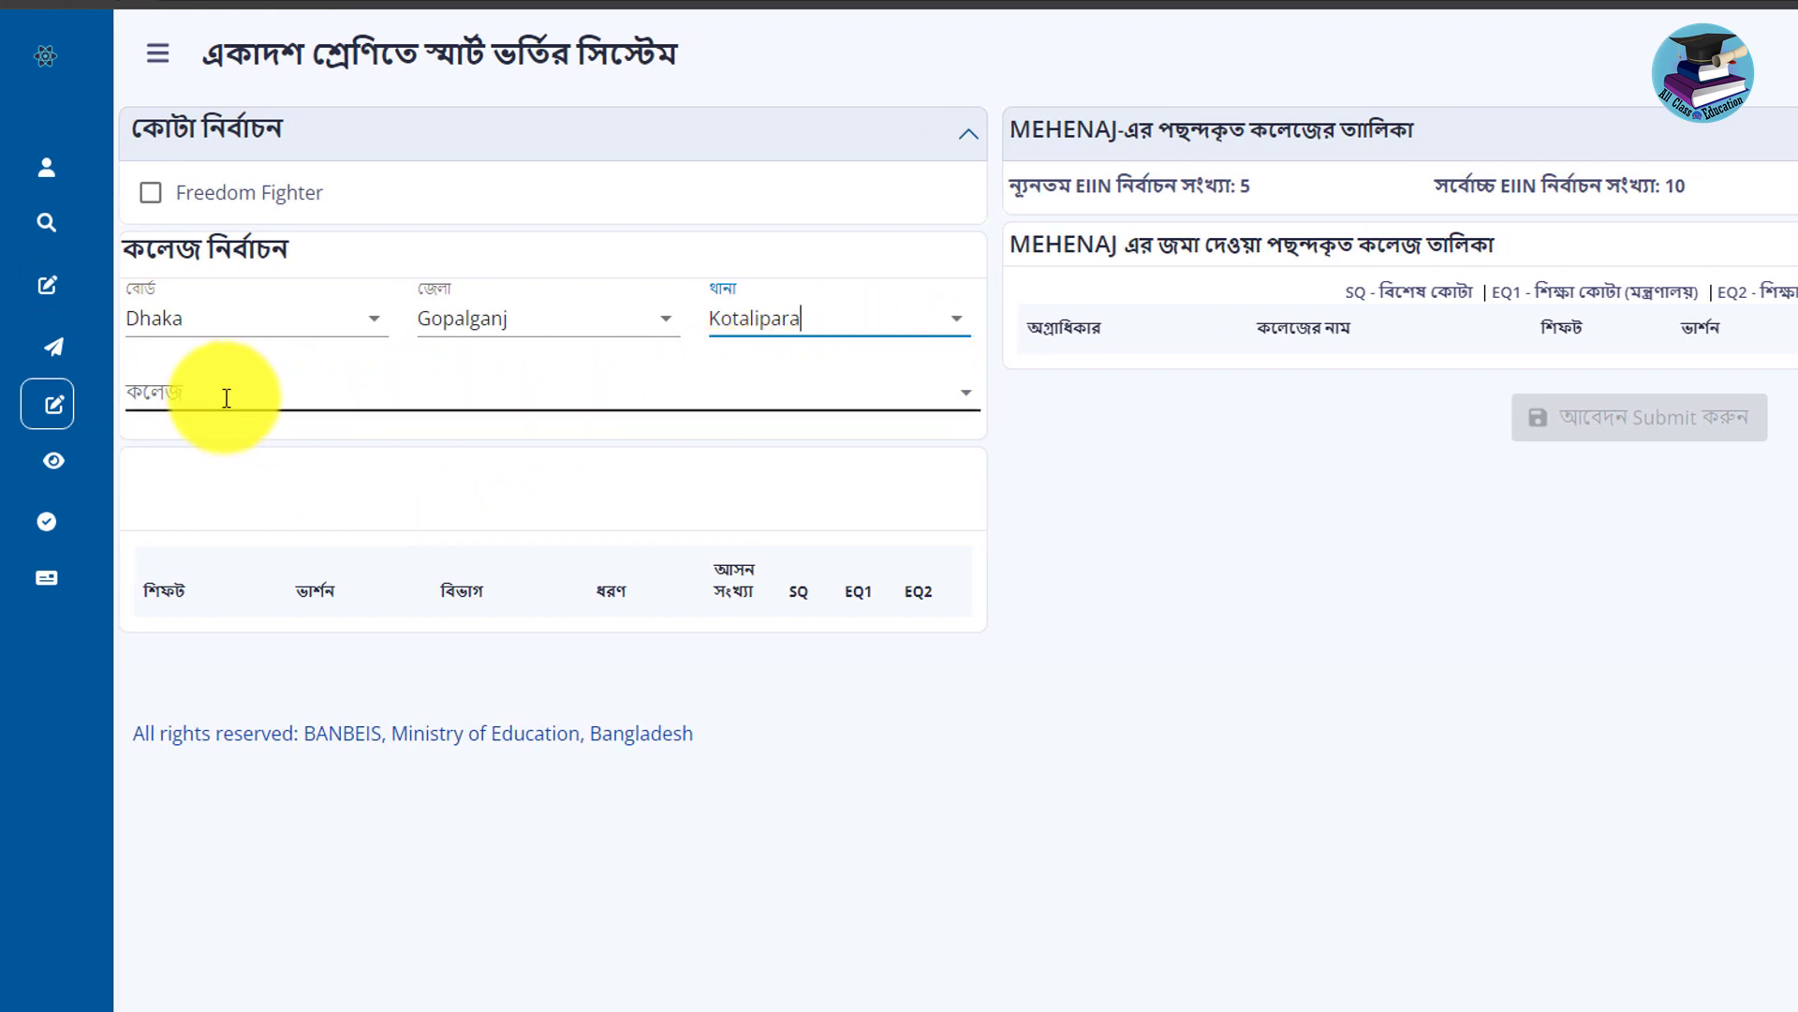
left_click(214, 396)
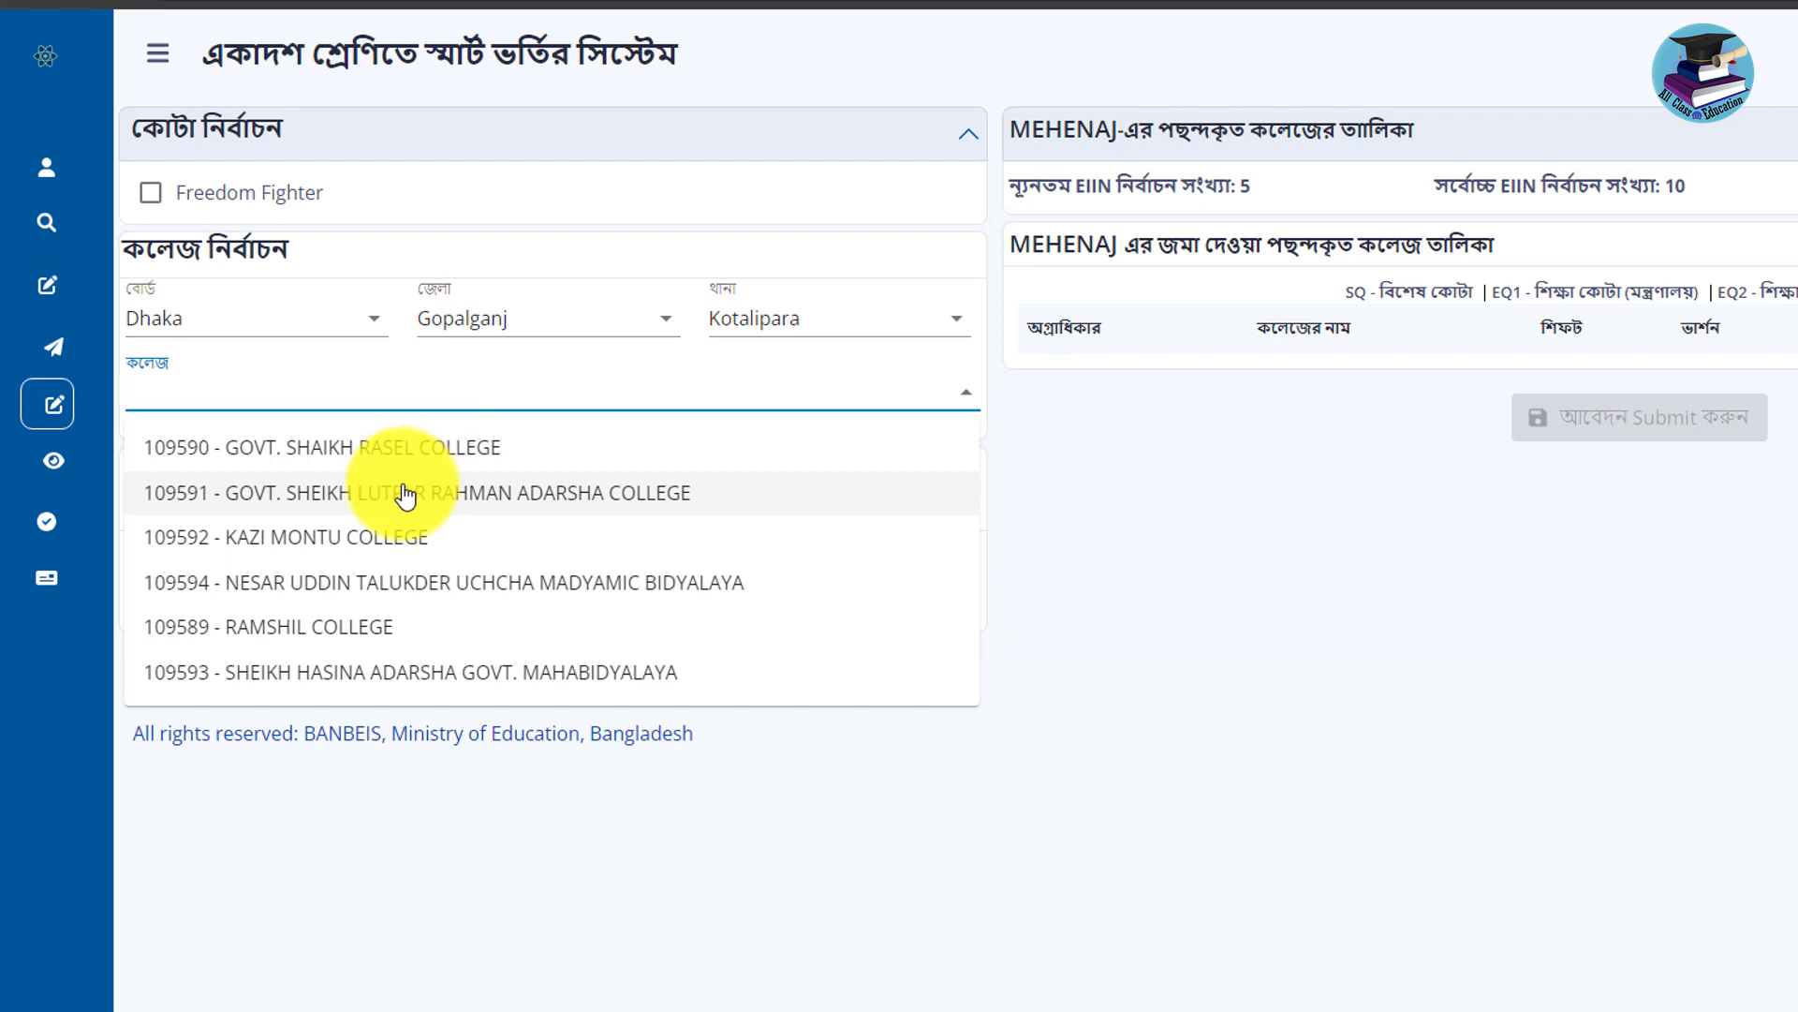
Note the 5–10 EIIN choice limits and choose GOVT. SHEIKH LUTFAR RAHMAN ADARSHA COLLEGE (109591).
left_click_drag(1251, 185, 1098, 186)
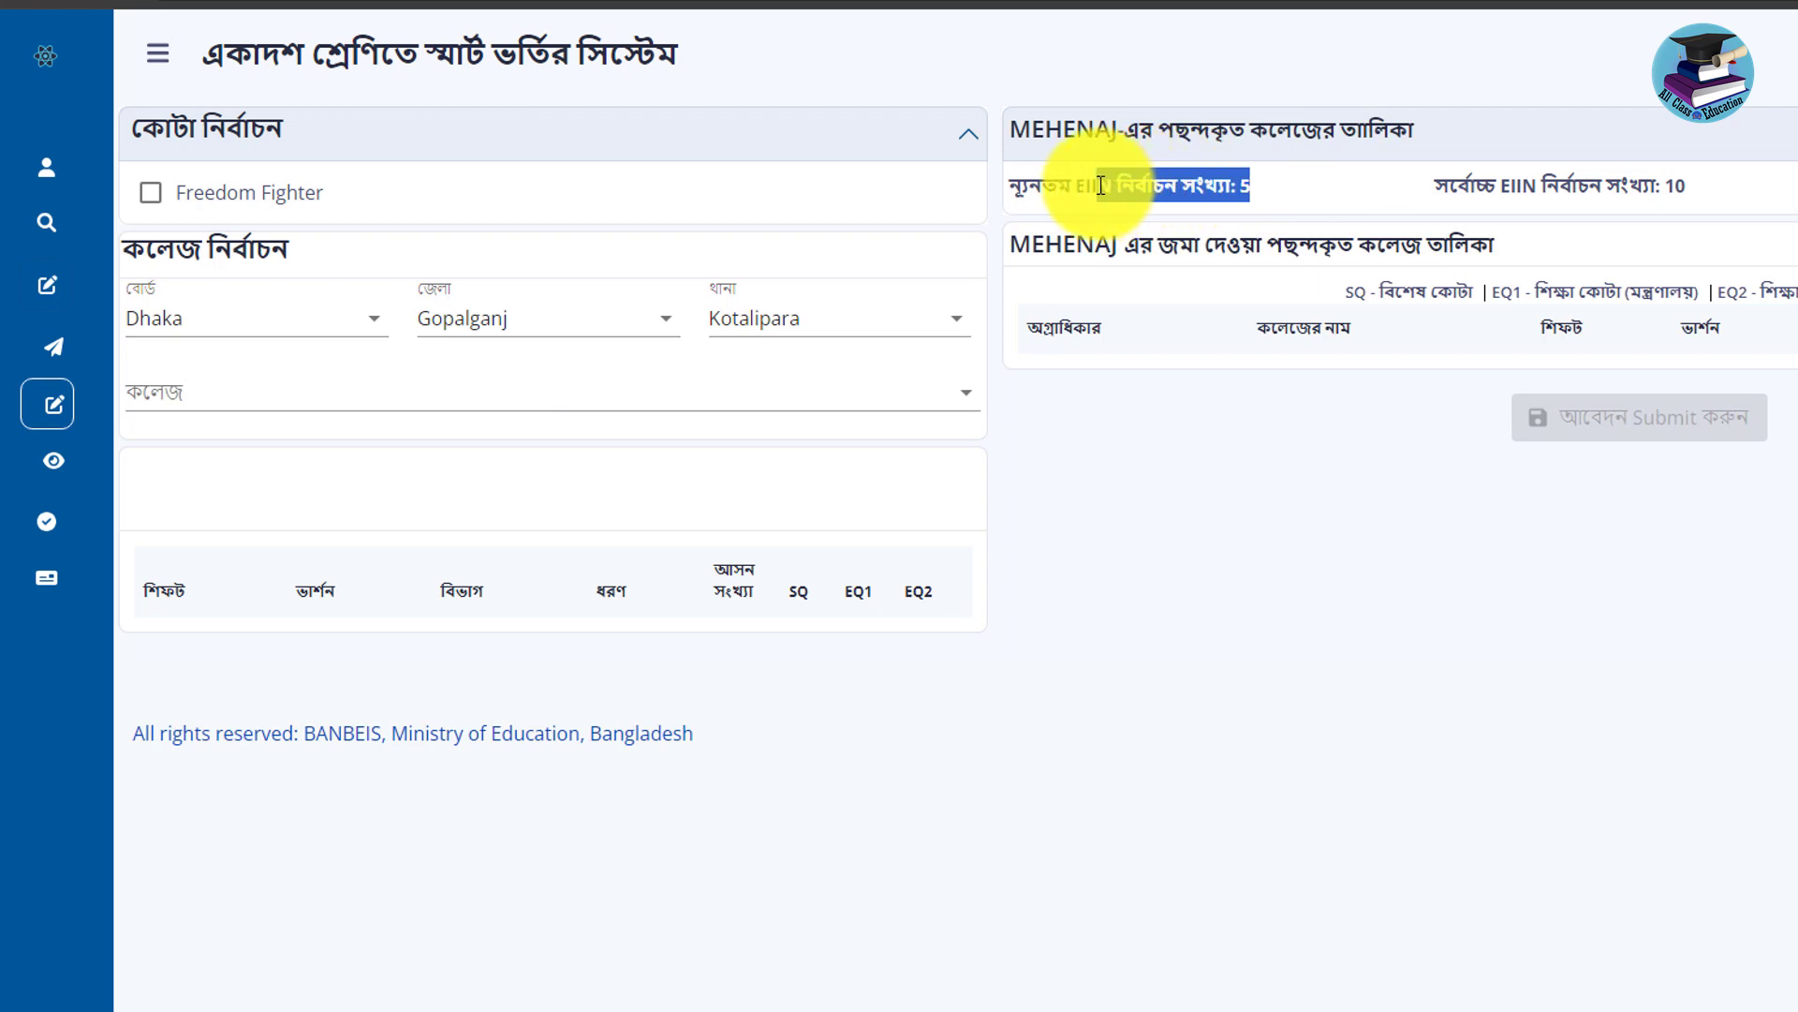
left_click_drag(1731, 201, 1384, 181)
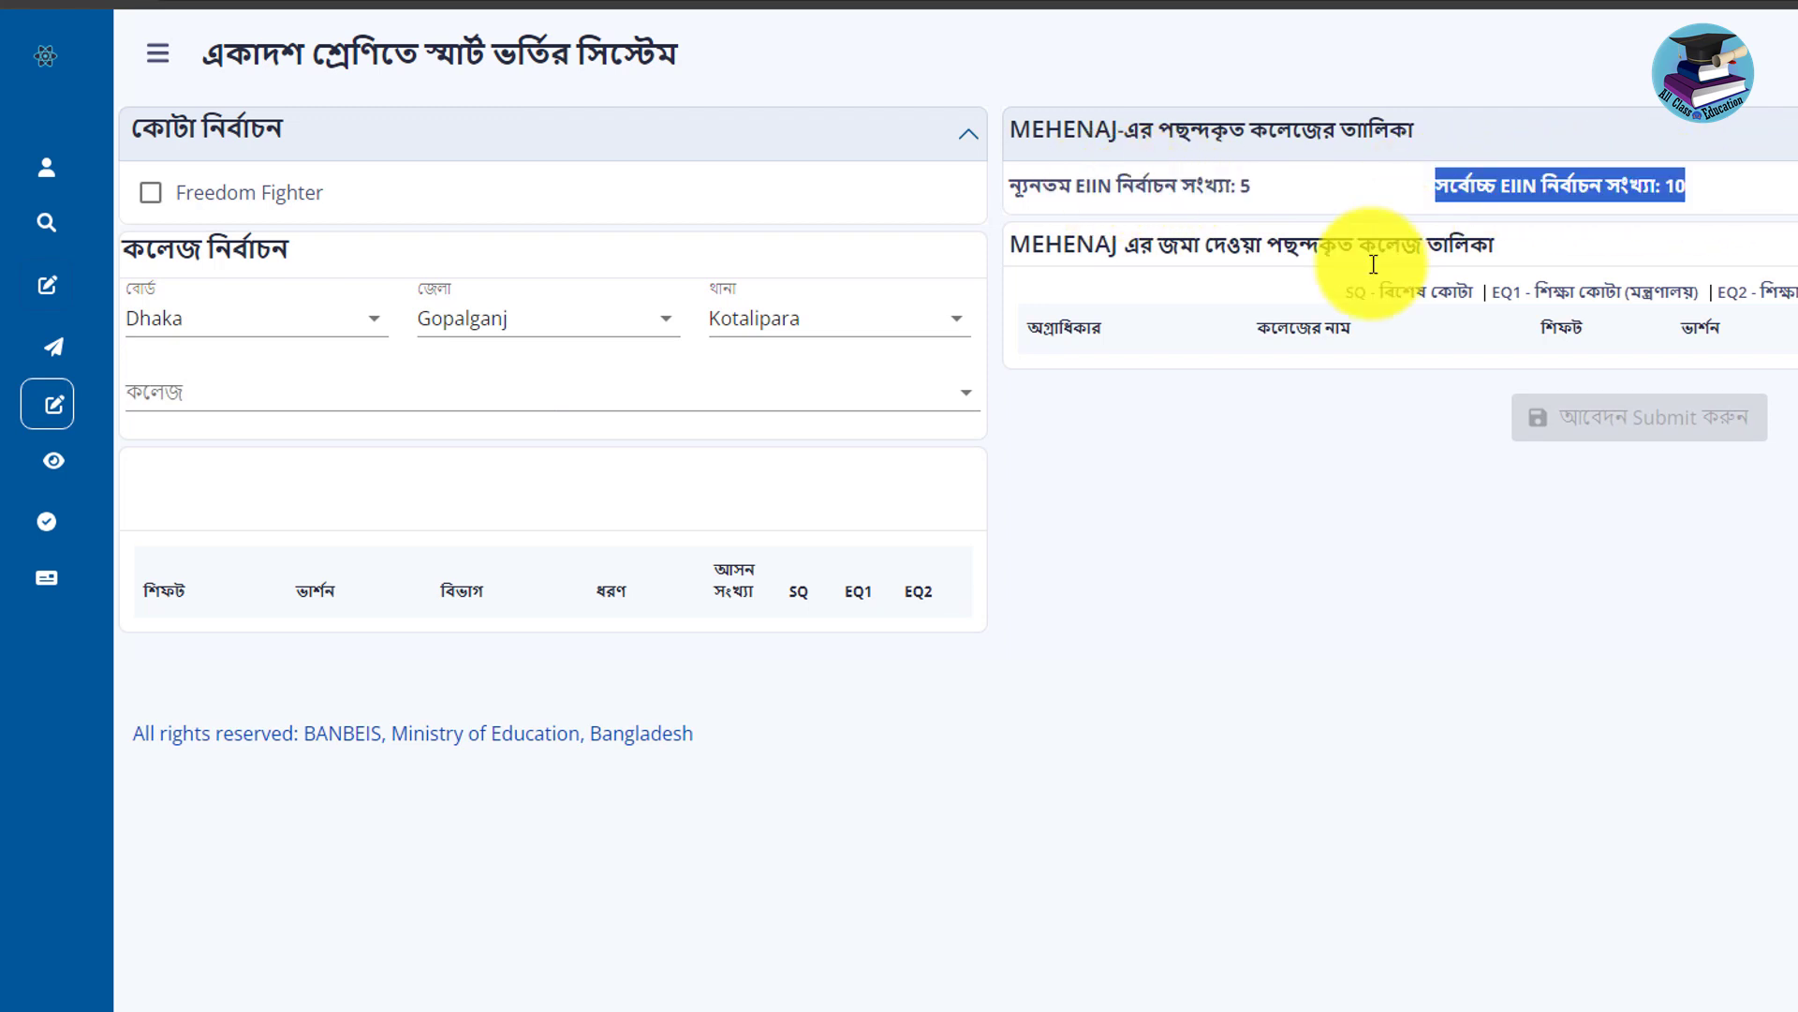
left_click(359, 398)
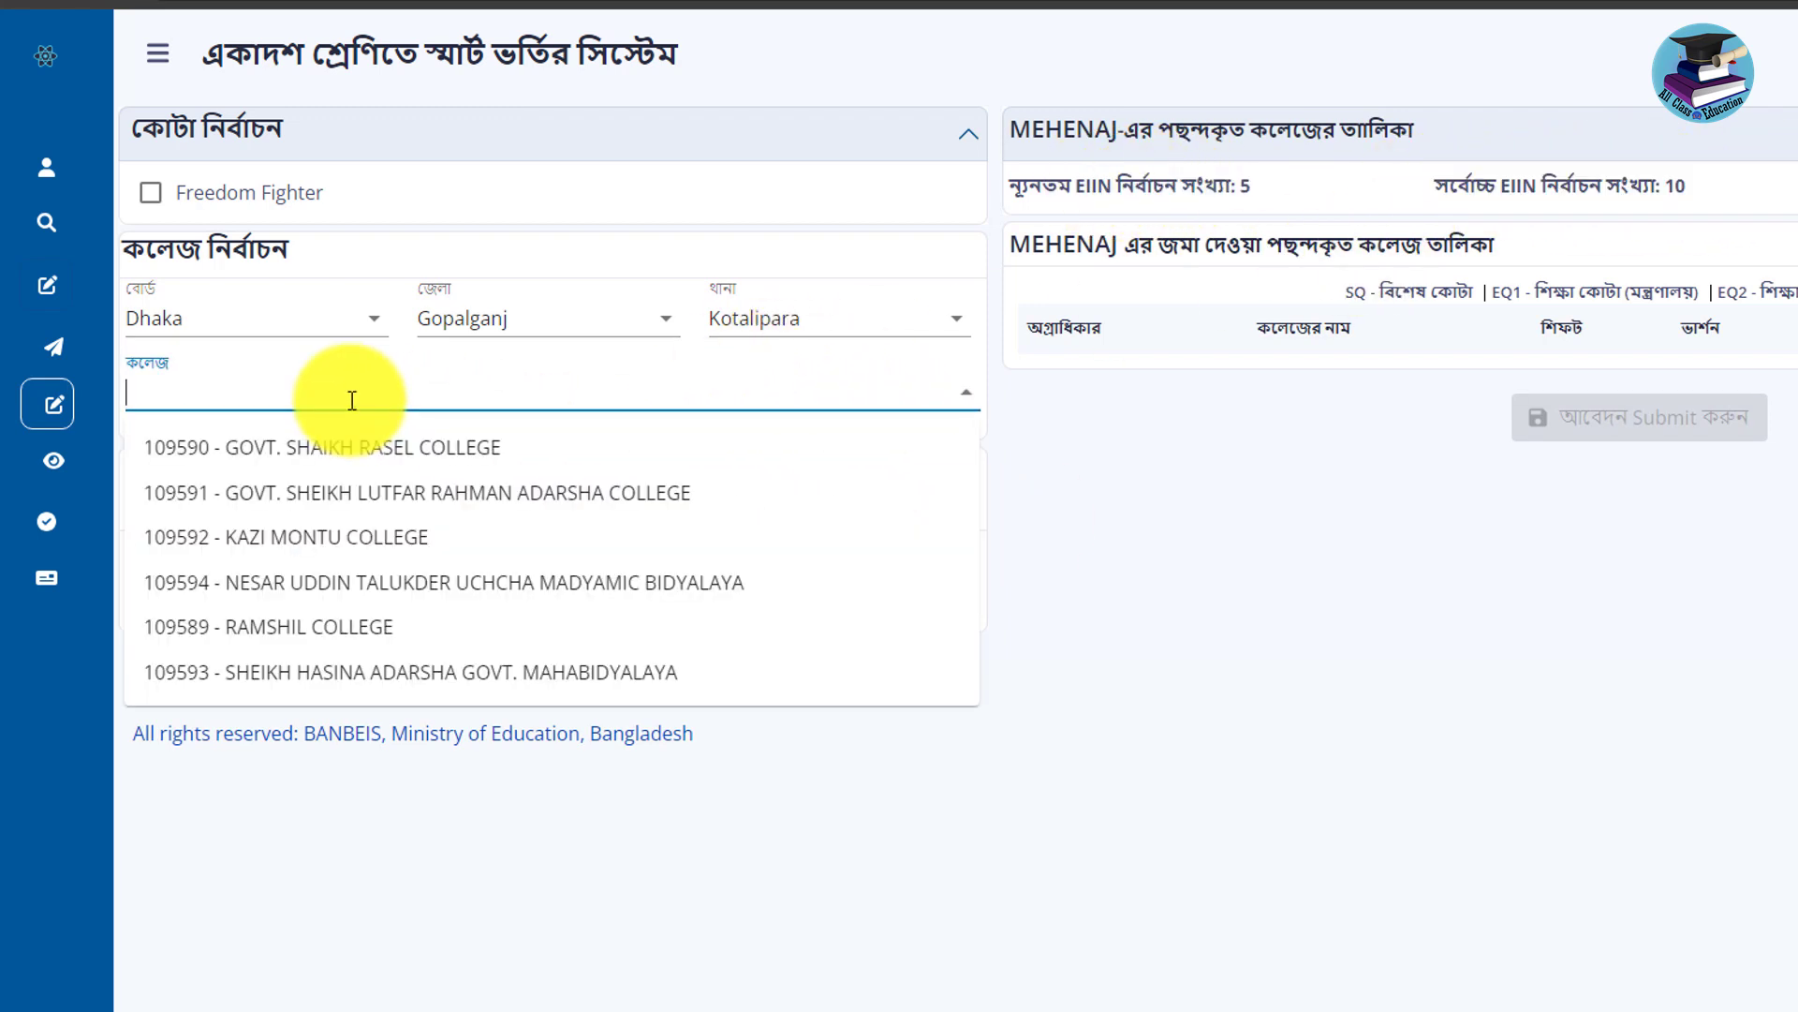
left_click(403, 511)
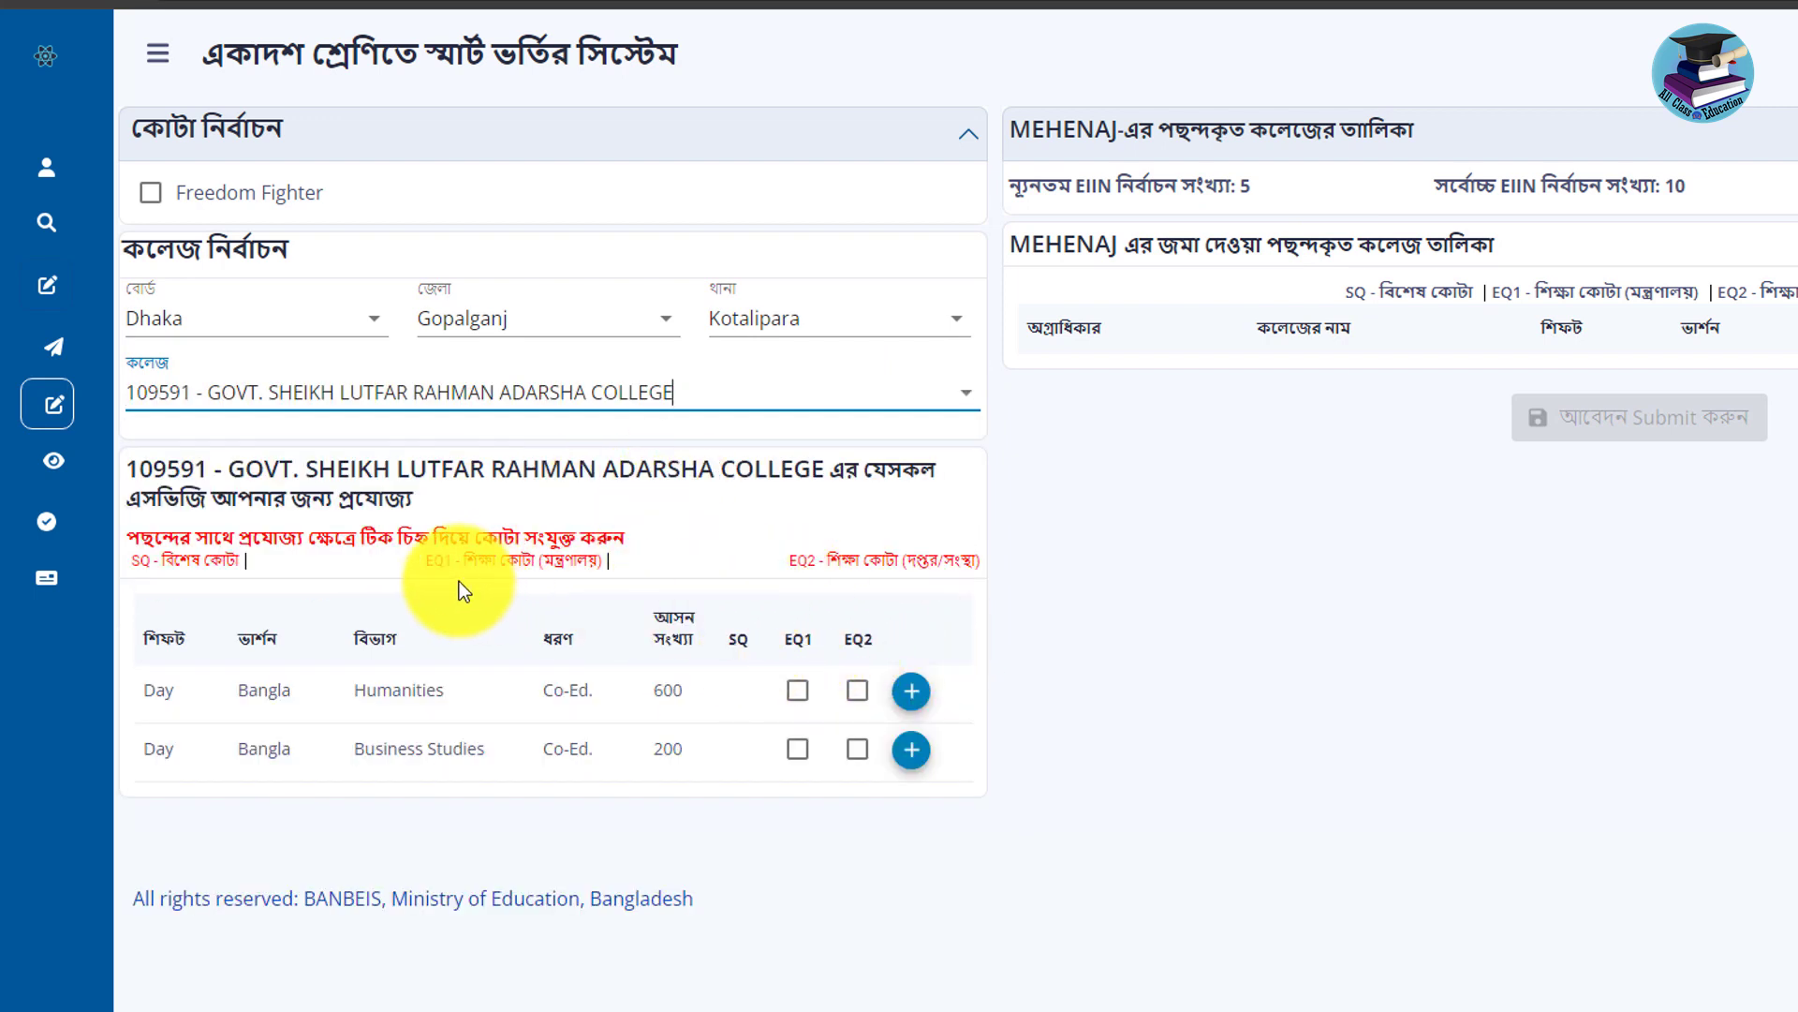
Review the EQ1 and SQ quota notes, then tick and untick EQ1 on Humanities.
left_click_drag(608, 562, 454, 562)
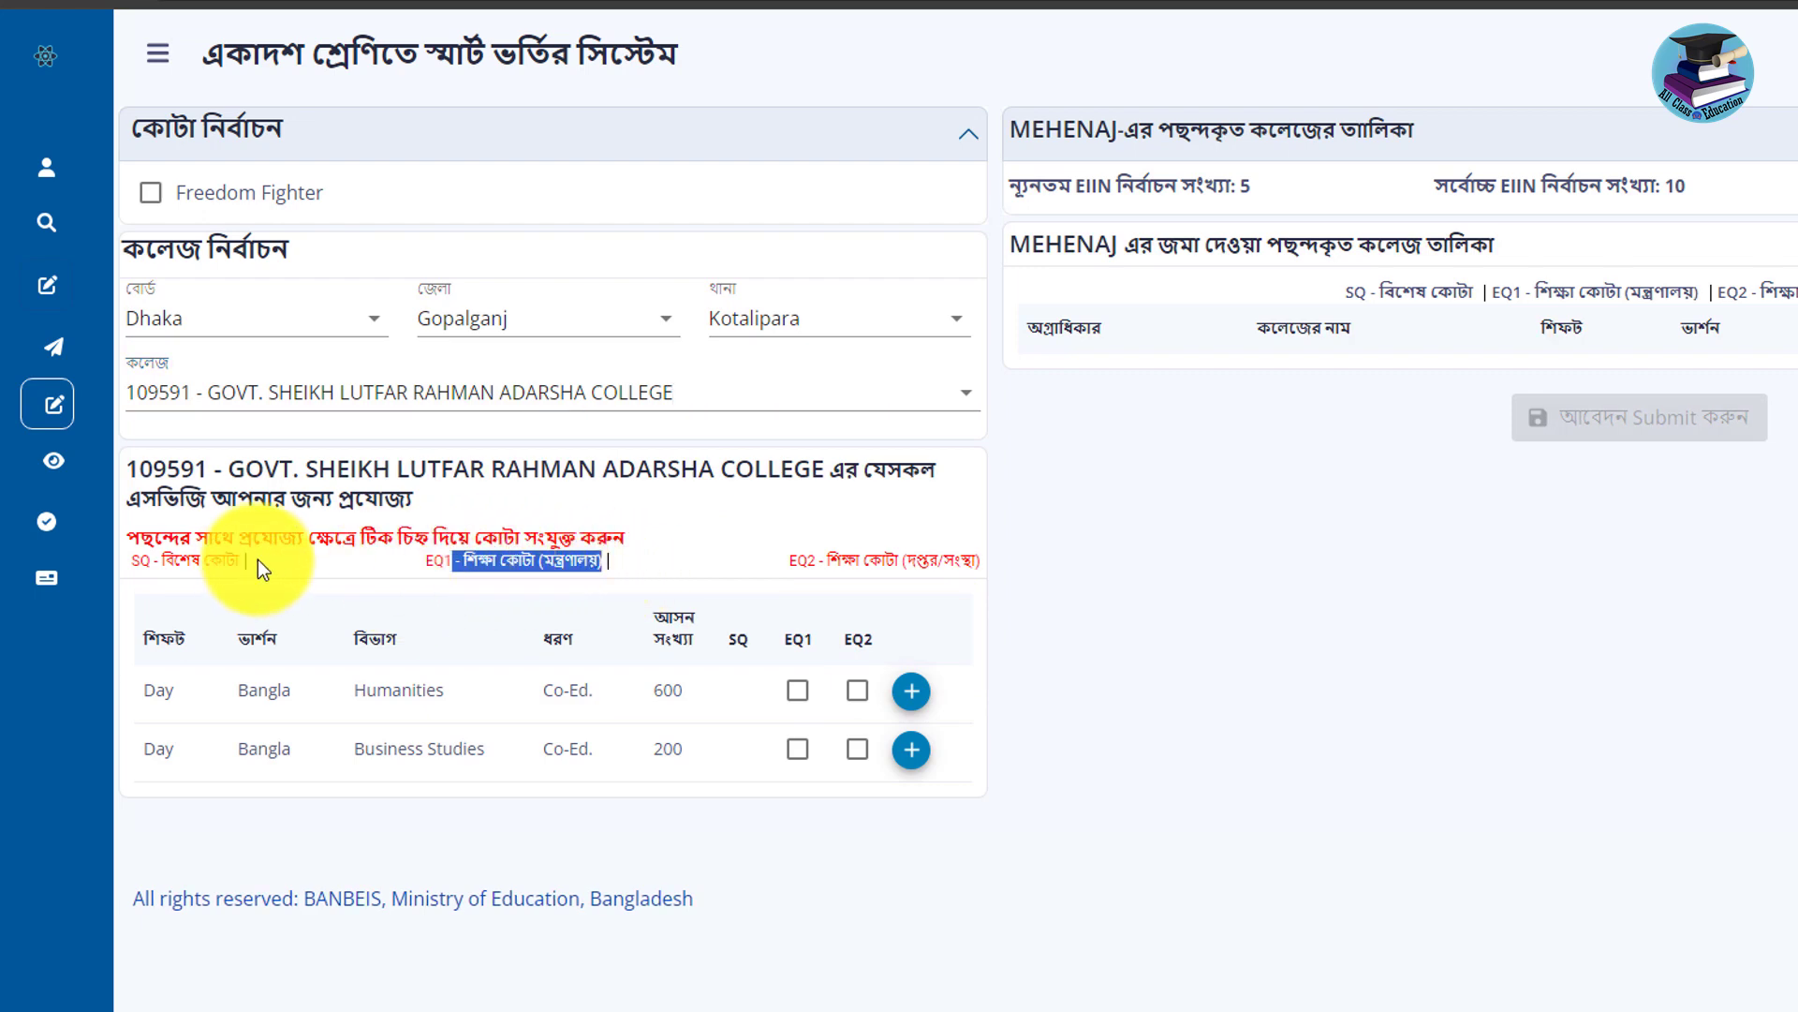
left_click_drag(257, 559, 159, 560)
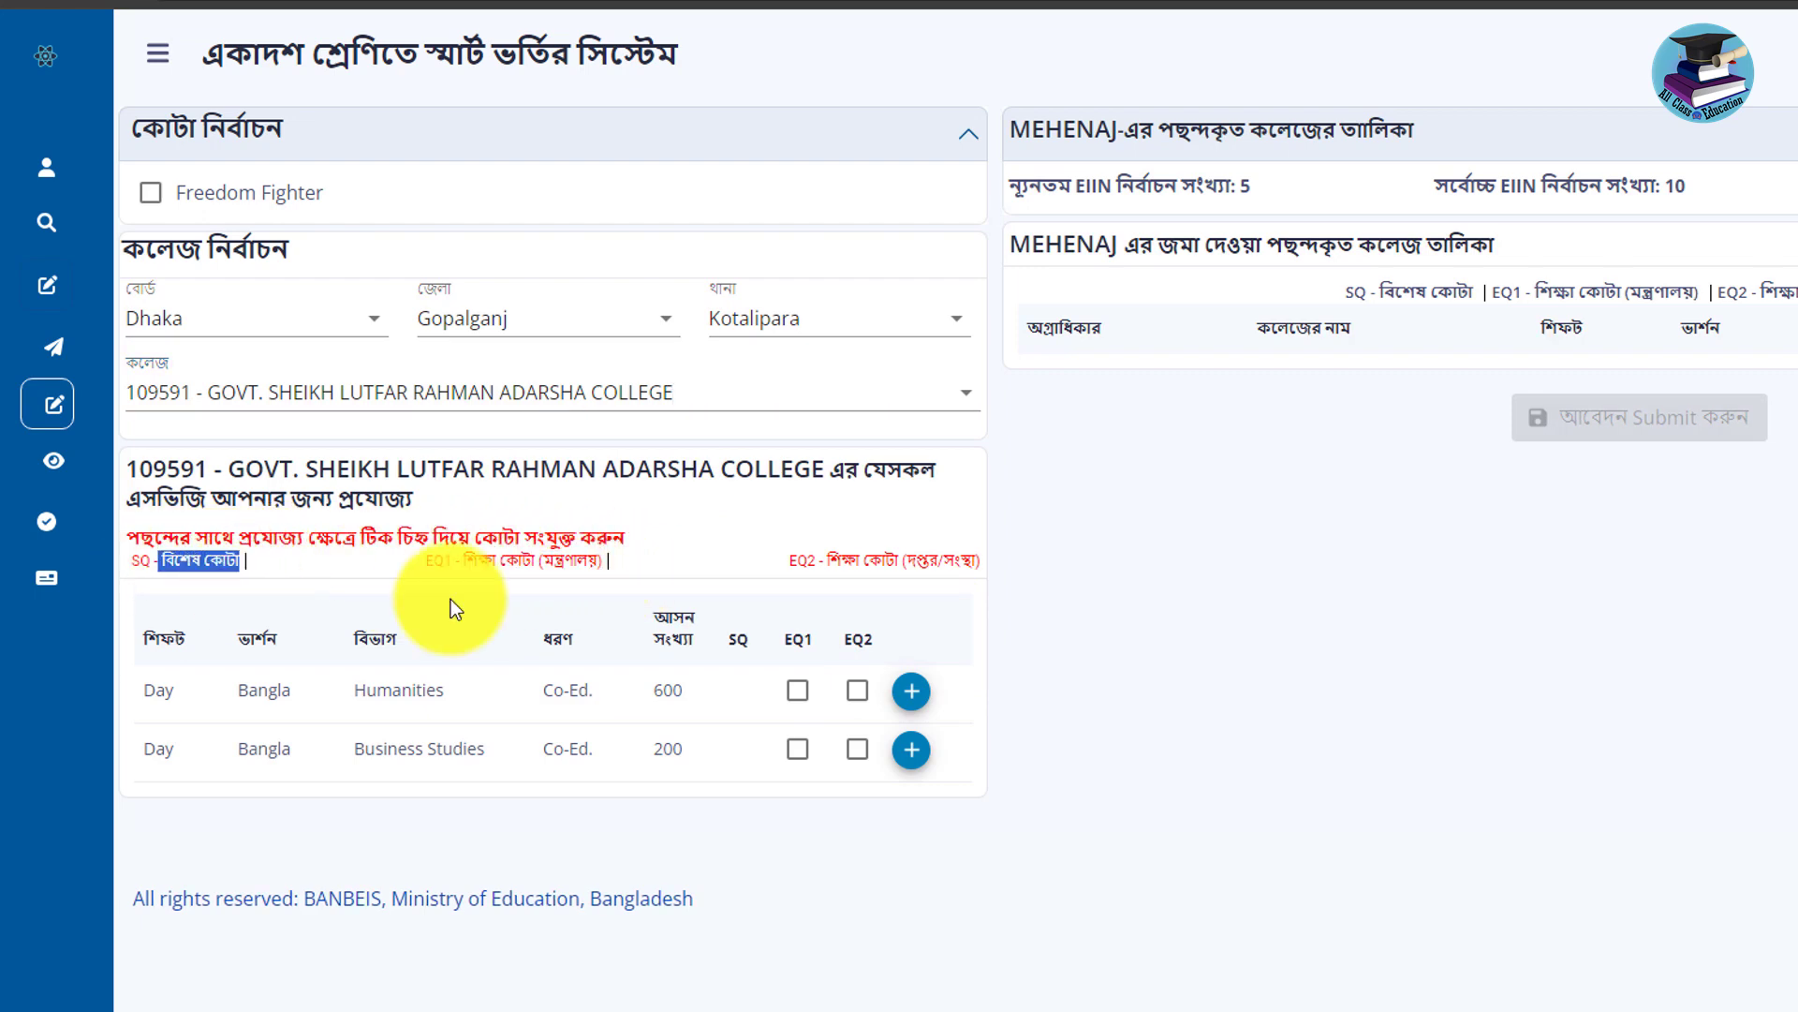
left_click(798, 691)
left_click(1318, 671)
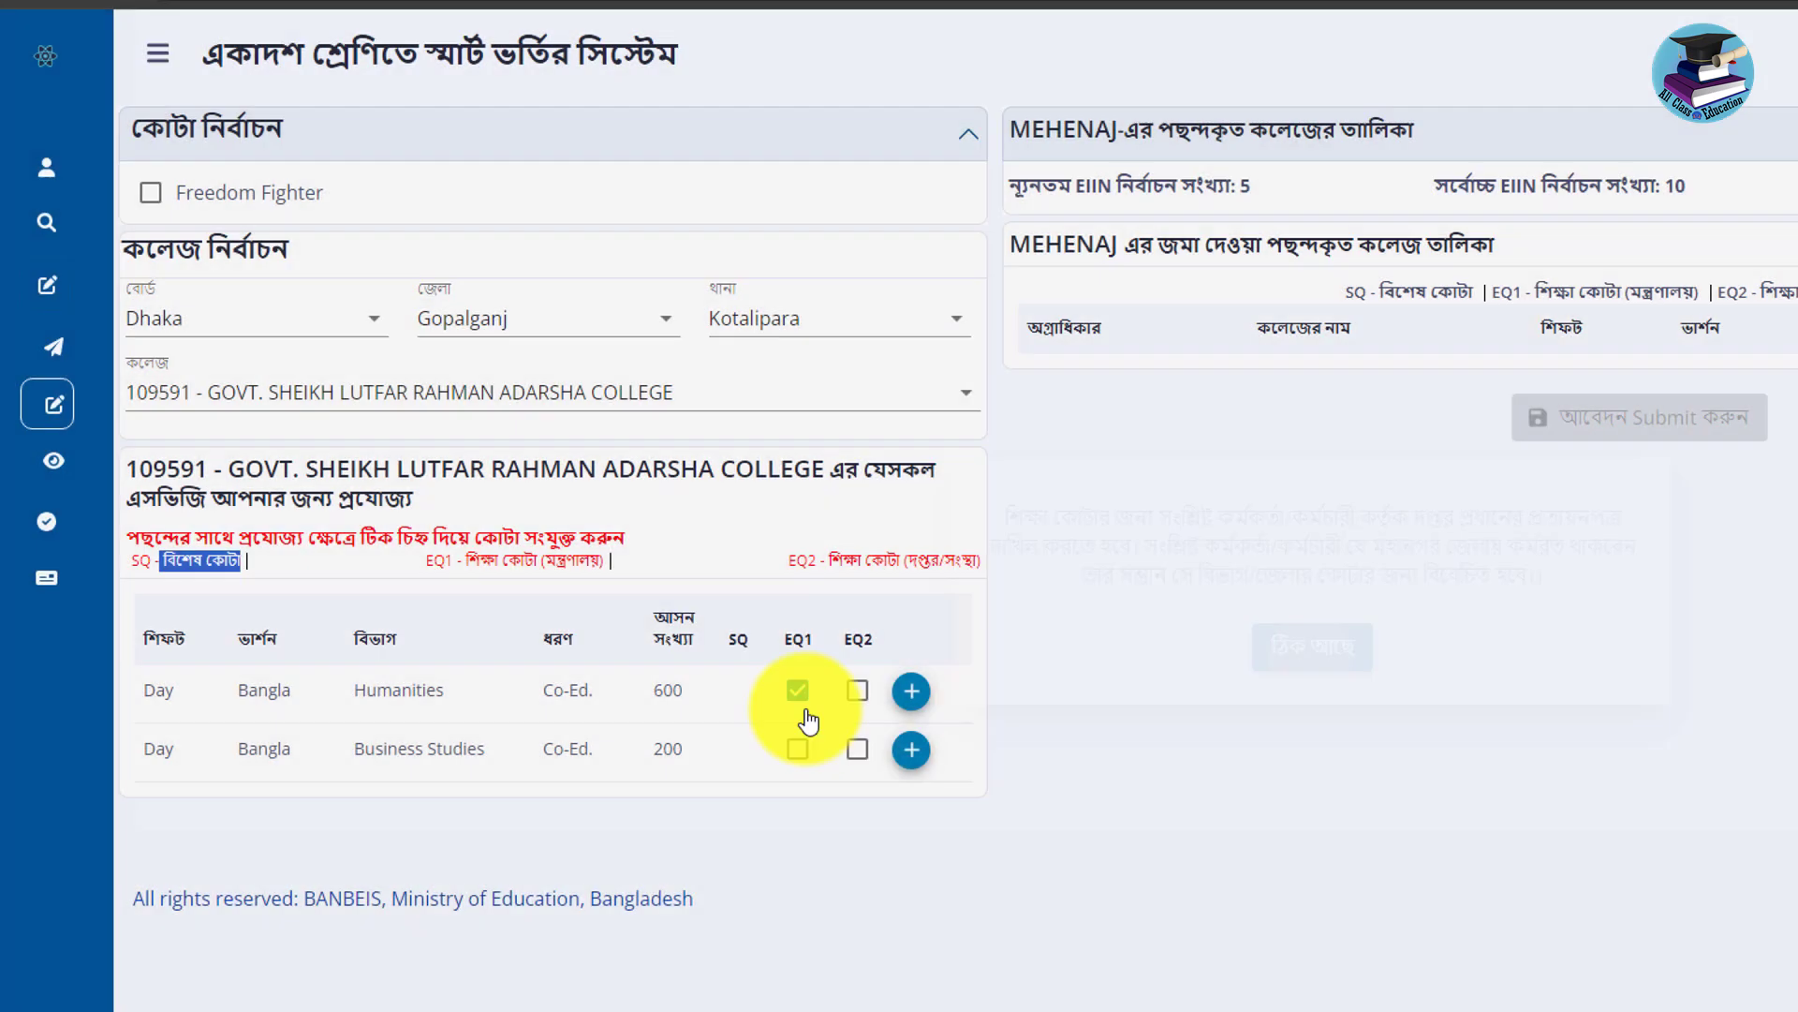
left_click(798, 693)
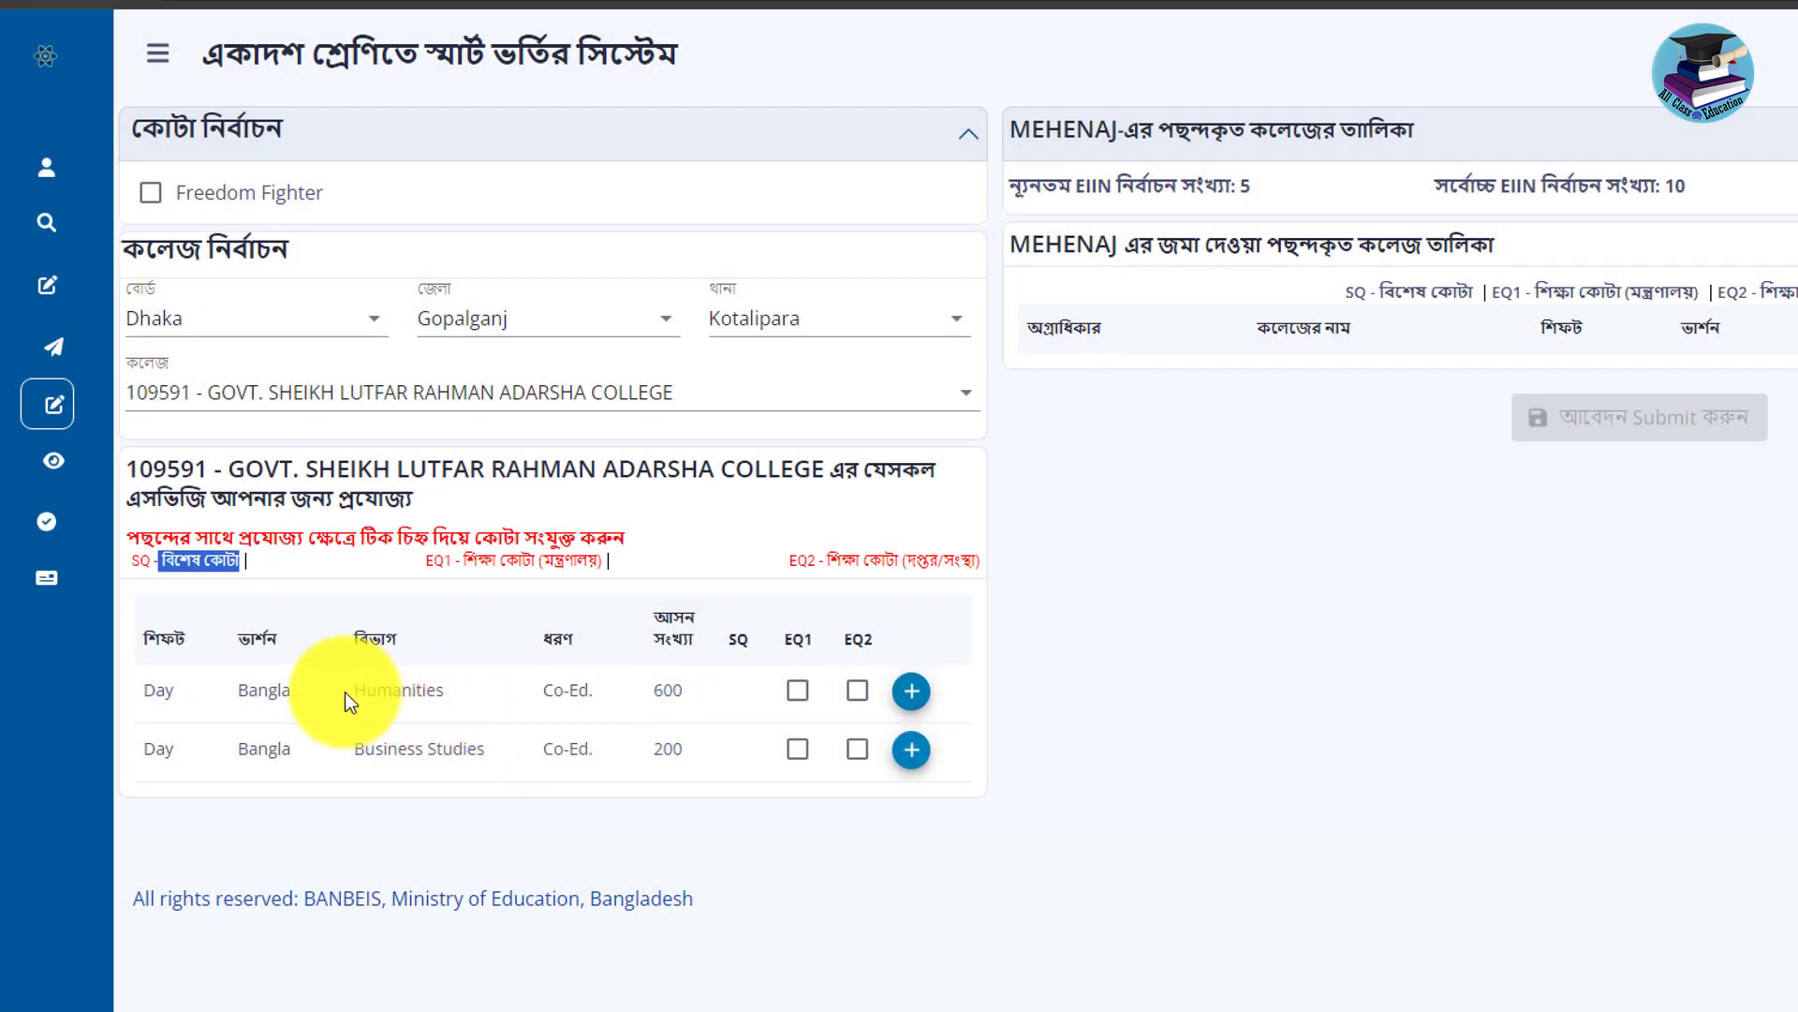
Review the Humanities and Business Studies group rows and their seat counts.
left_click_drag(345, 693, 448, 699)
left_click_drag(503, 755, 353, 750)
left_click_drag(747, 750, 657, 761)
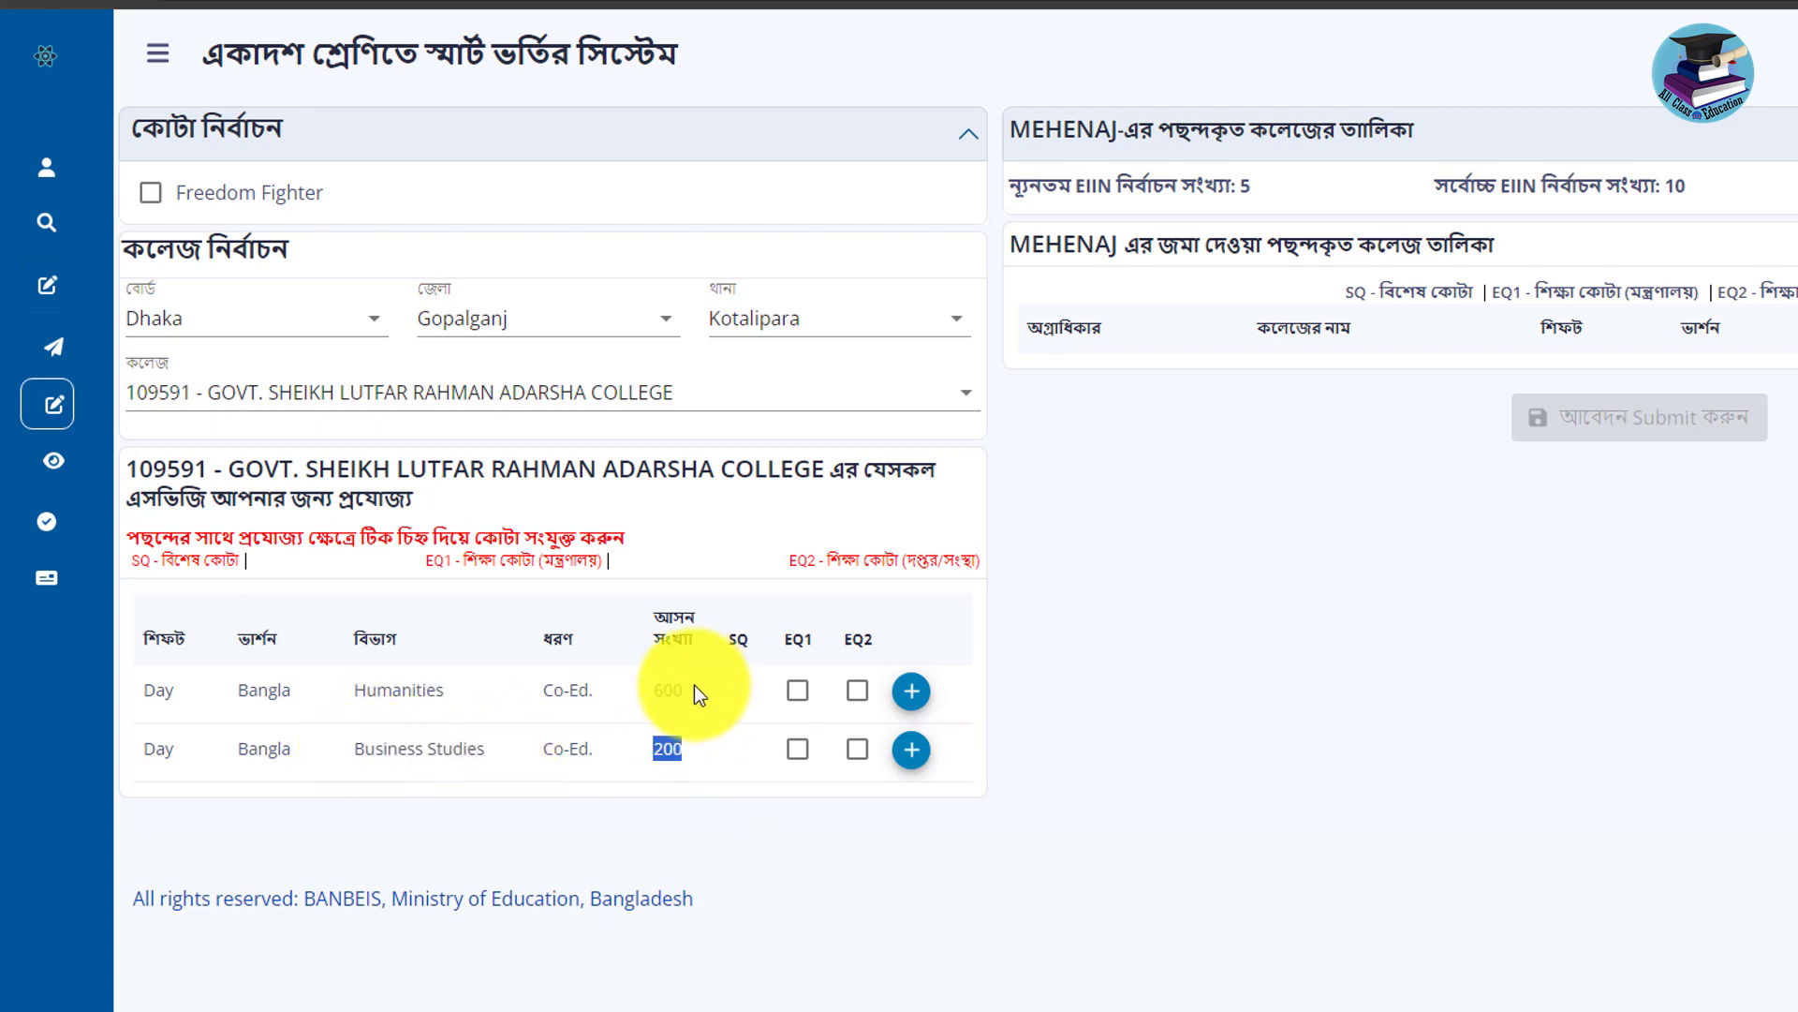
left_click_drag(694, 684, 662, 696)
left_click_drag(455, 696, 834, 665)
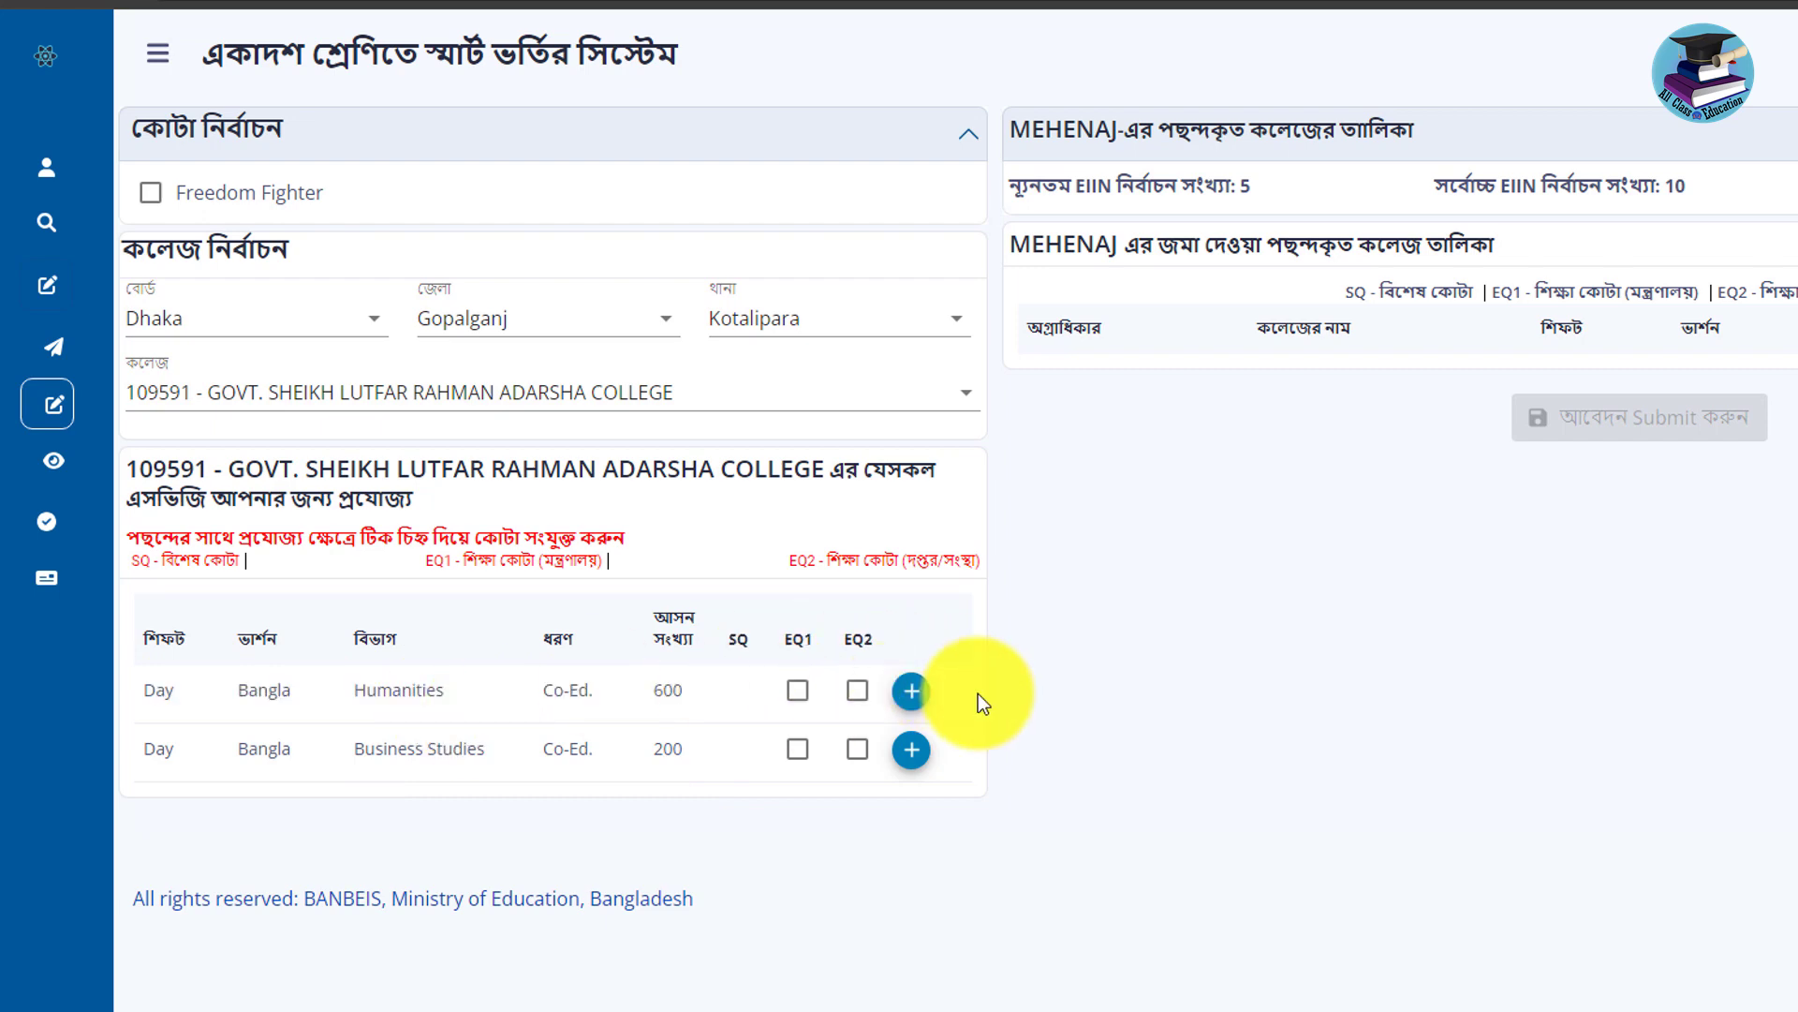
Add Humanities choices, including SHEIKH HASINA ADARSHA GOVT. MAHABIDYALAYA as 2nd and RAMSHIL COLLEGE as 3rd.
left_click(910, 693)
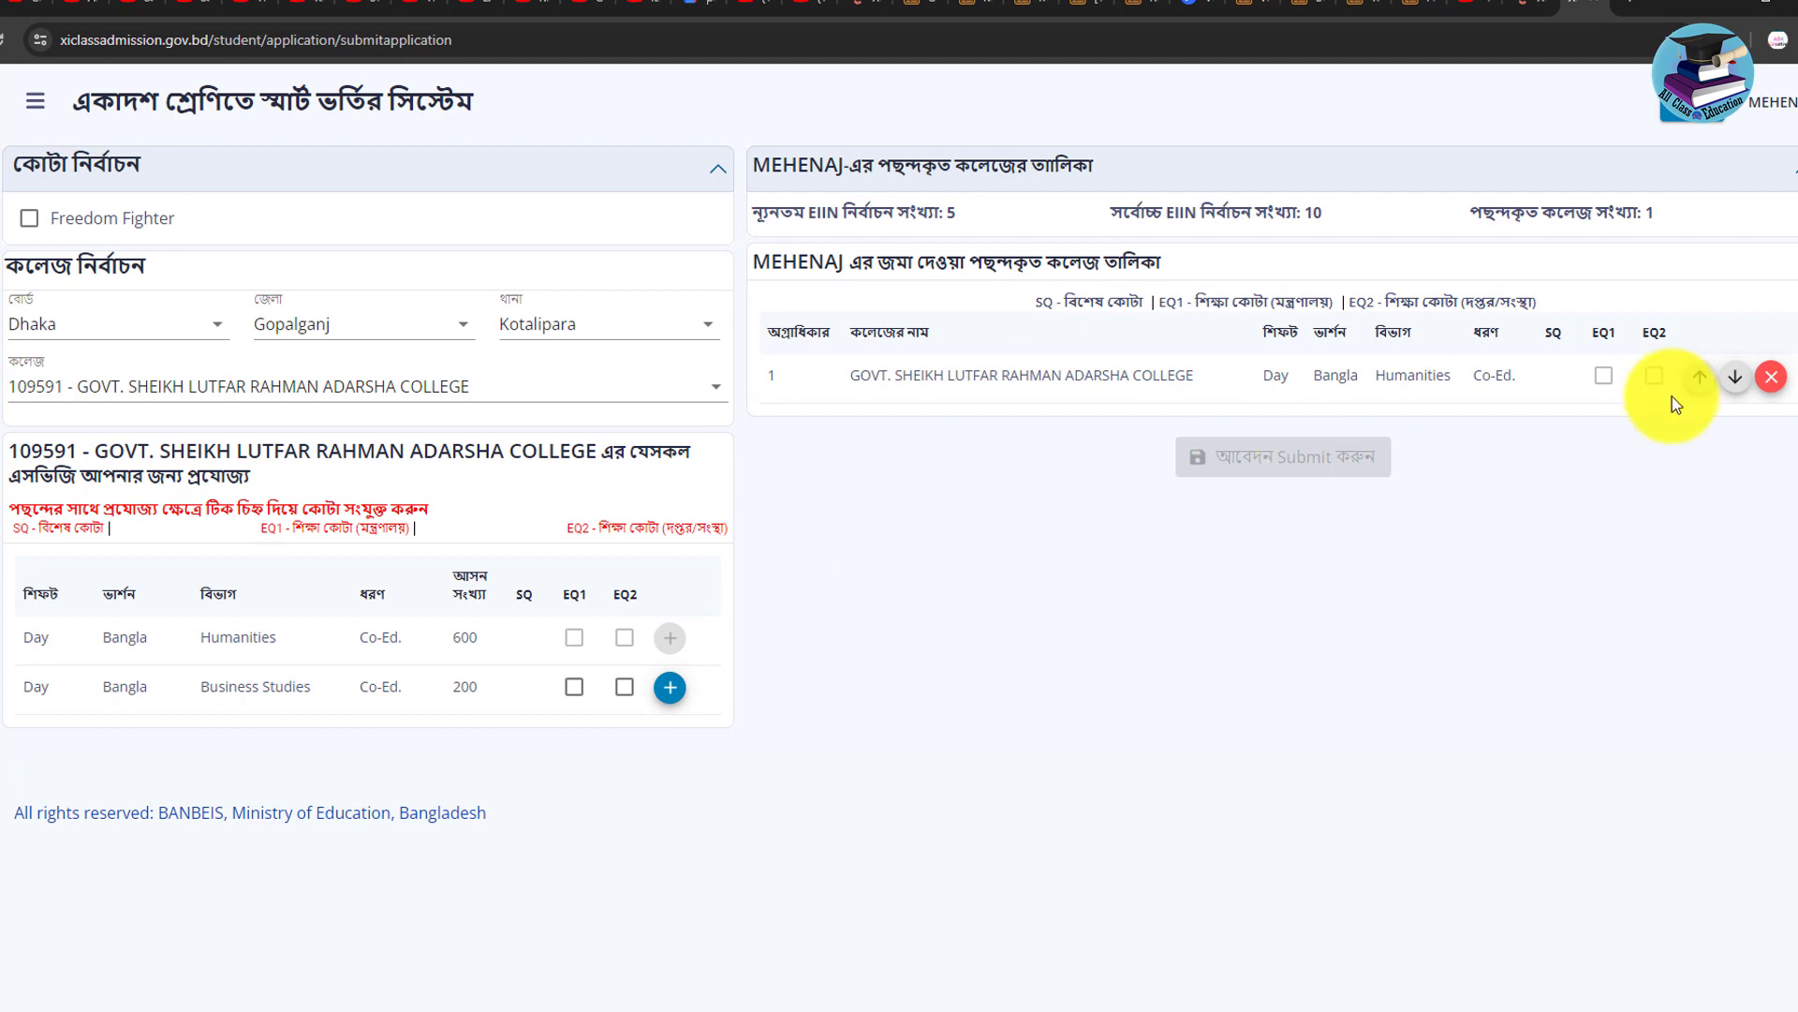
left_click(93, 386)
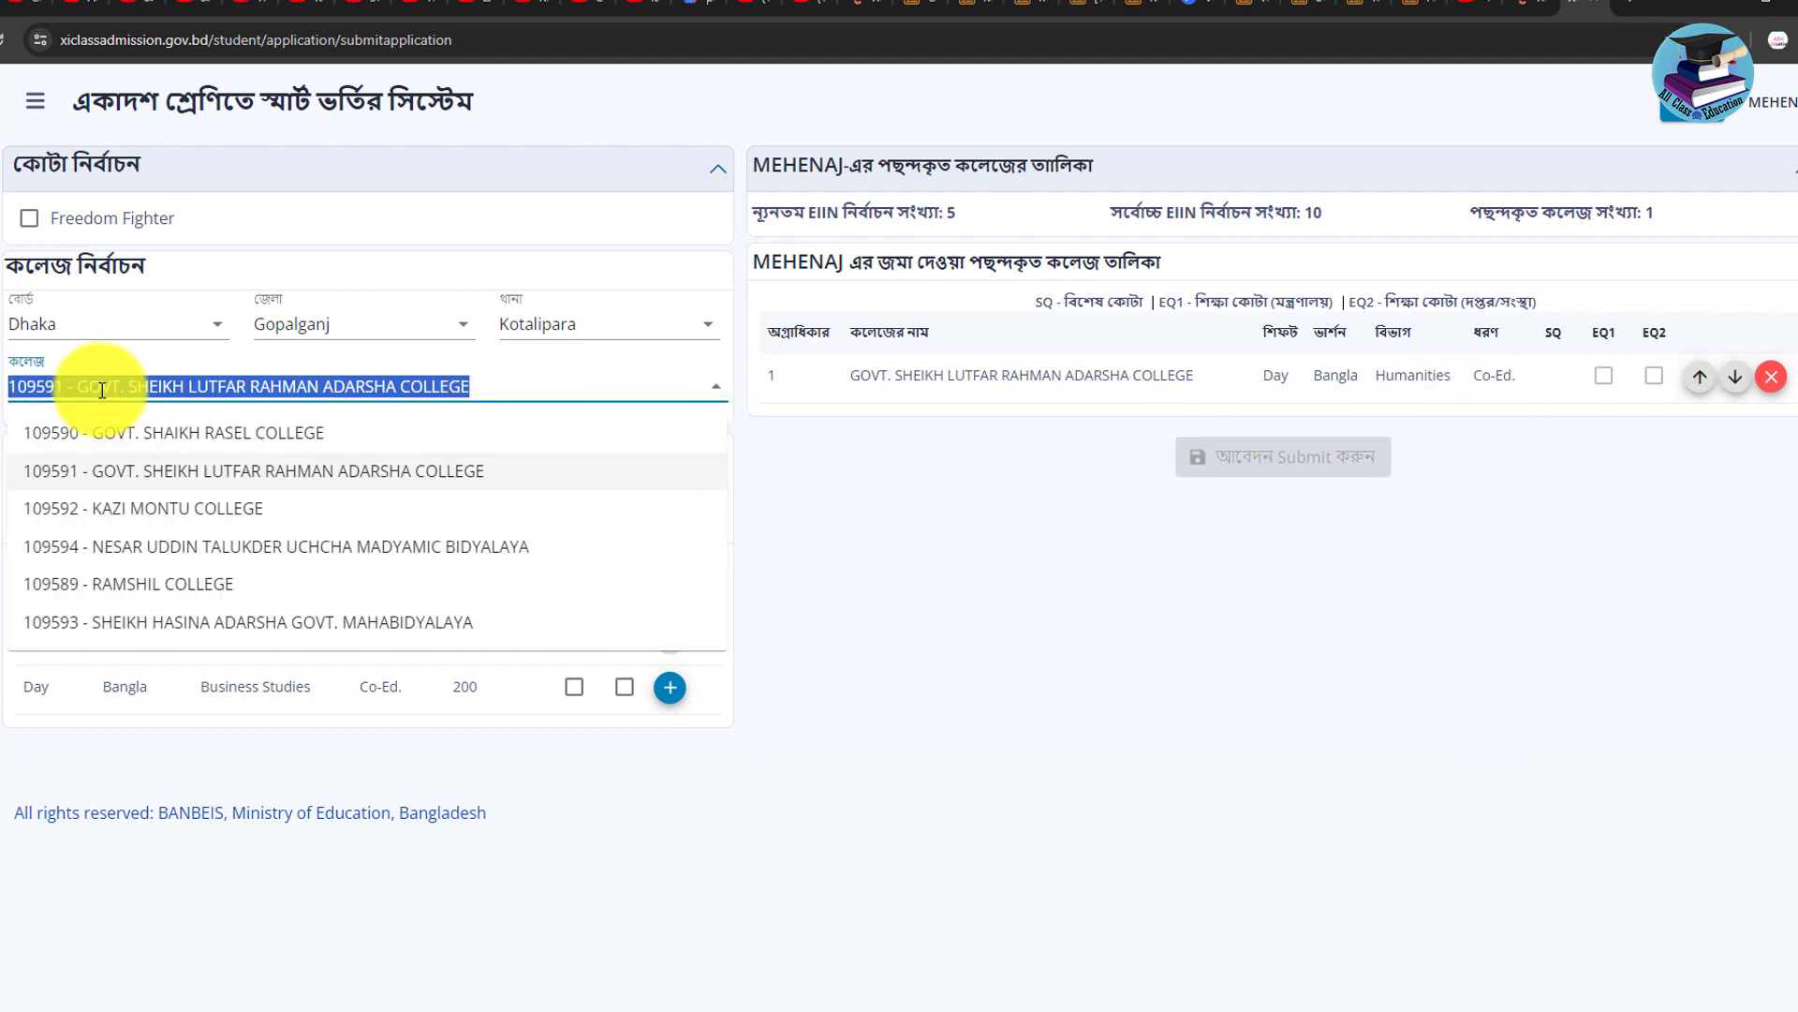
left_click(140, 622)
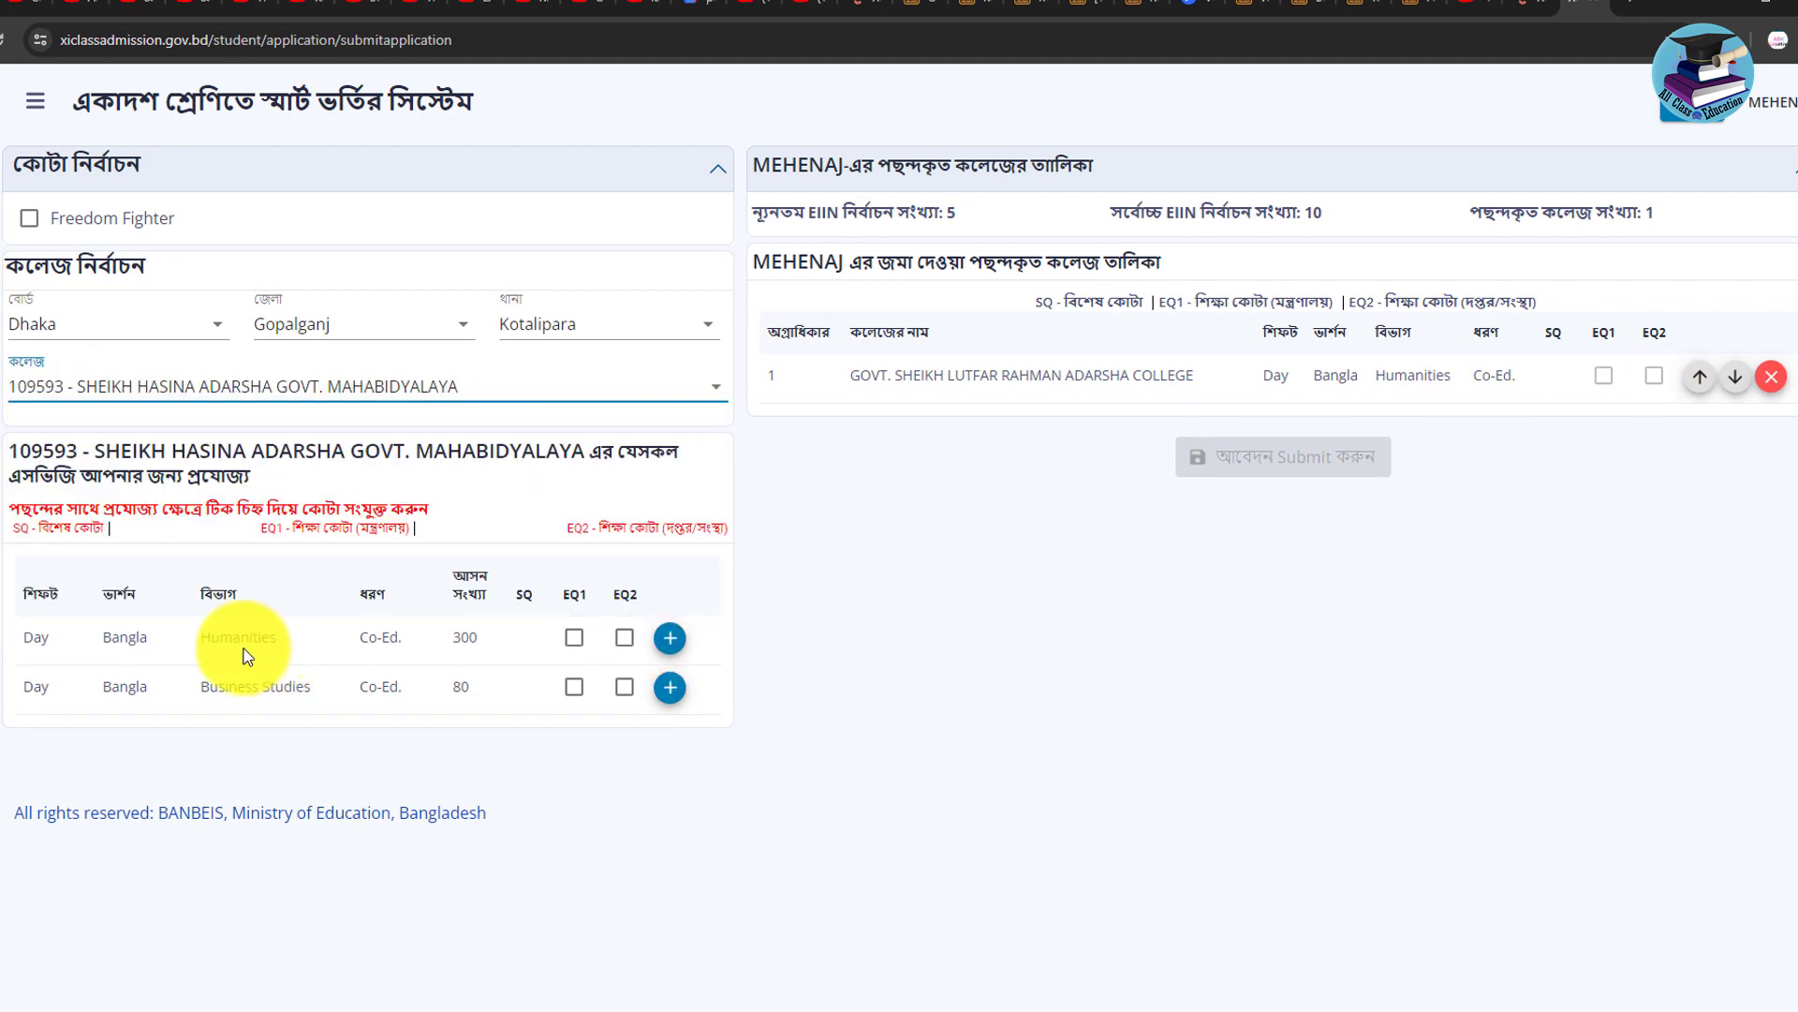
left_click(672, 647)
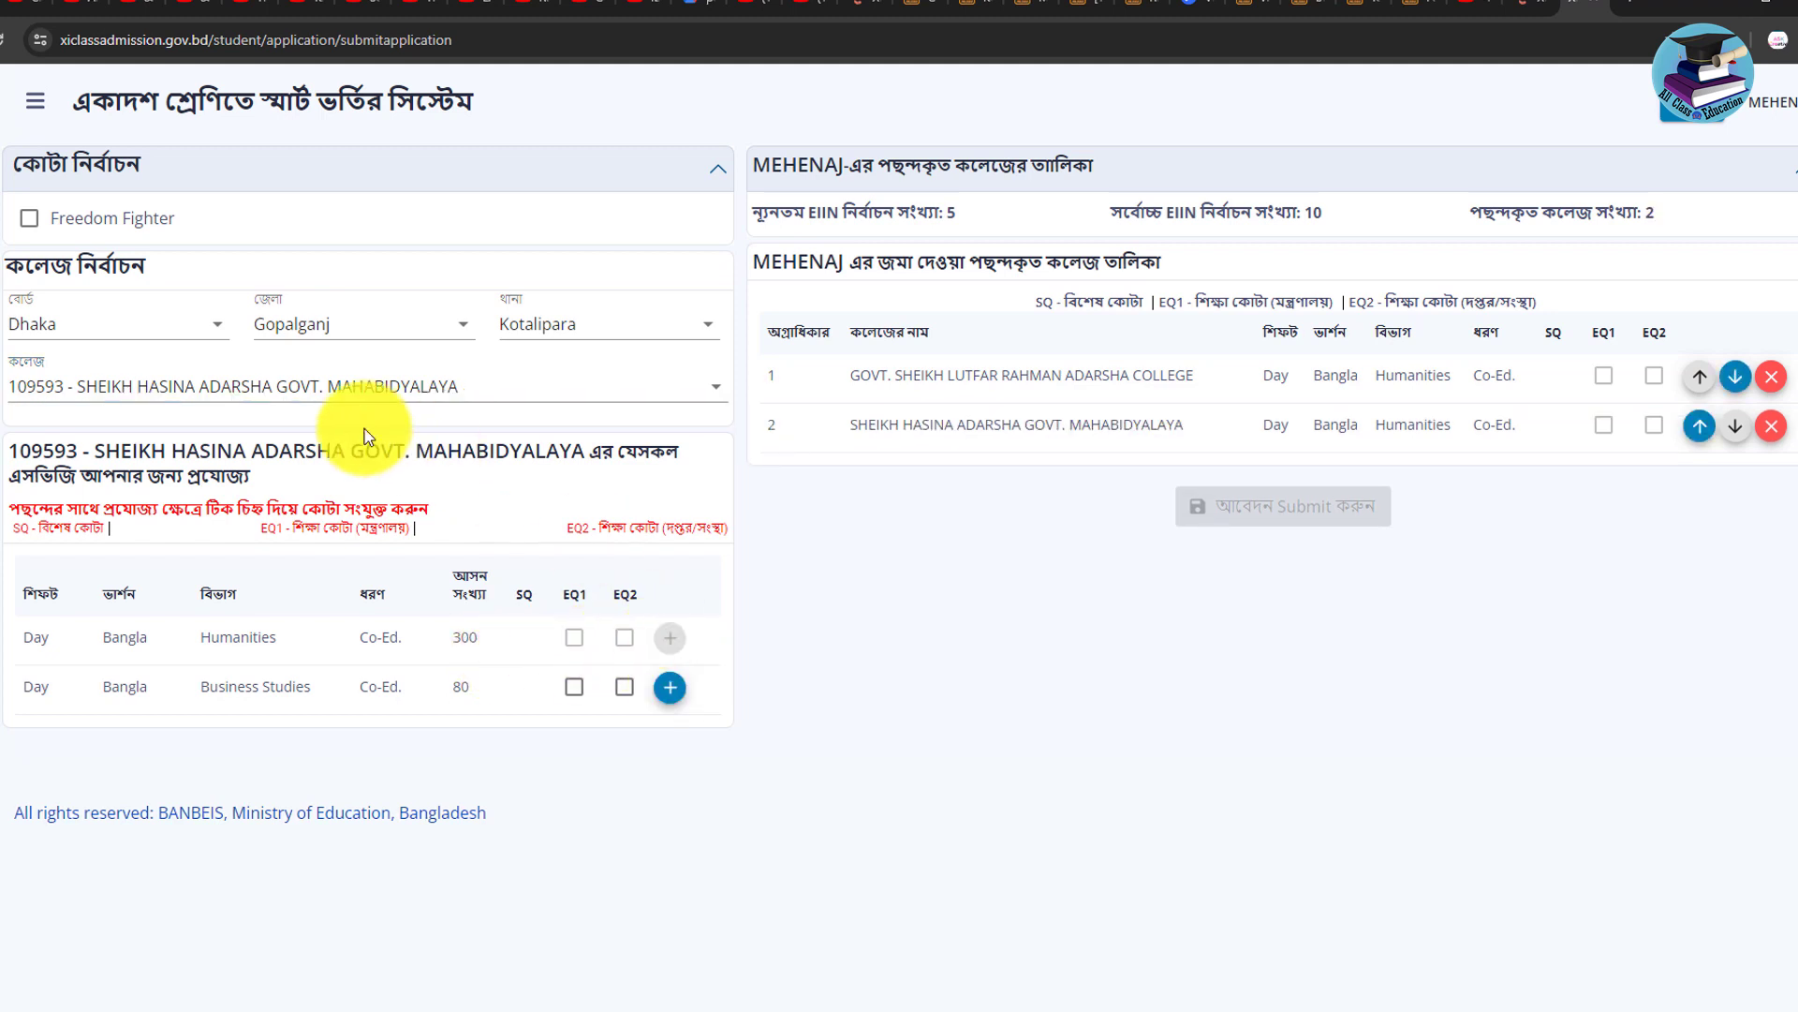
left_click(155, 390)
left_click(164, 584)
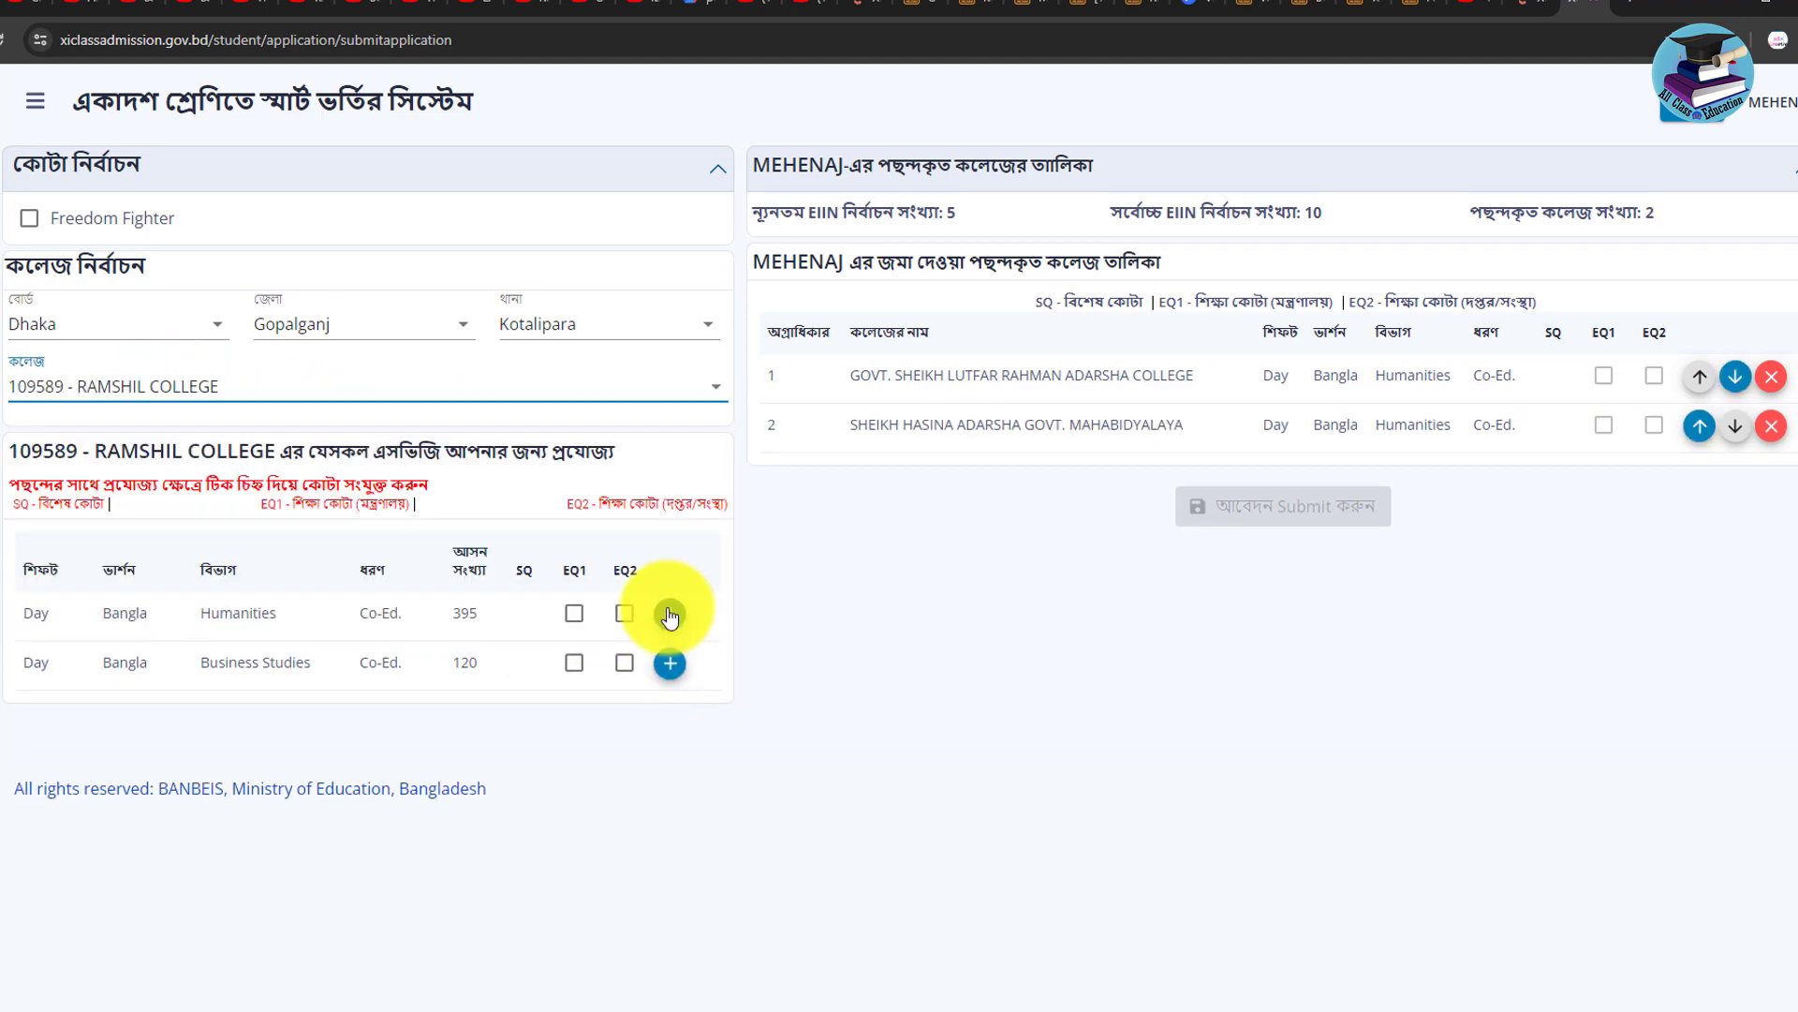
left_click(670, 615)
Add GOVT. SHAIKH RASEL COLLEGE Humanities as the fifth choice and review rows 1–5.
left_click(150, 385)
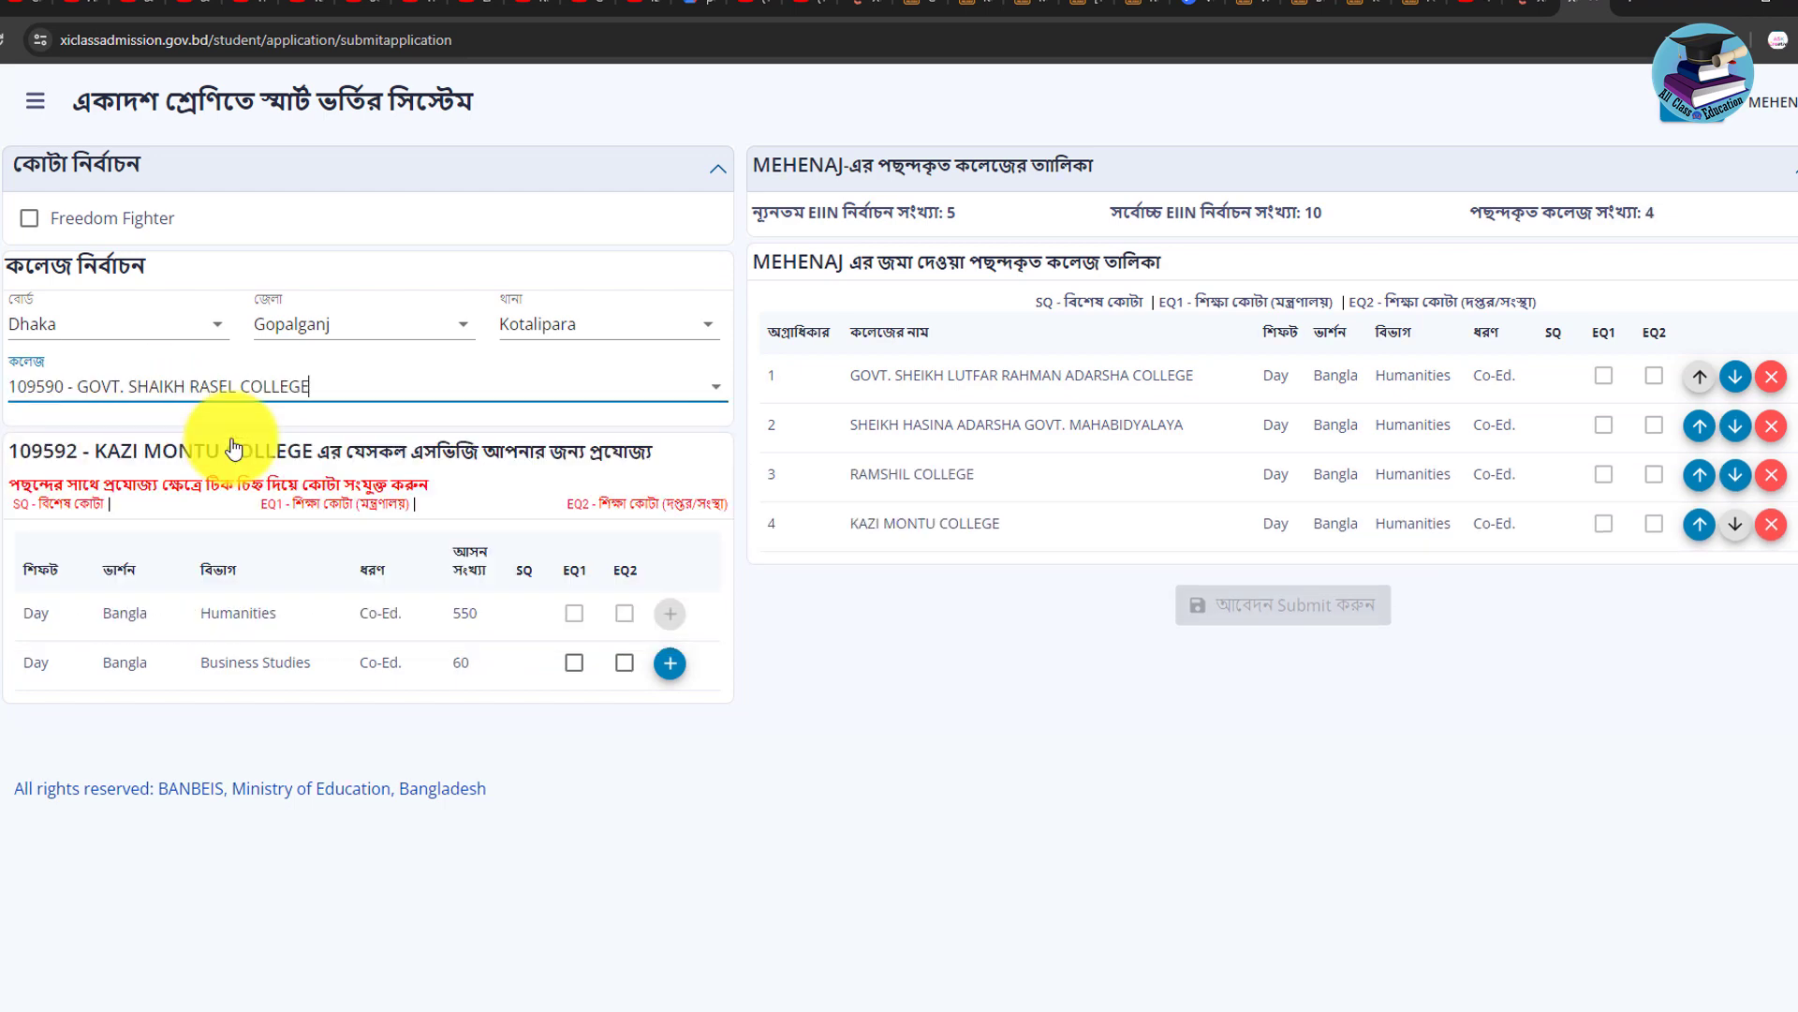
left_click(670, 638)
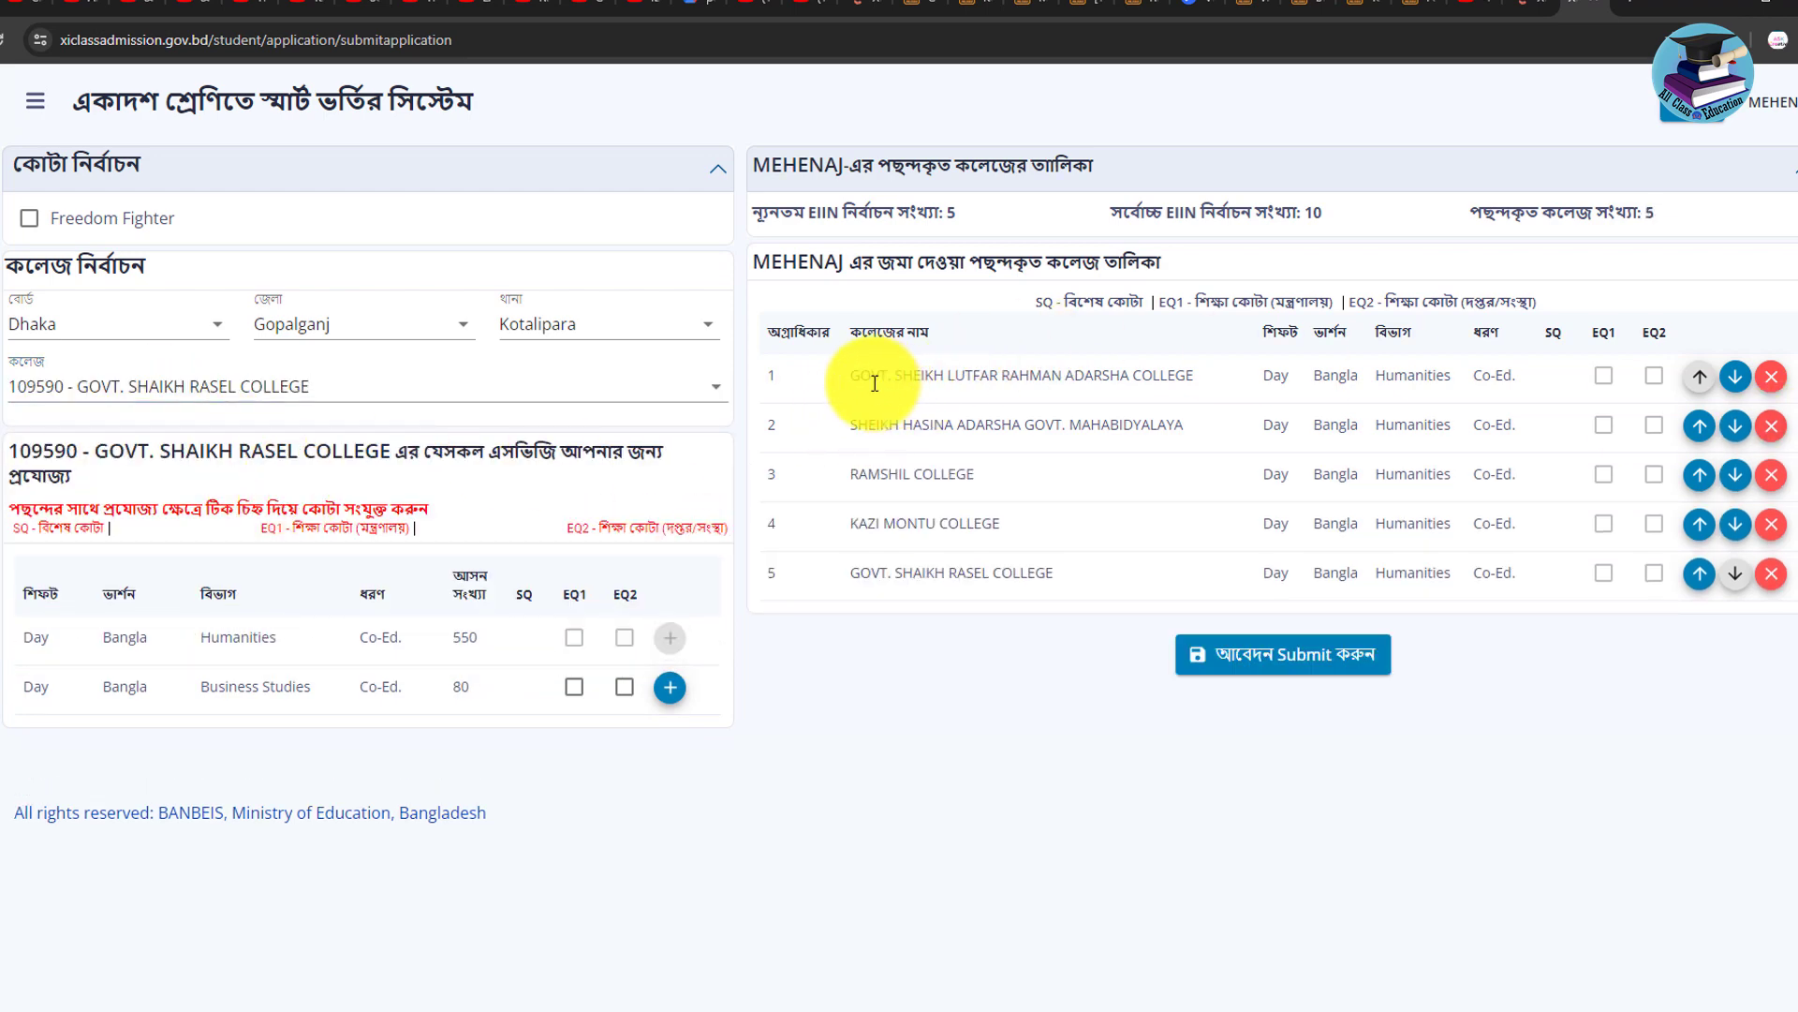
left_click_drag(858, 375, 1082, 588)
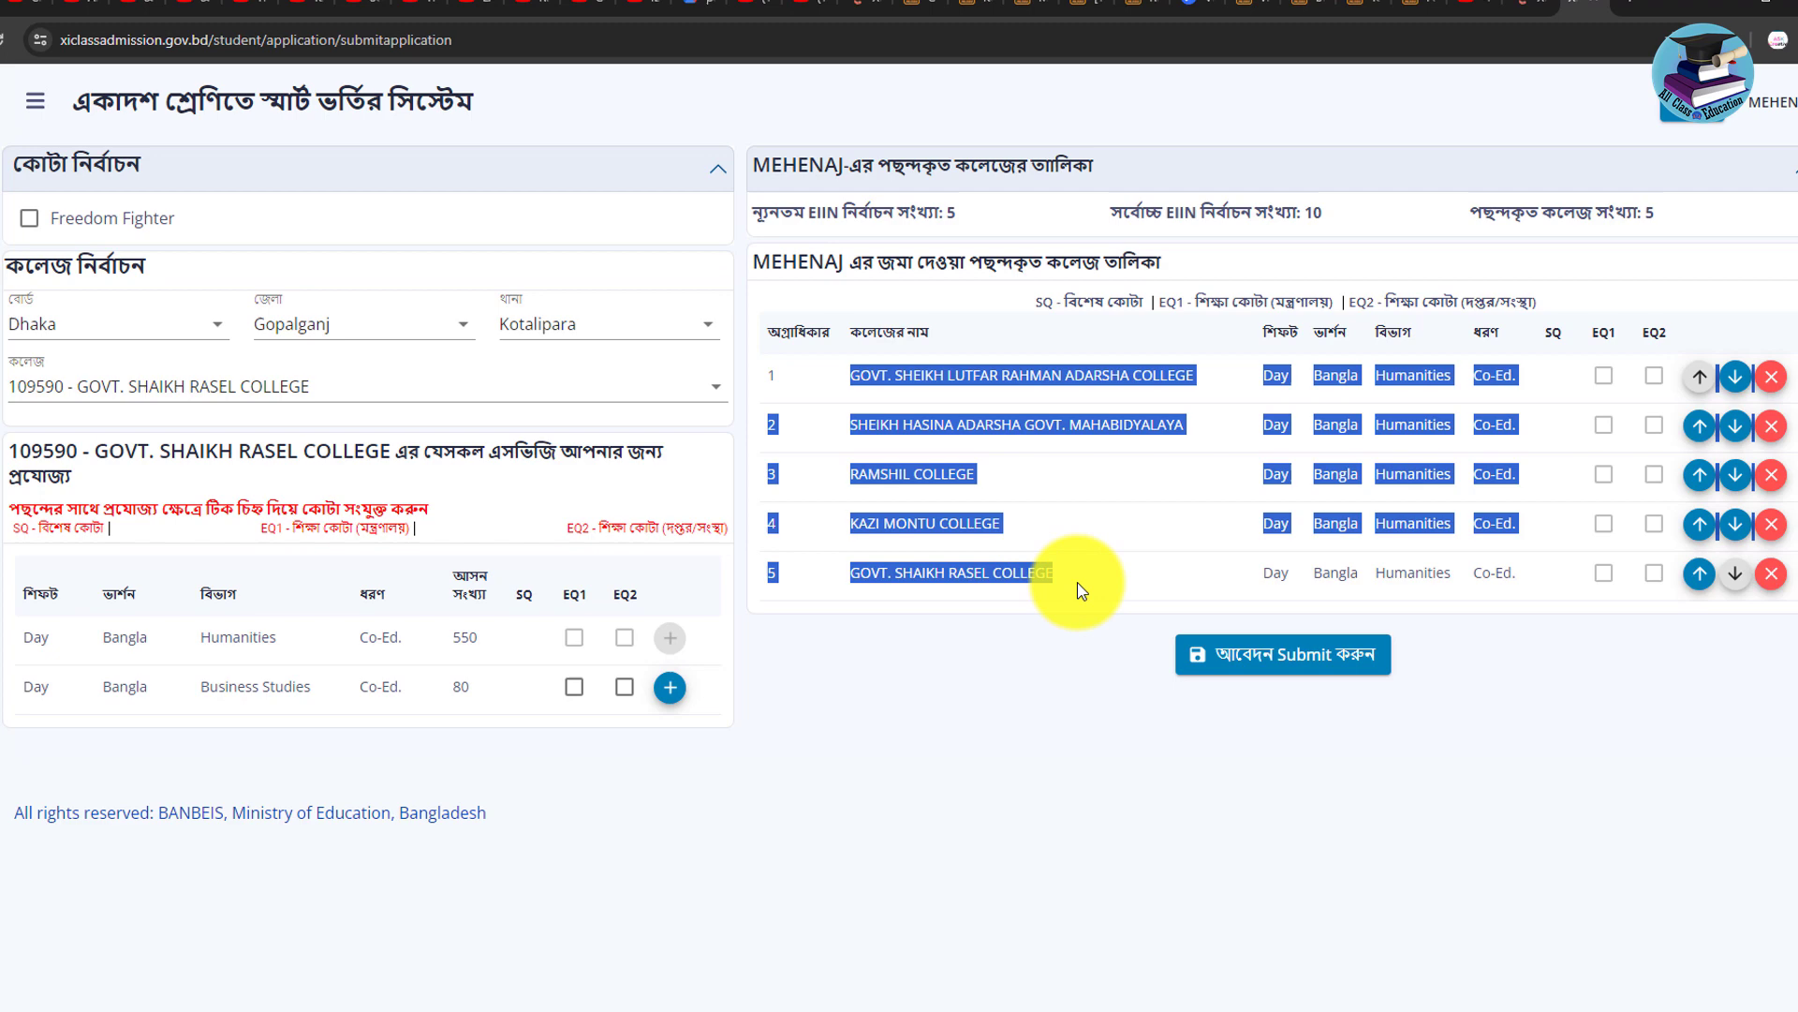
left_click(1025, 693)
left_click_drag(850, 376, 1441, 573)
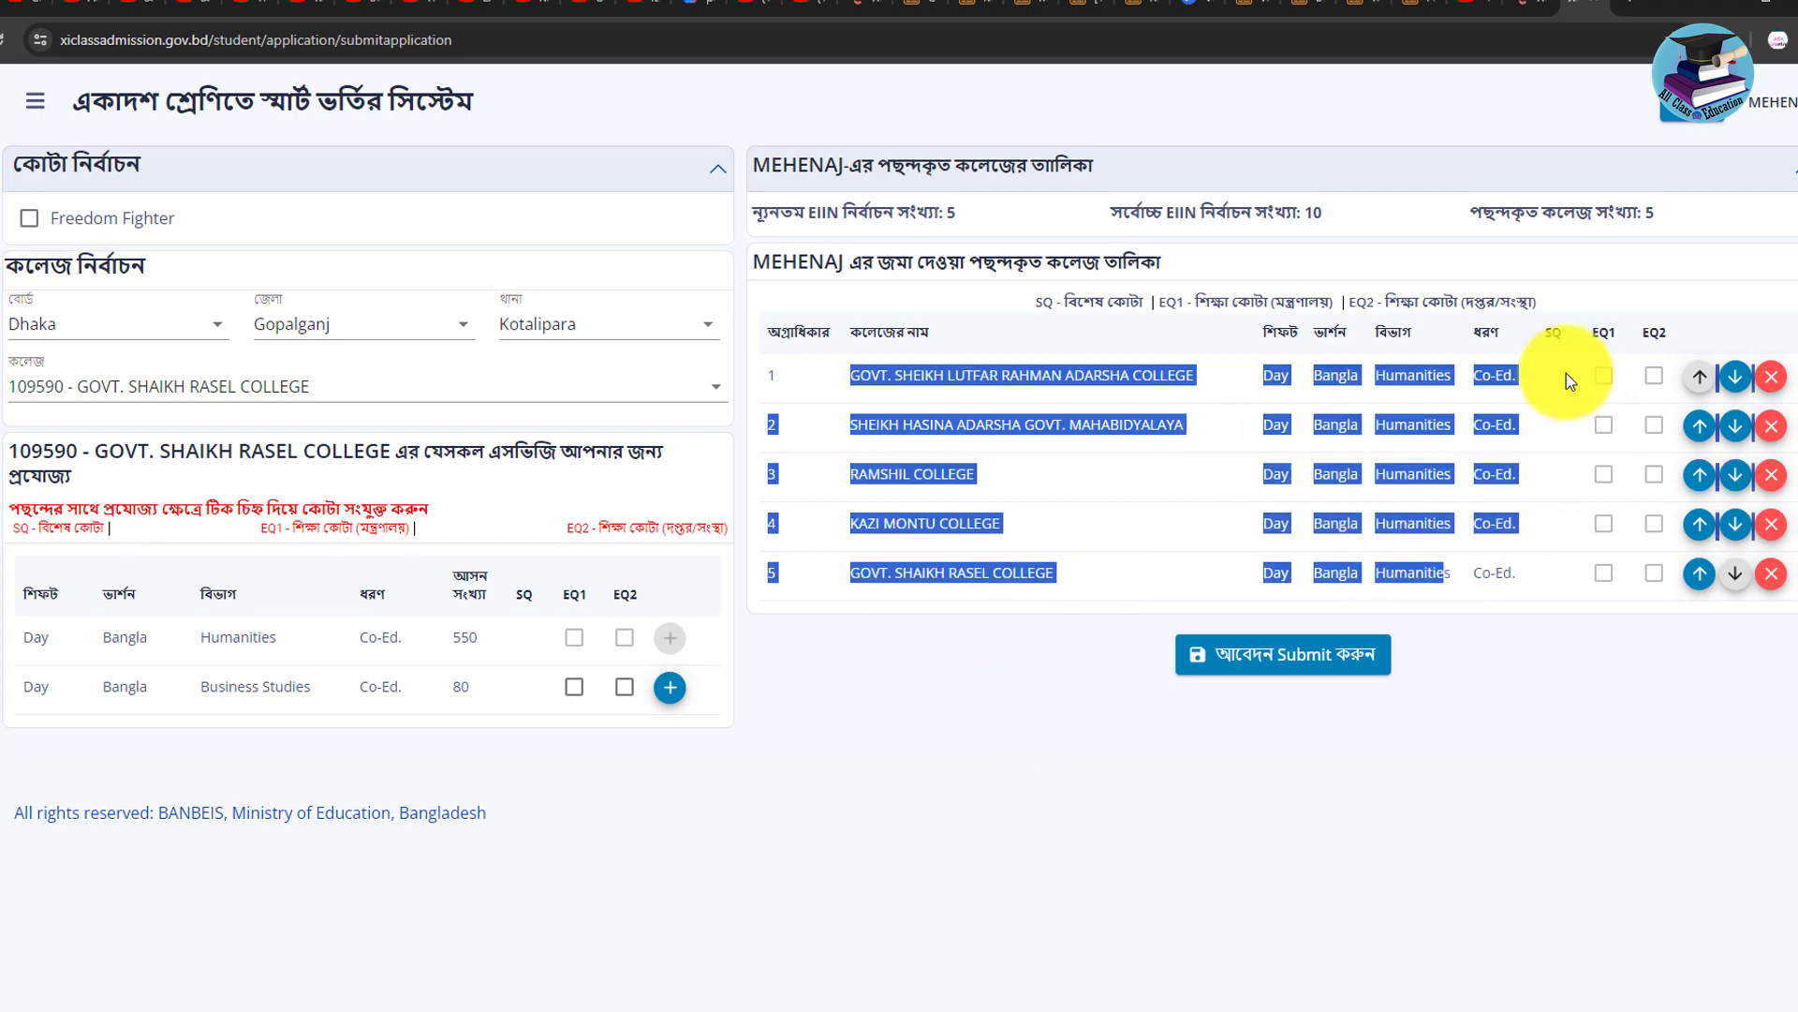
left_click(1104, 582)
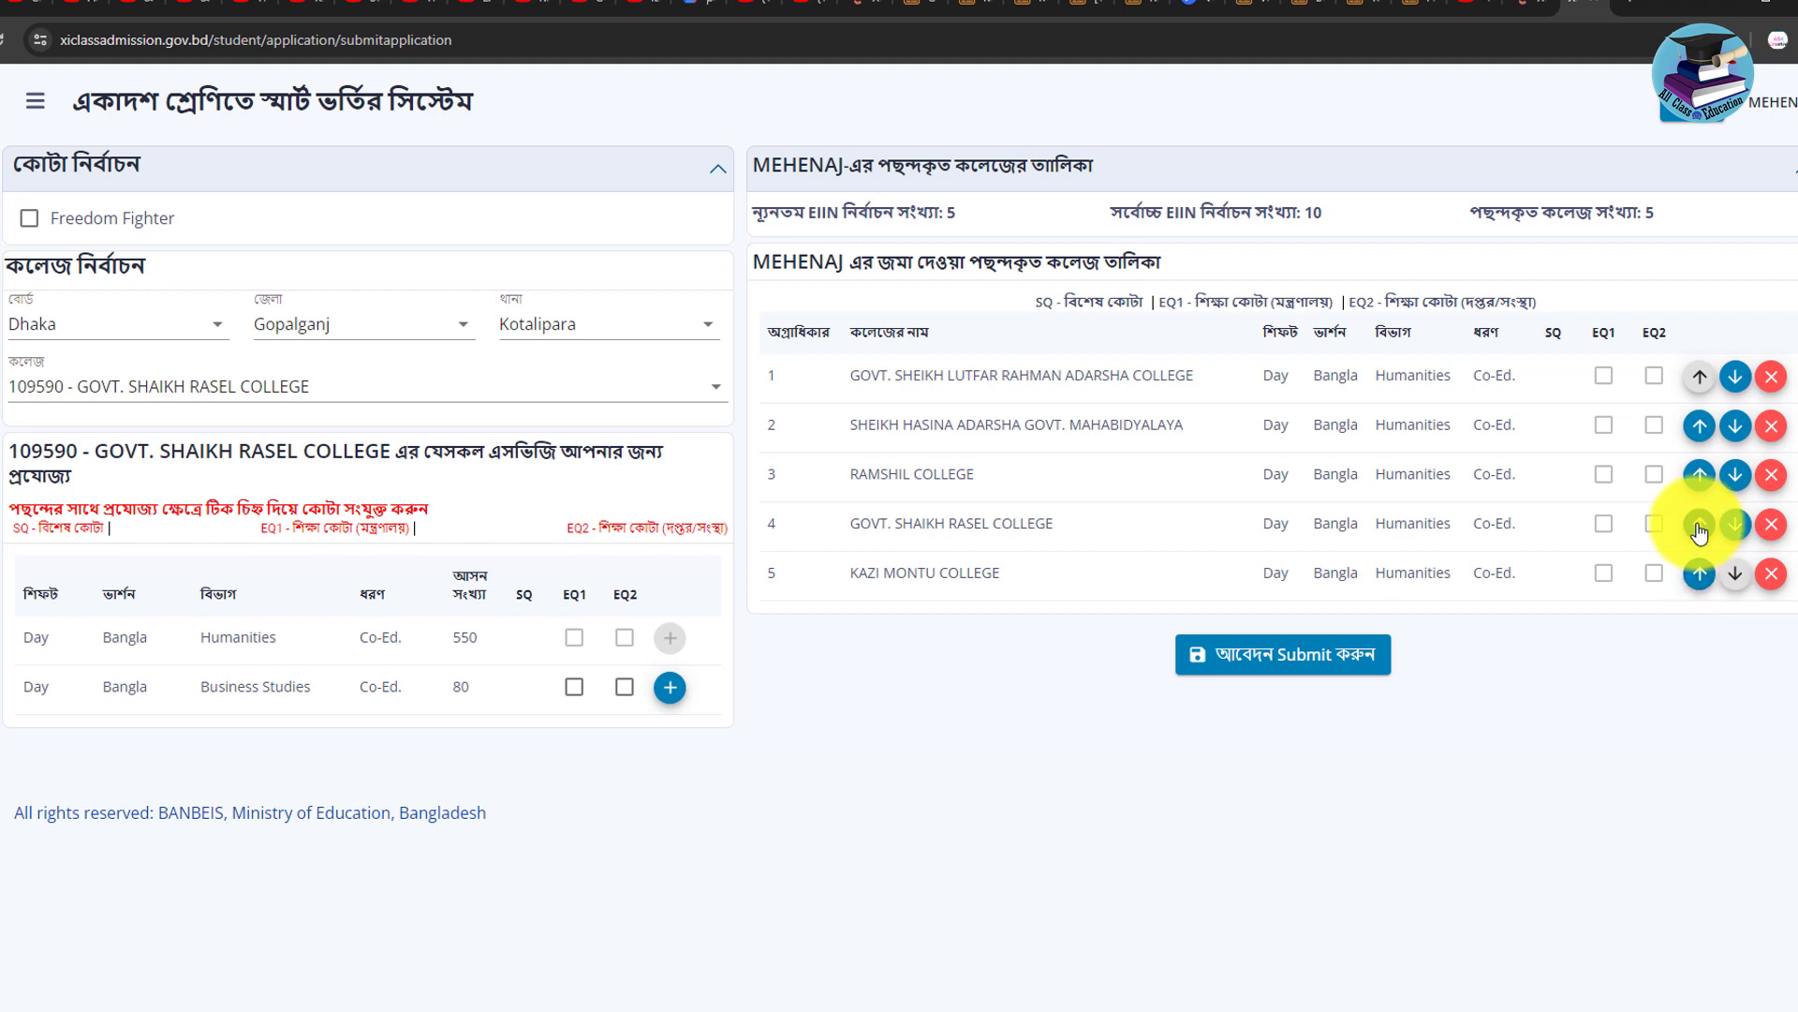
left_click(1700, 525)
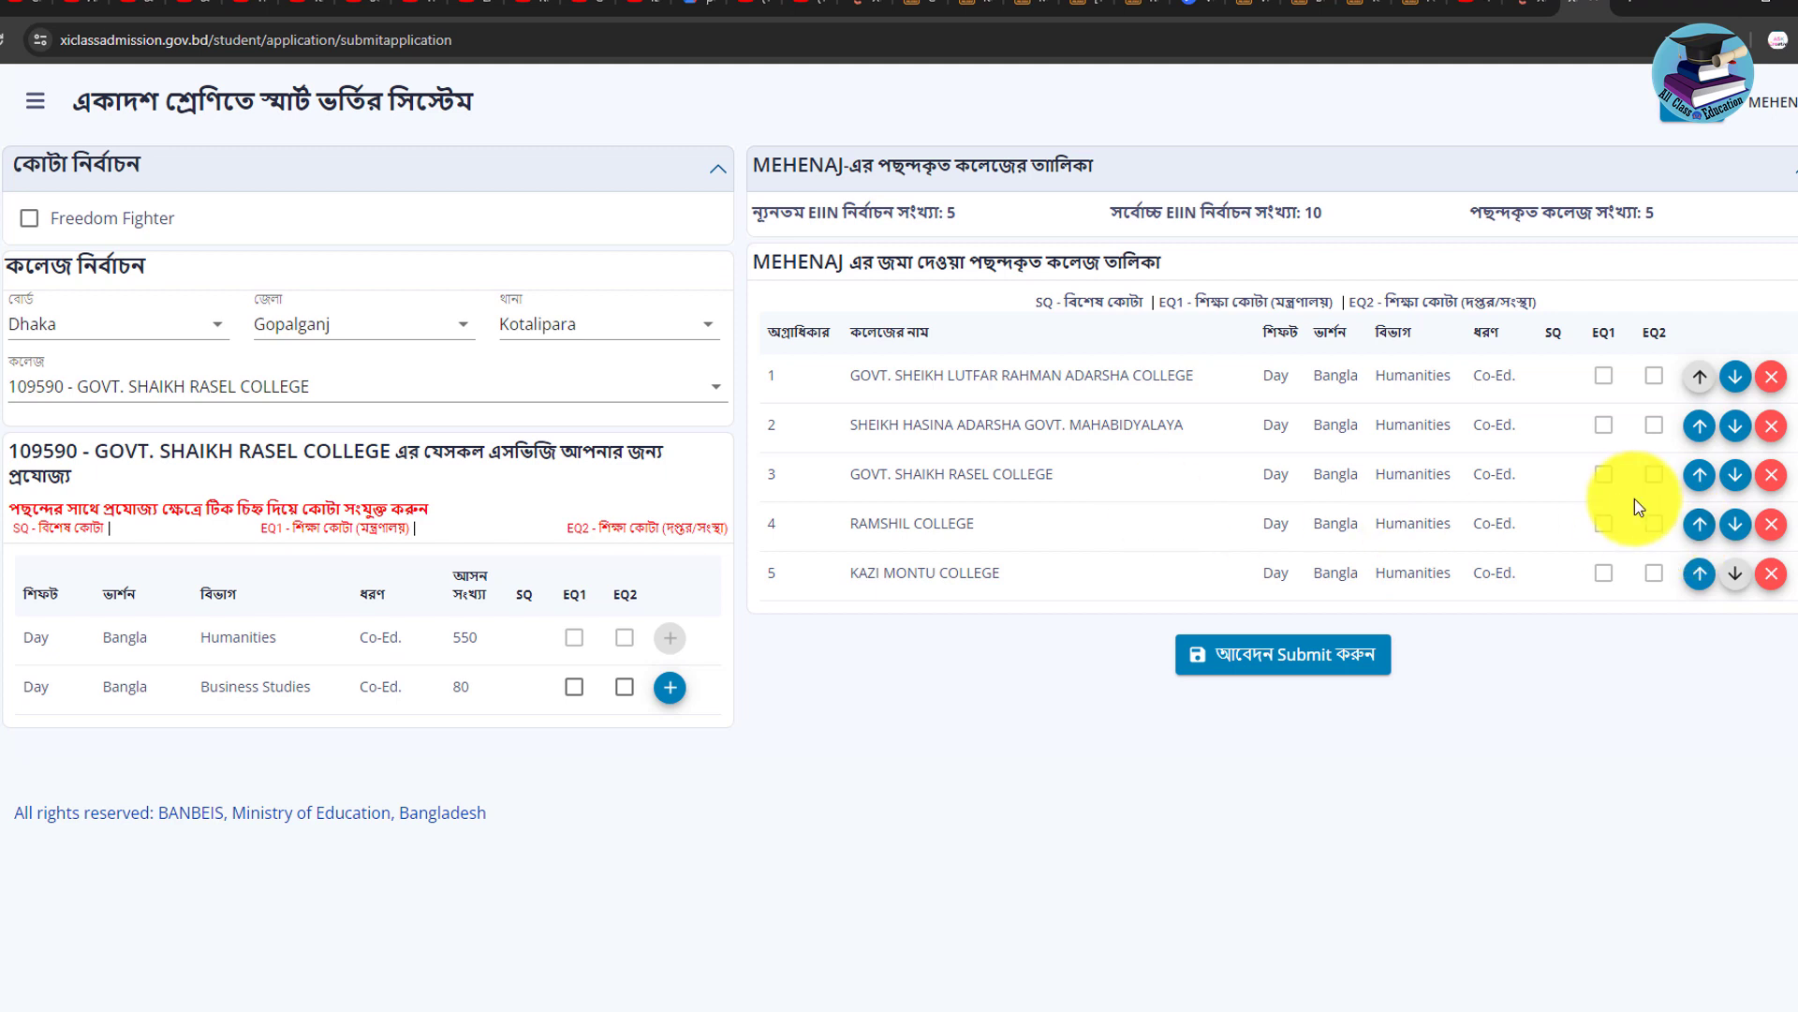
left_click(1735, 485)
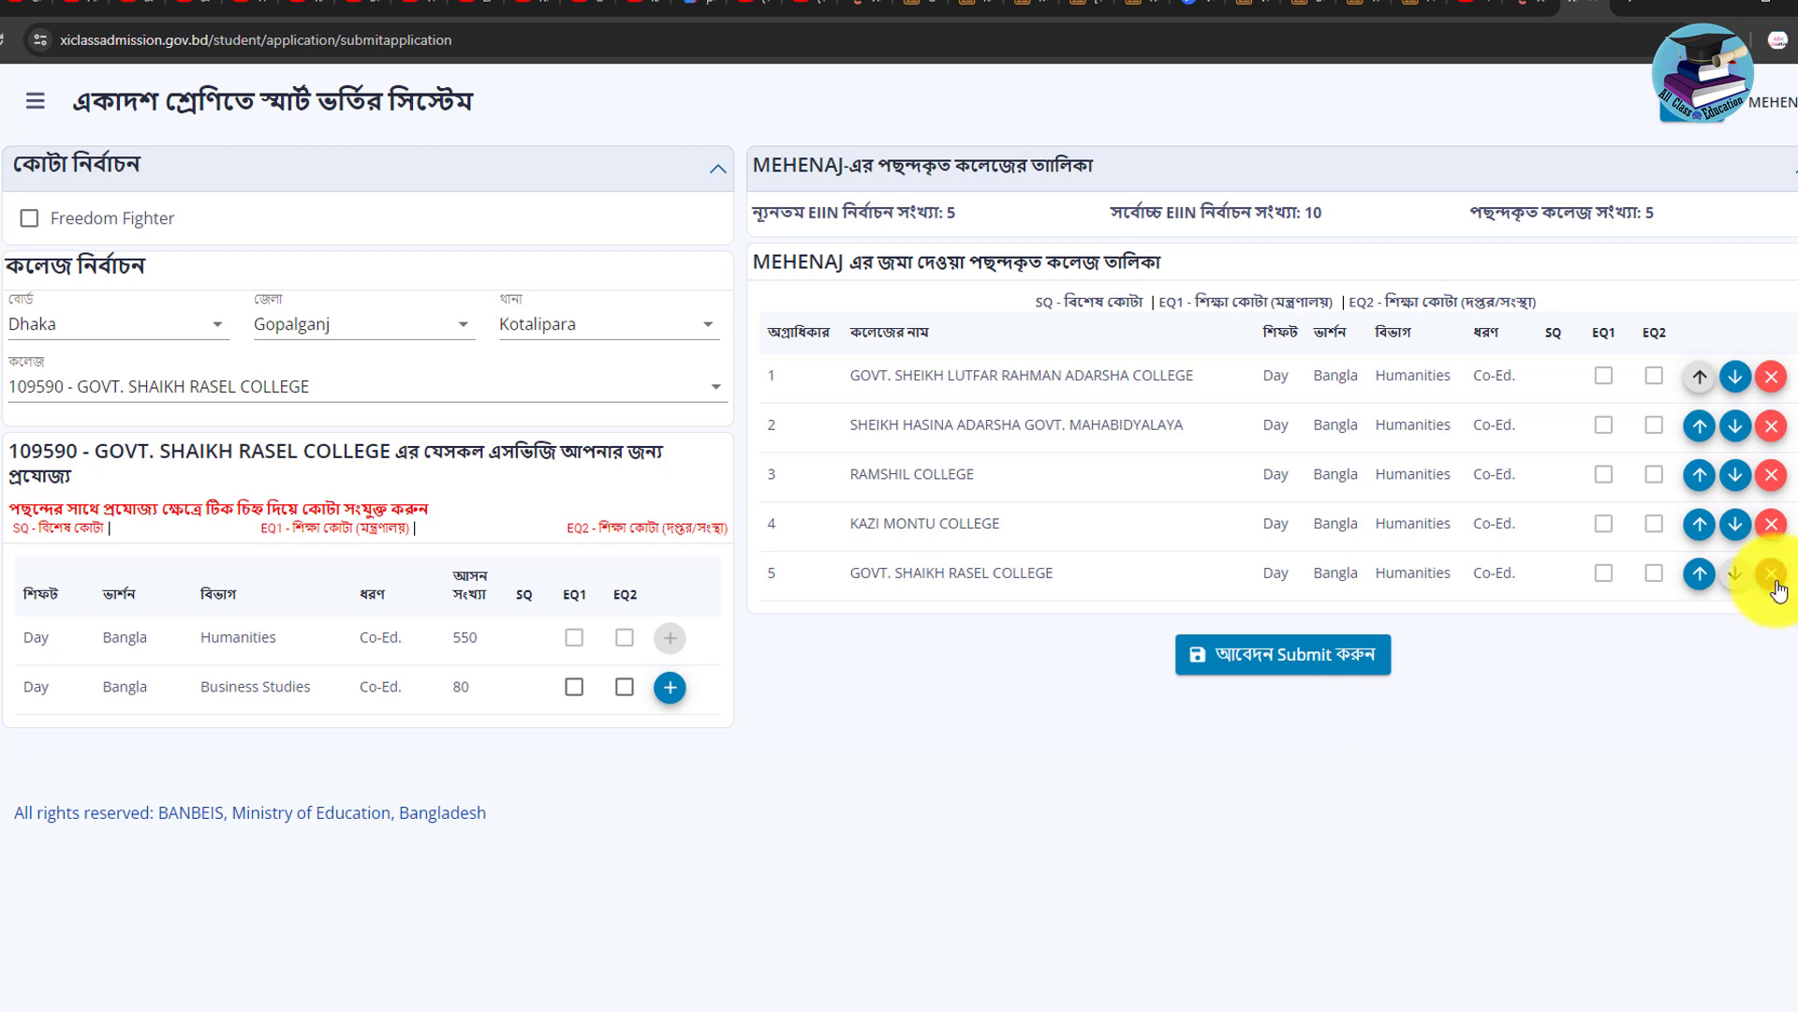
left_click(1771, 575)
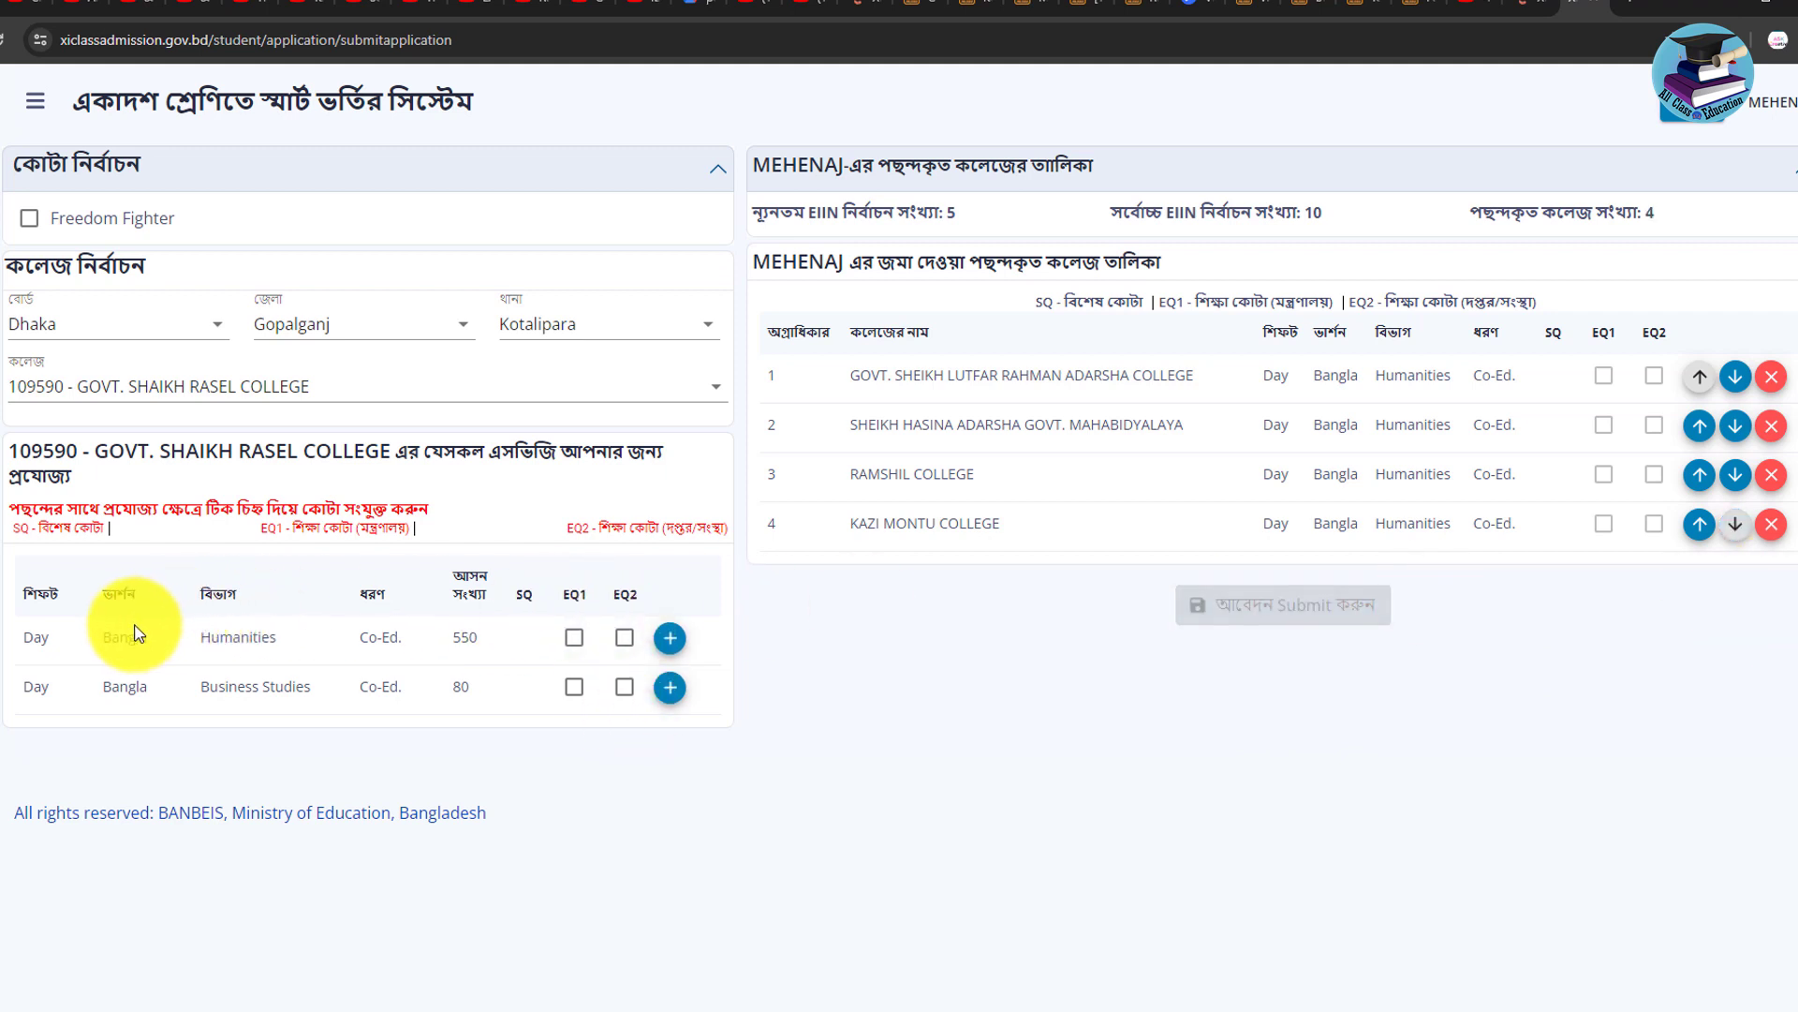
left_click(668, 640)
left_click_drag(830, 372, 1585, 755)
left_click(1593, 740)
left_click_drag(1630, 651, 1622, 375)
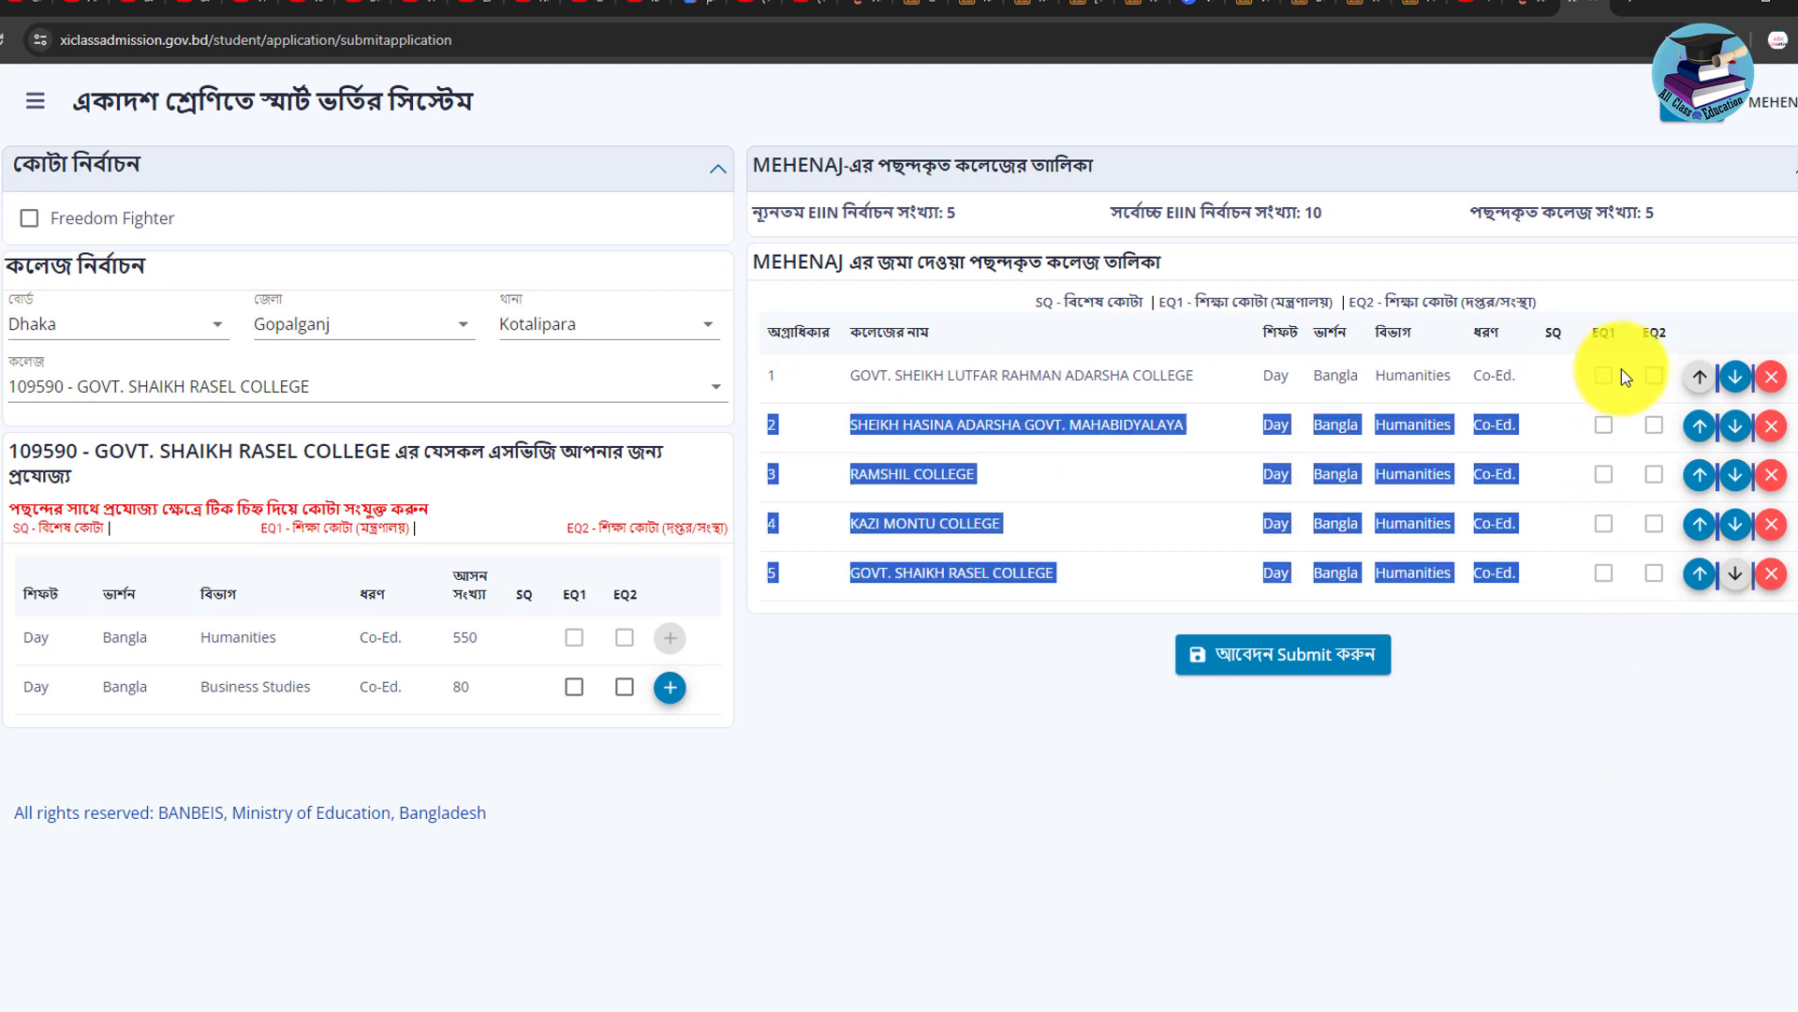
left_click(1345, 421)
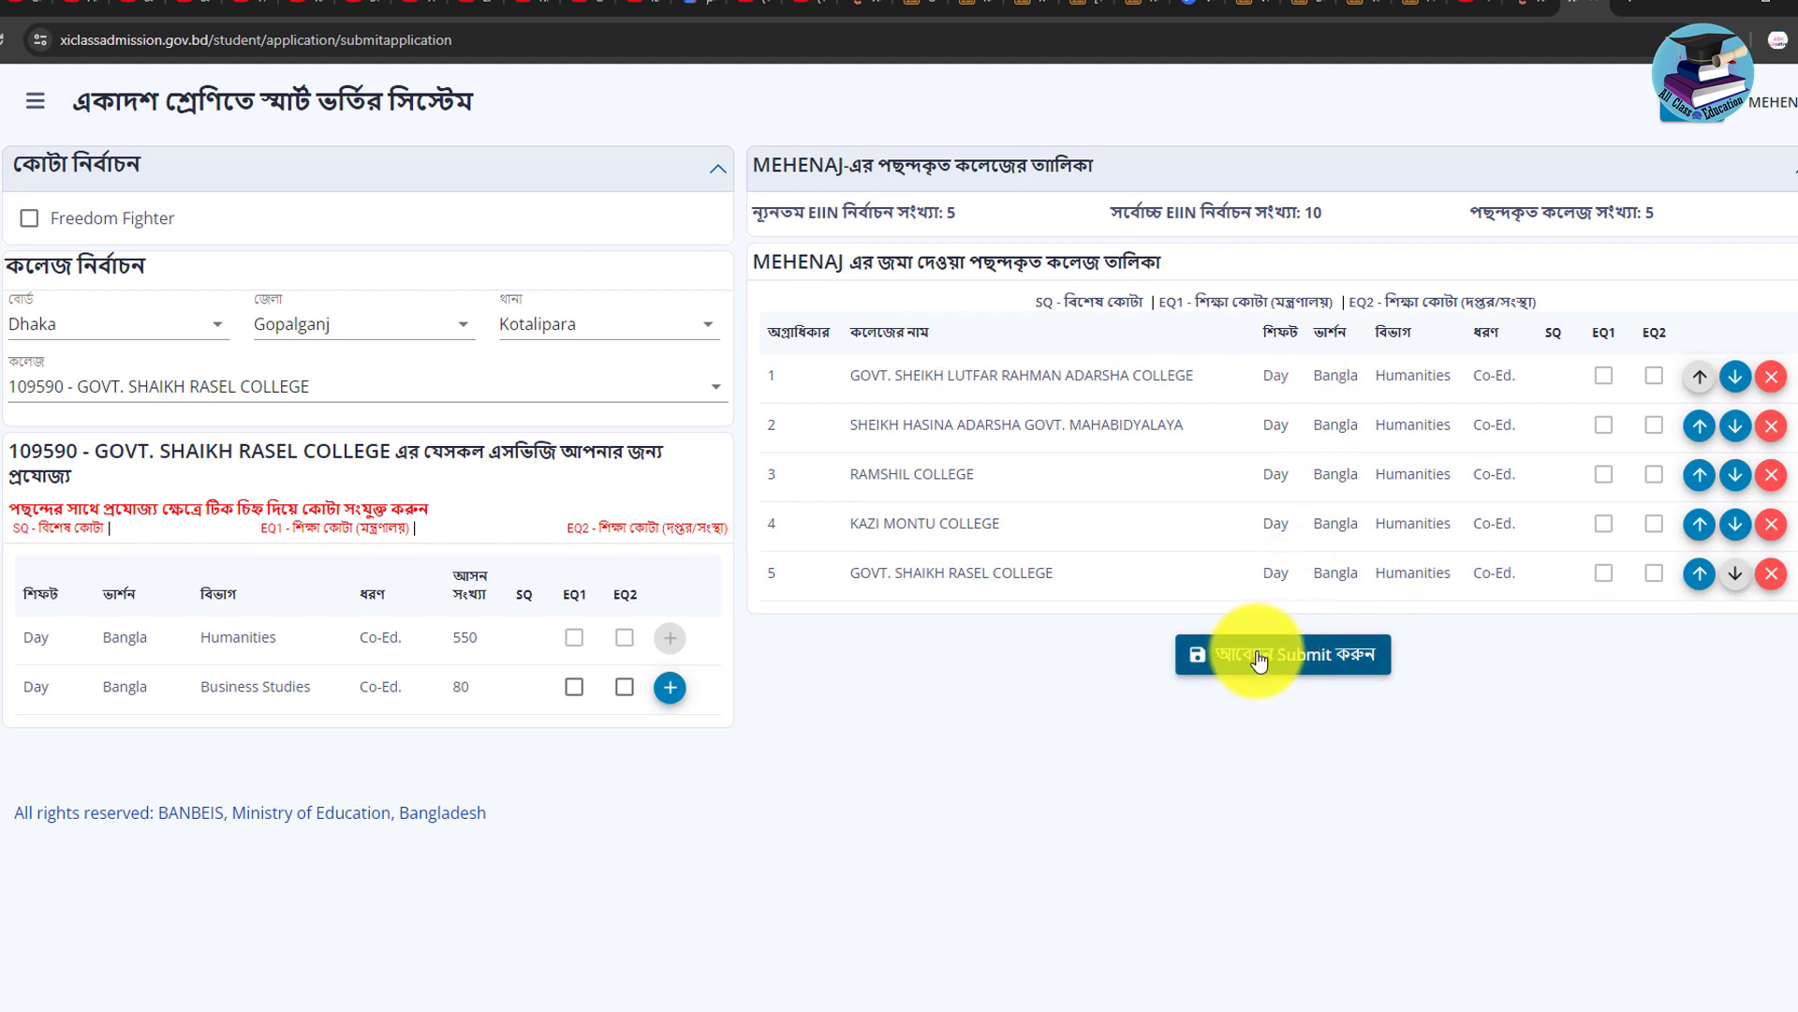
Submit the five-college application, confirming with Proceed (এগিয়ে যান) and OK (ঠিক আছে).
left_click(1258, 658)
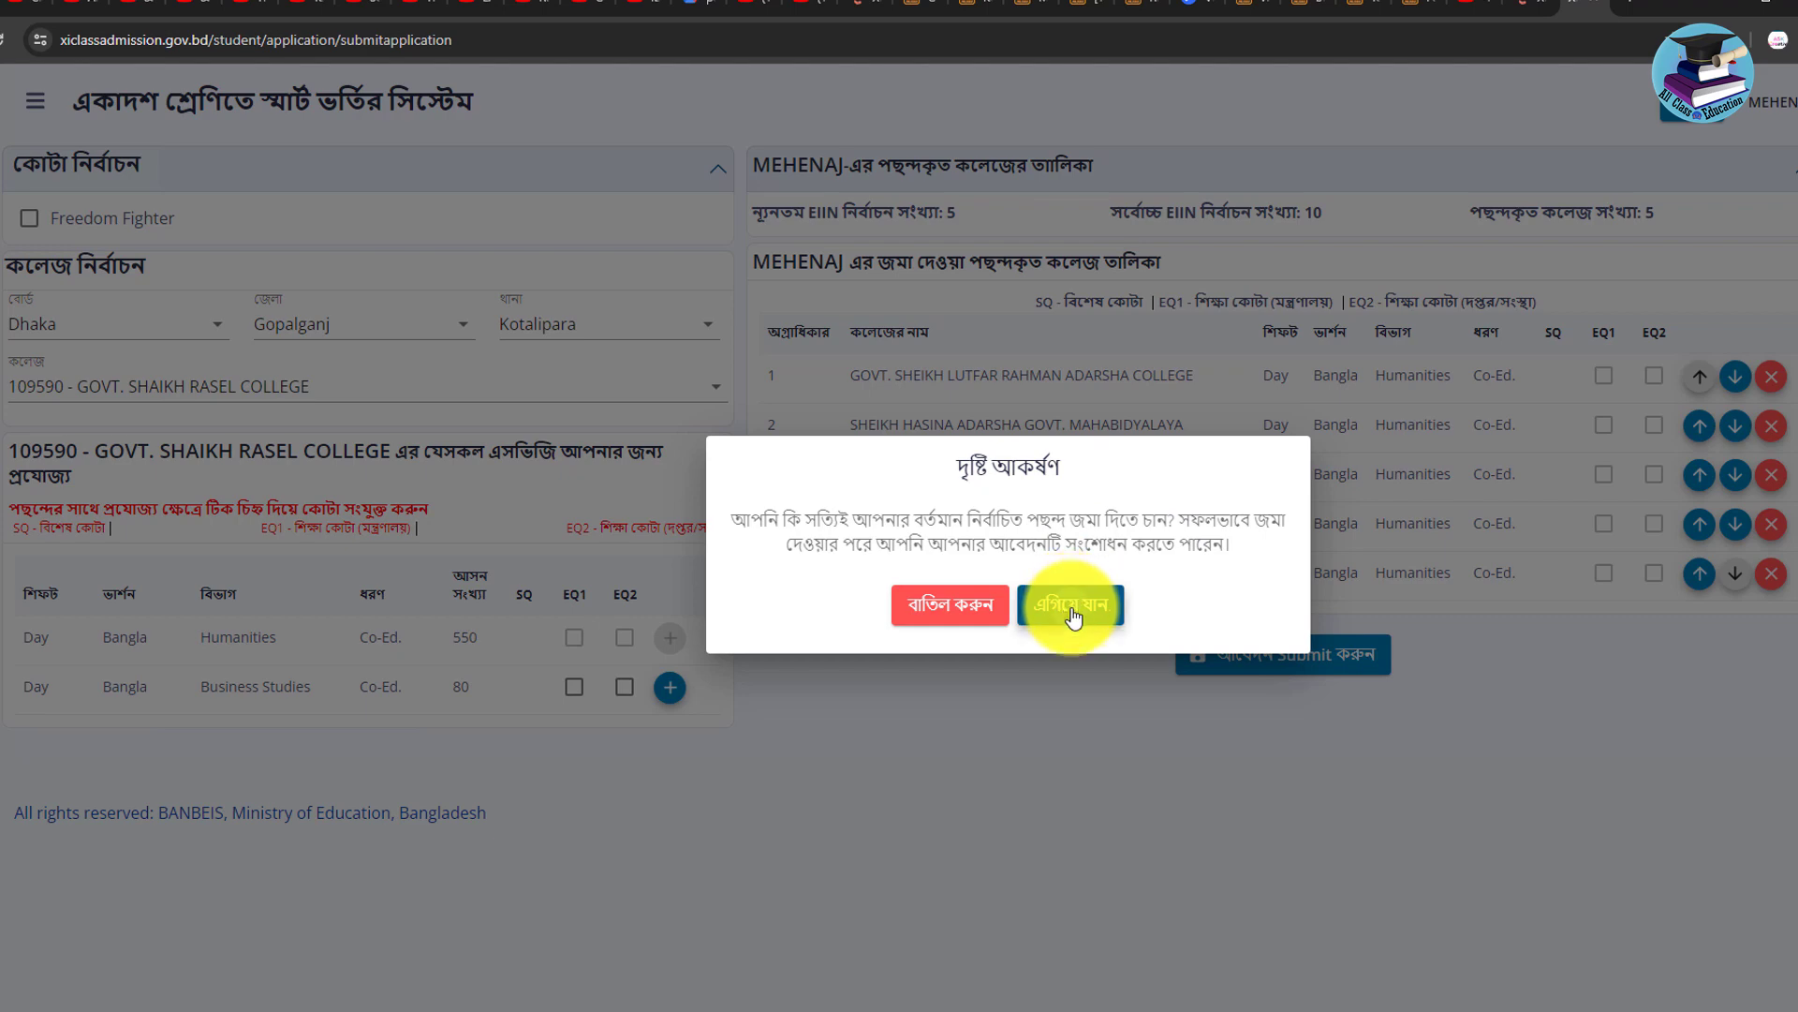
left_click(1074, 617)
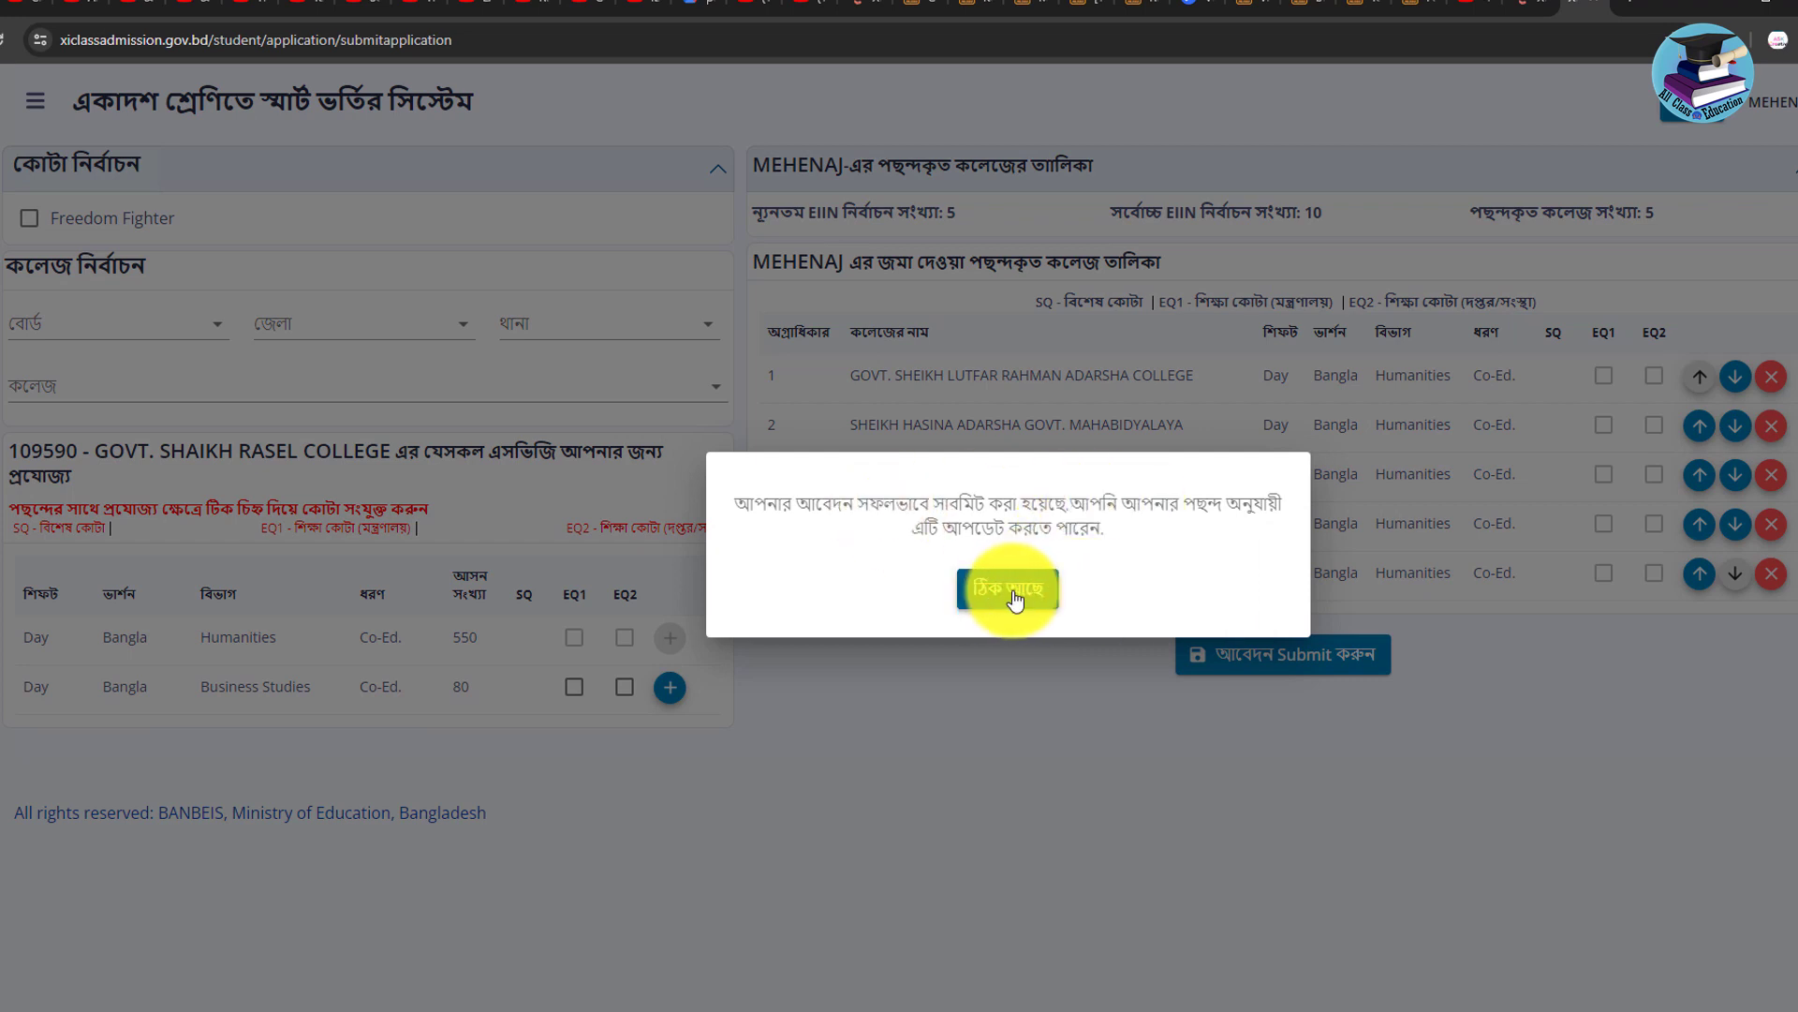
left_click(1010, 597)
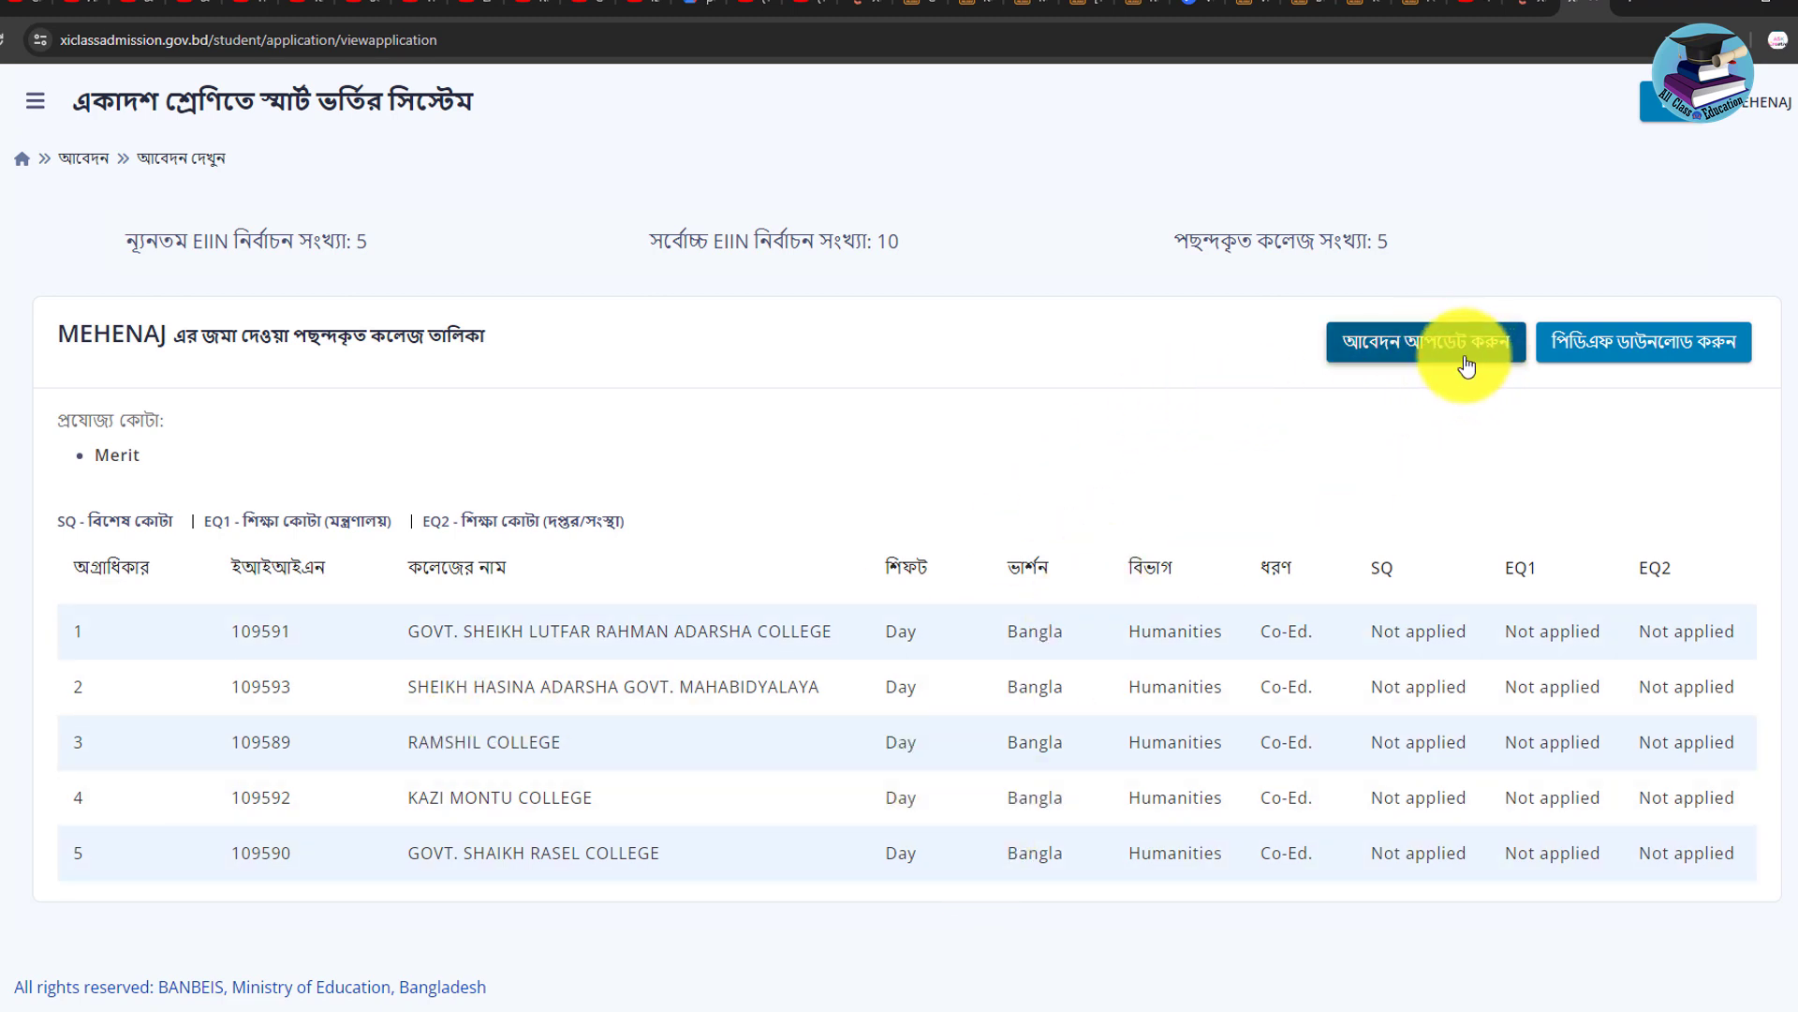
Check the application fee payment status, then return to the submitted application view.
left_click(1463, 354)
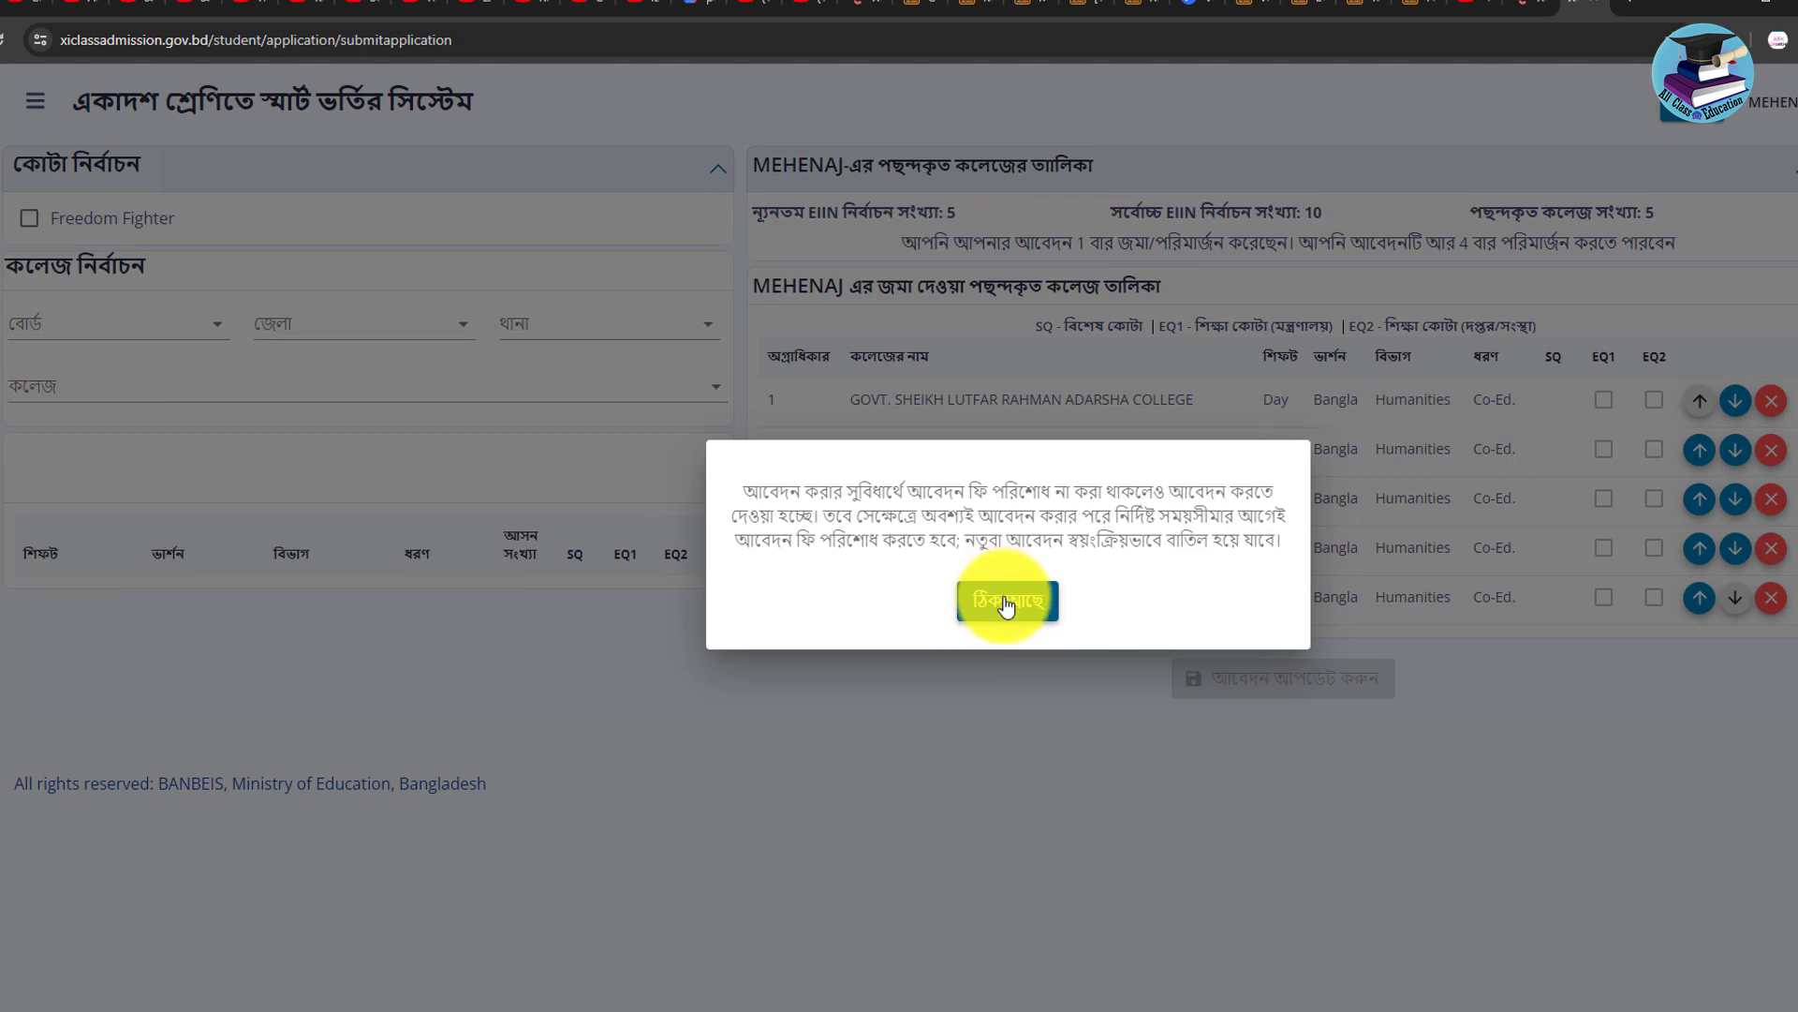
left_click(1006, 602)
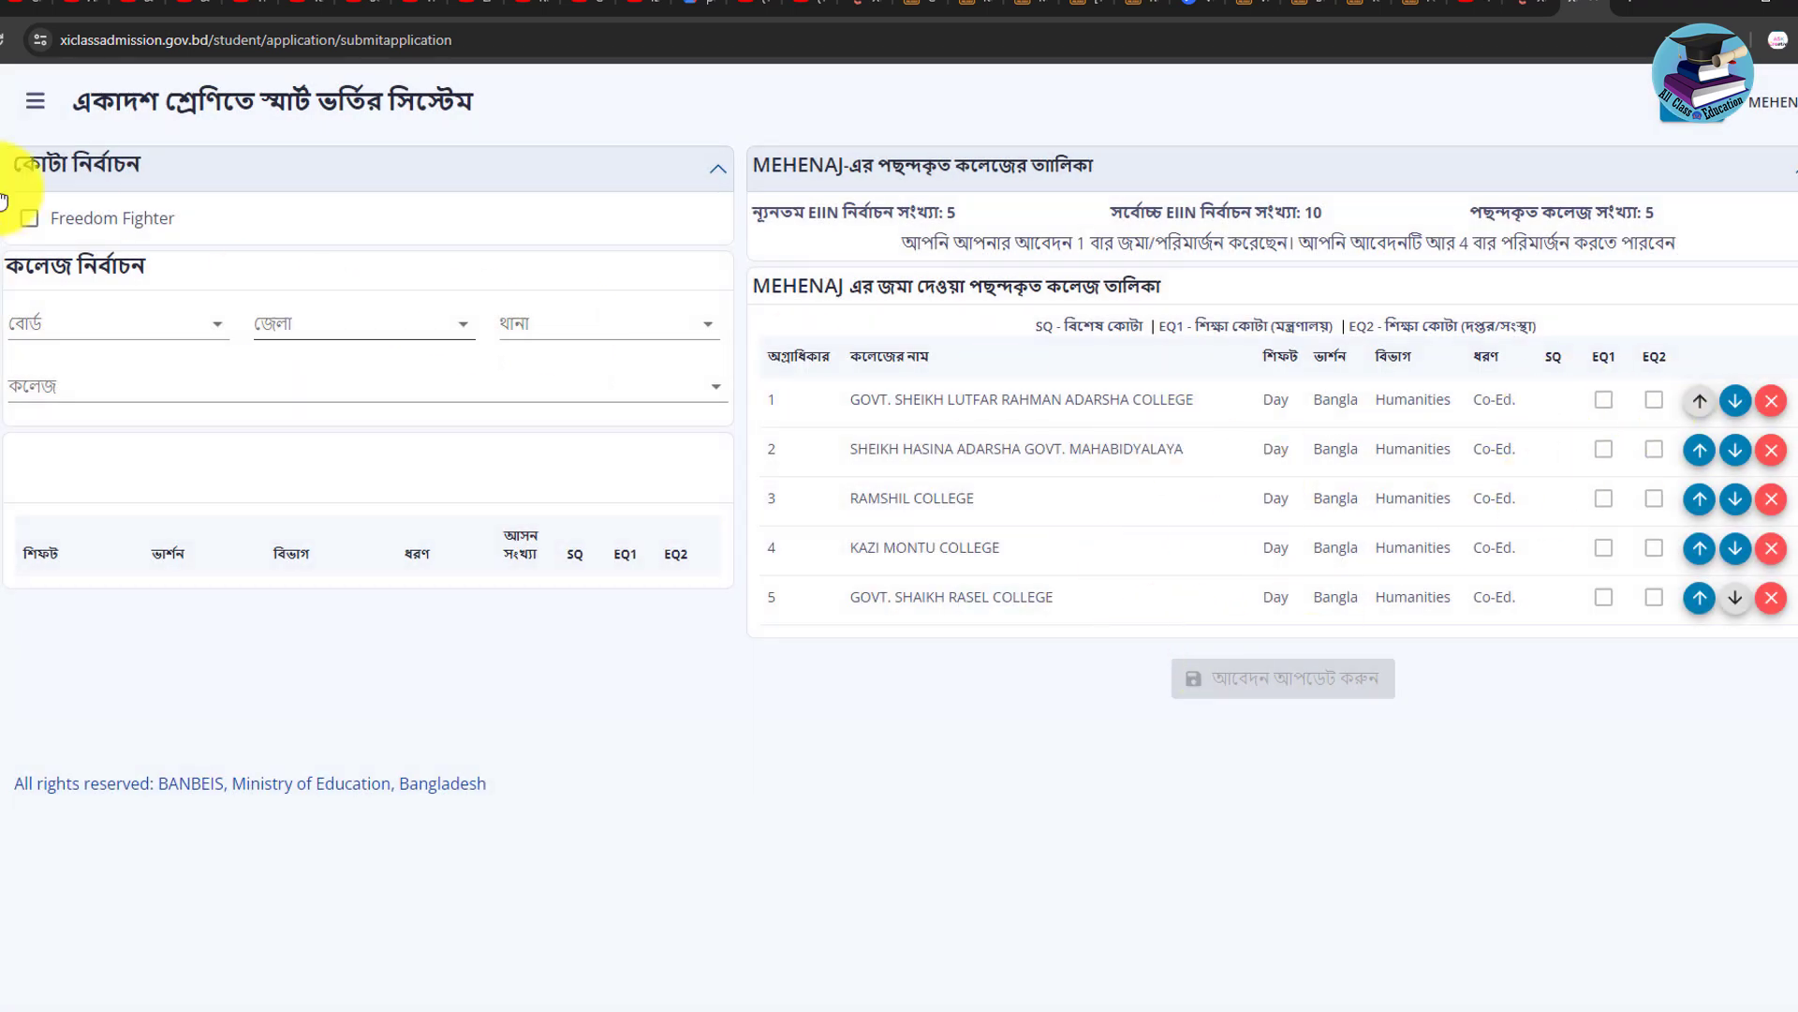
left_click(58, 283)
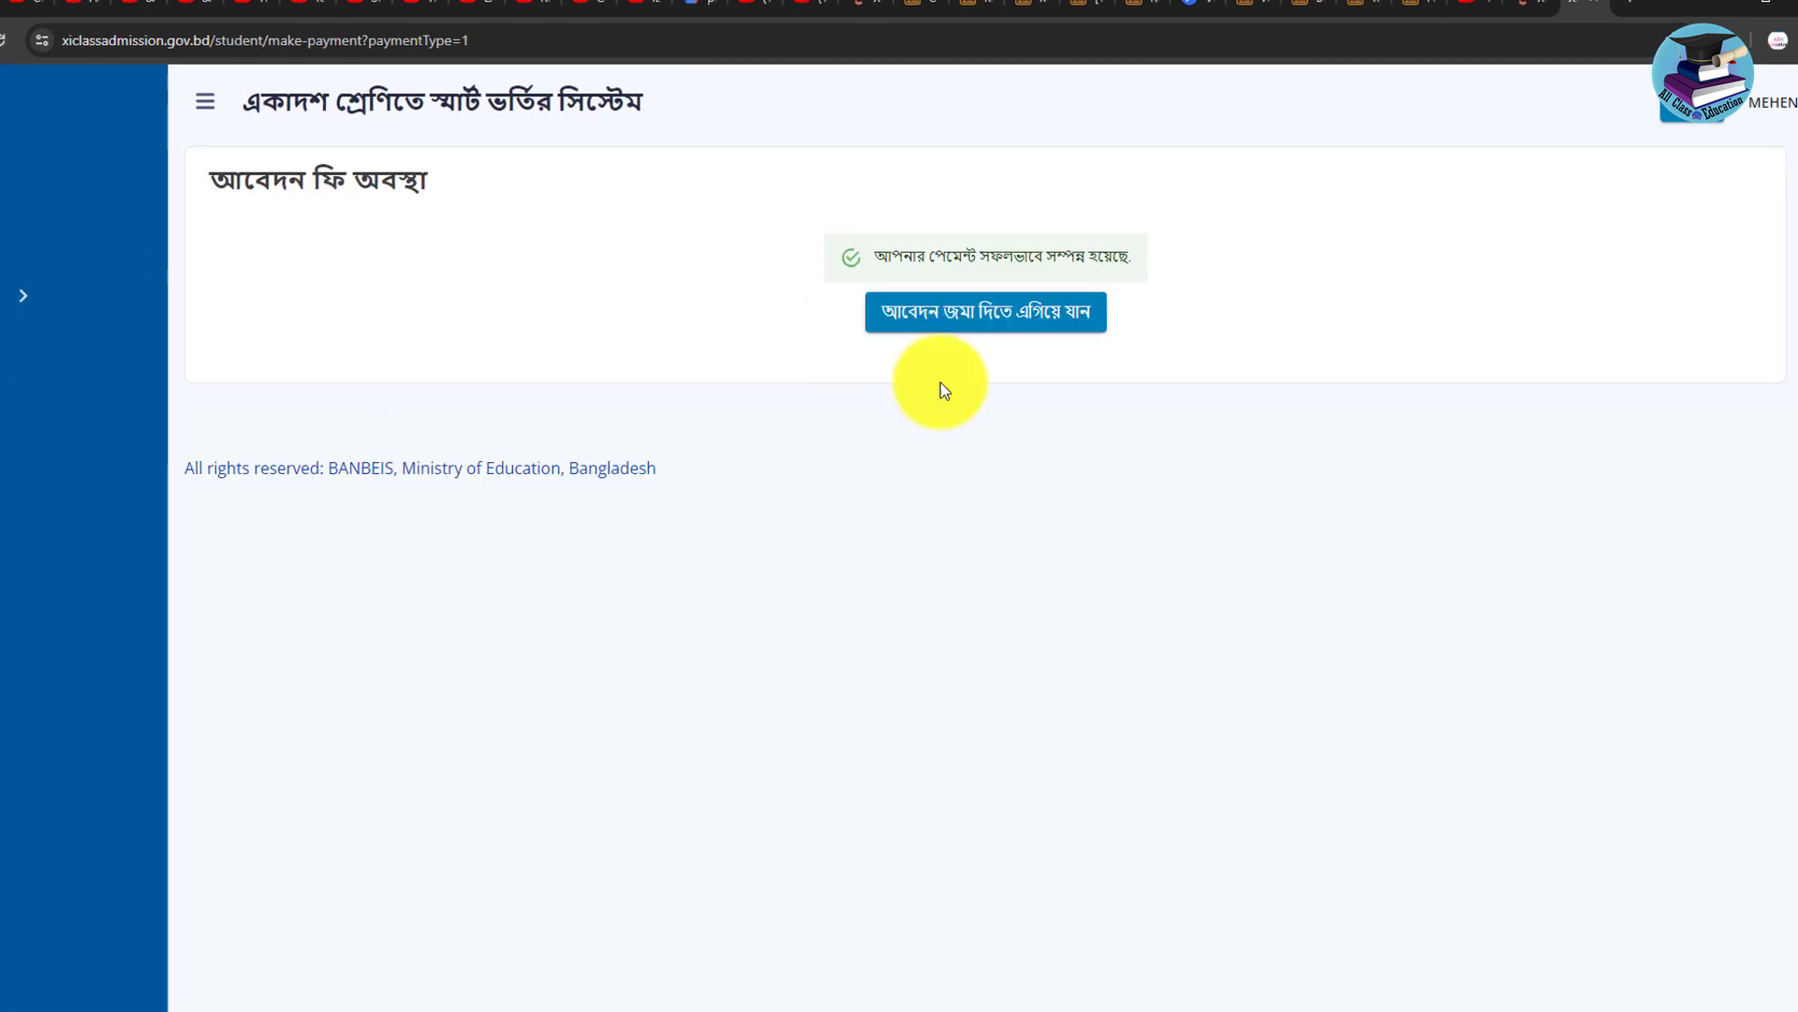
left_click(116, 462)
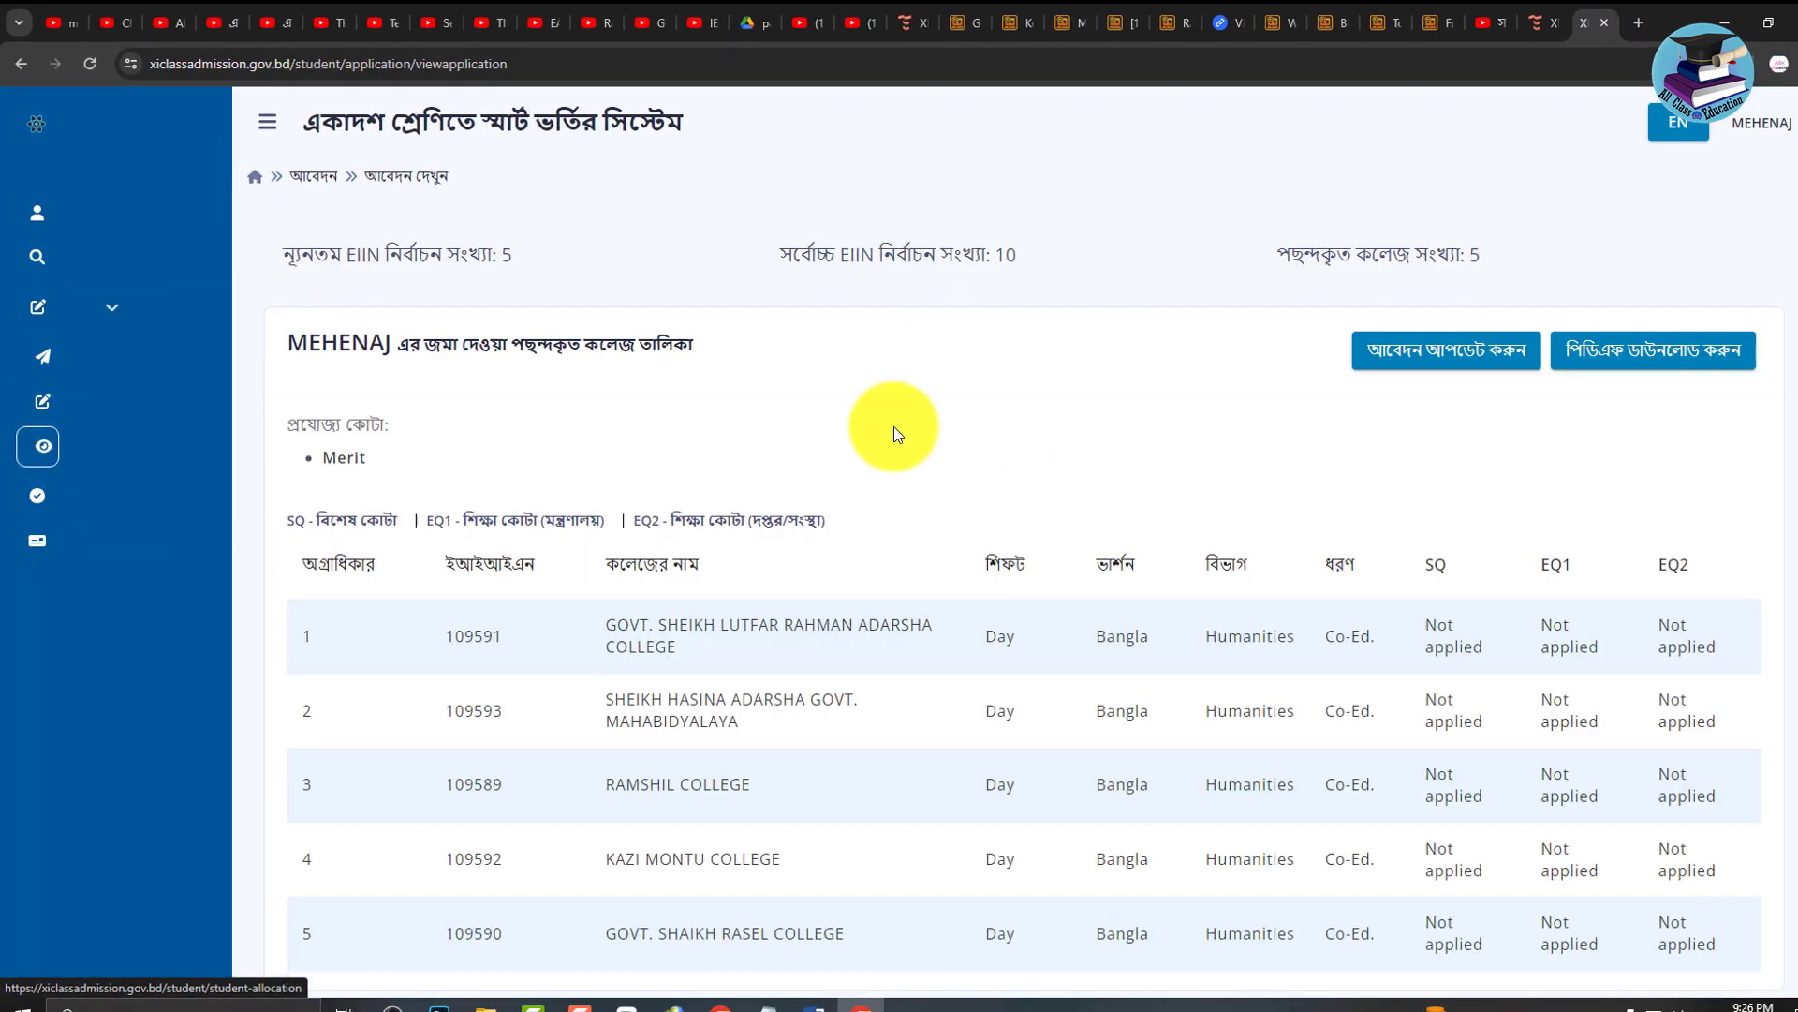
Download the application summary PDF and open ApplicationReport2.pdf.
left_click(1667, 364)
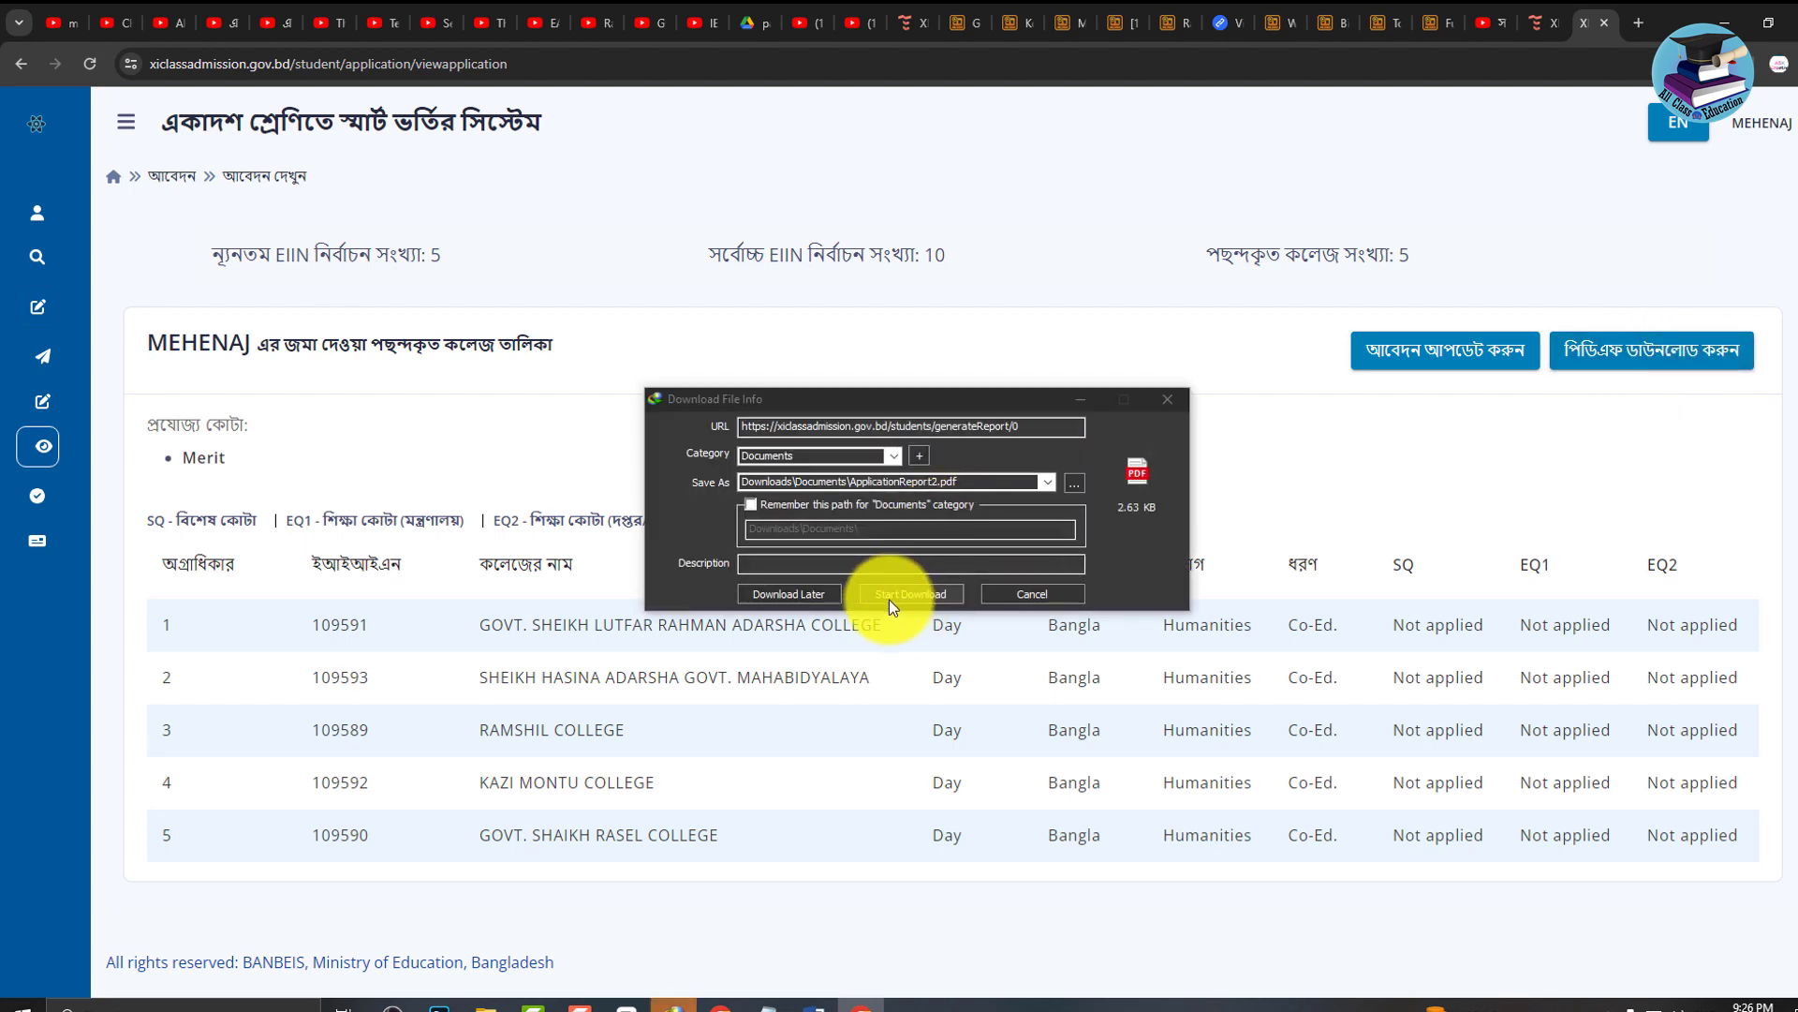
left_click(890, 598)
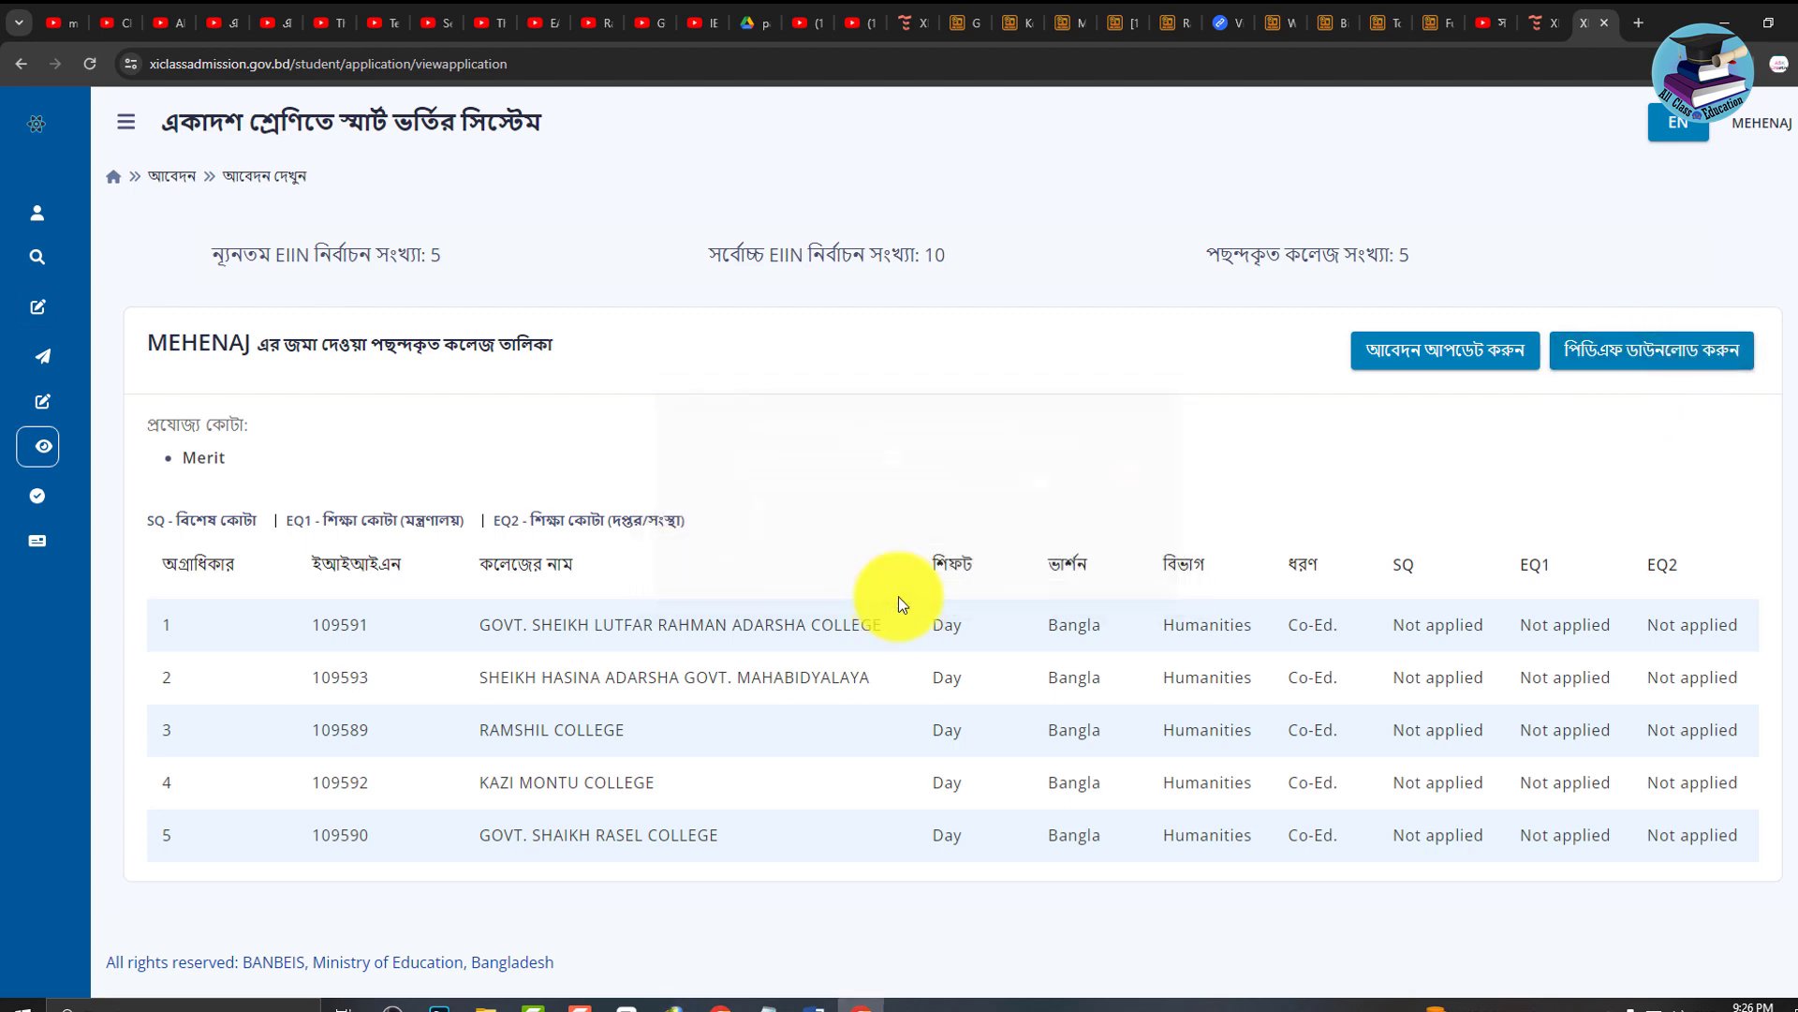
left_click(1654, 363)
left_click(757, 566)
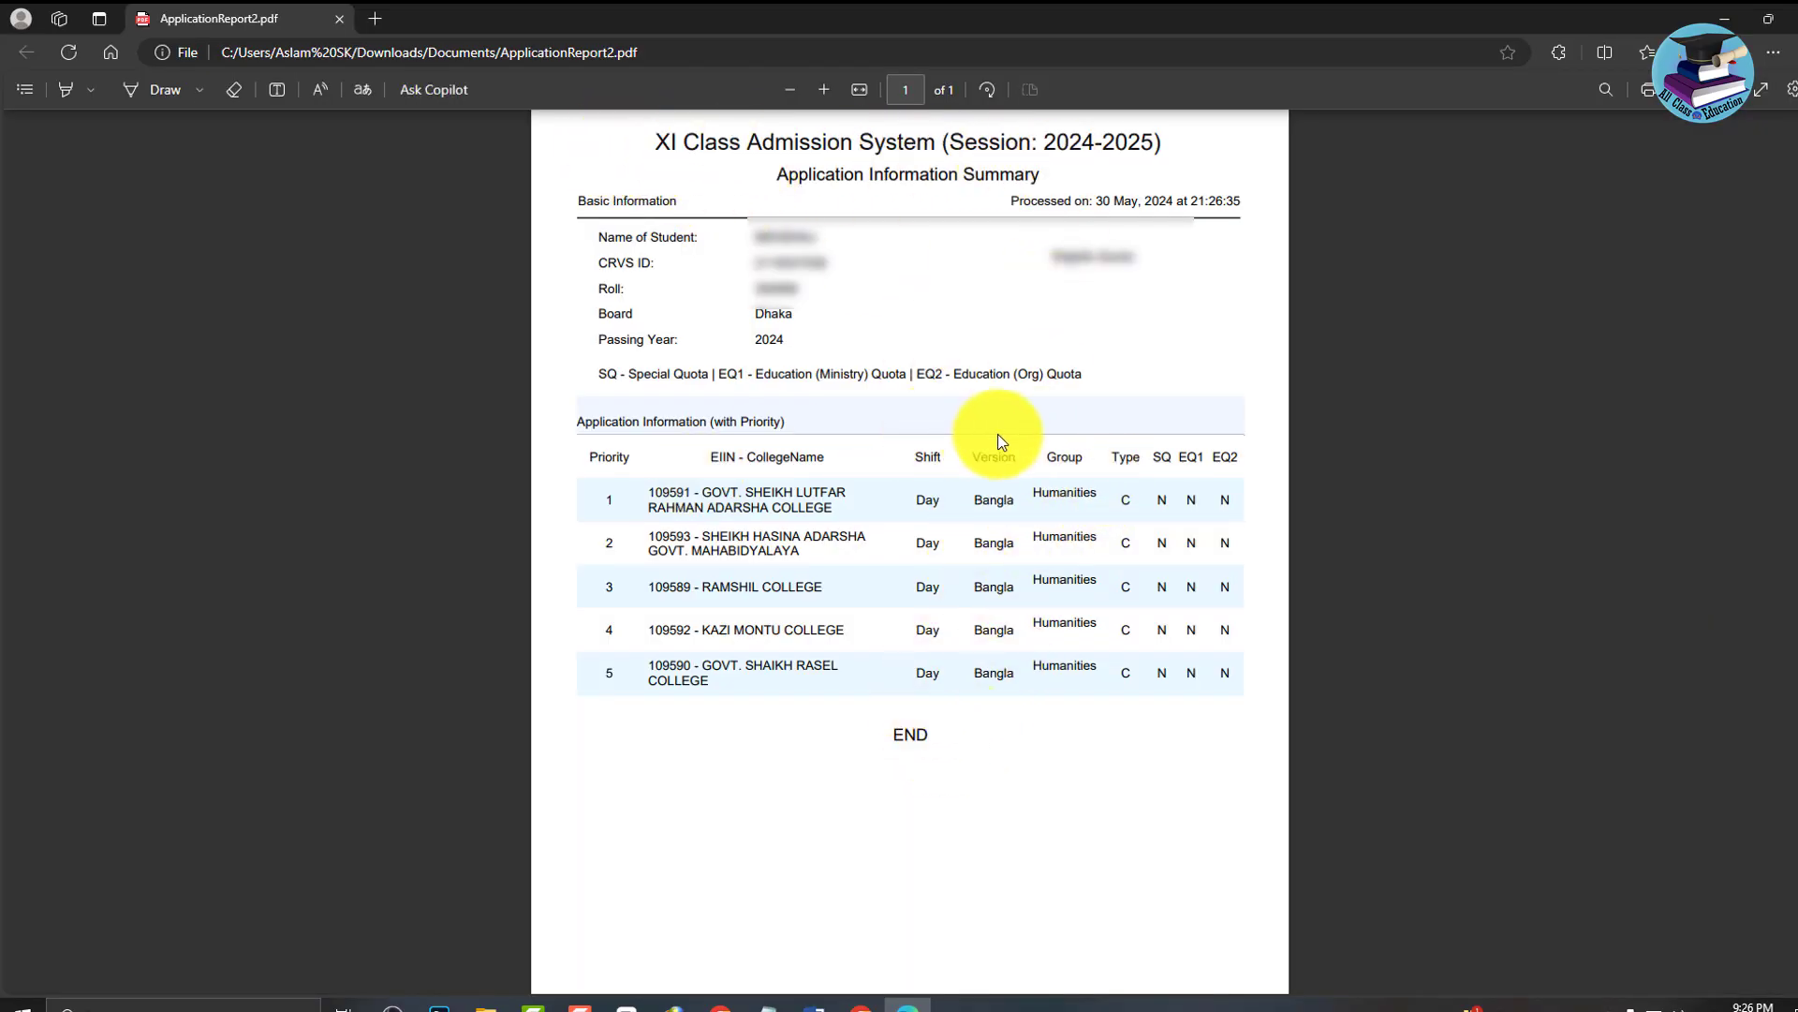
Switch from the Edge PDF viewer back to the admission portal with Alt+Tab.
key("alt+Tab")
mouse_move(40, 429)
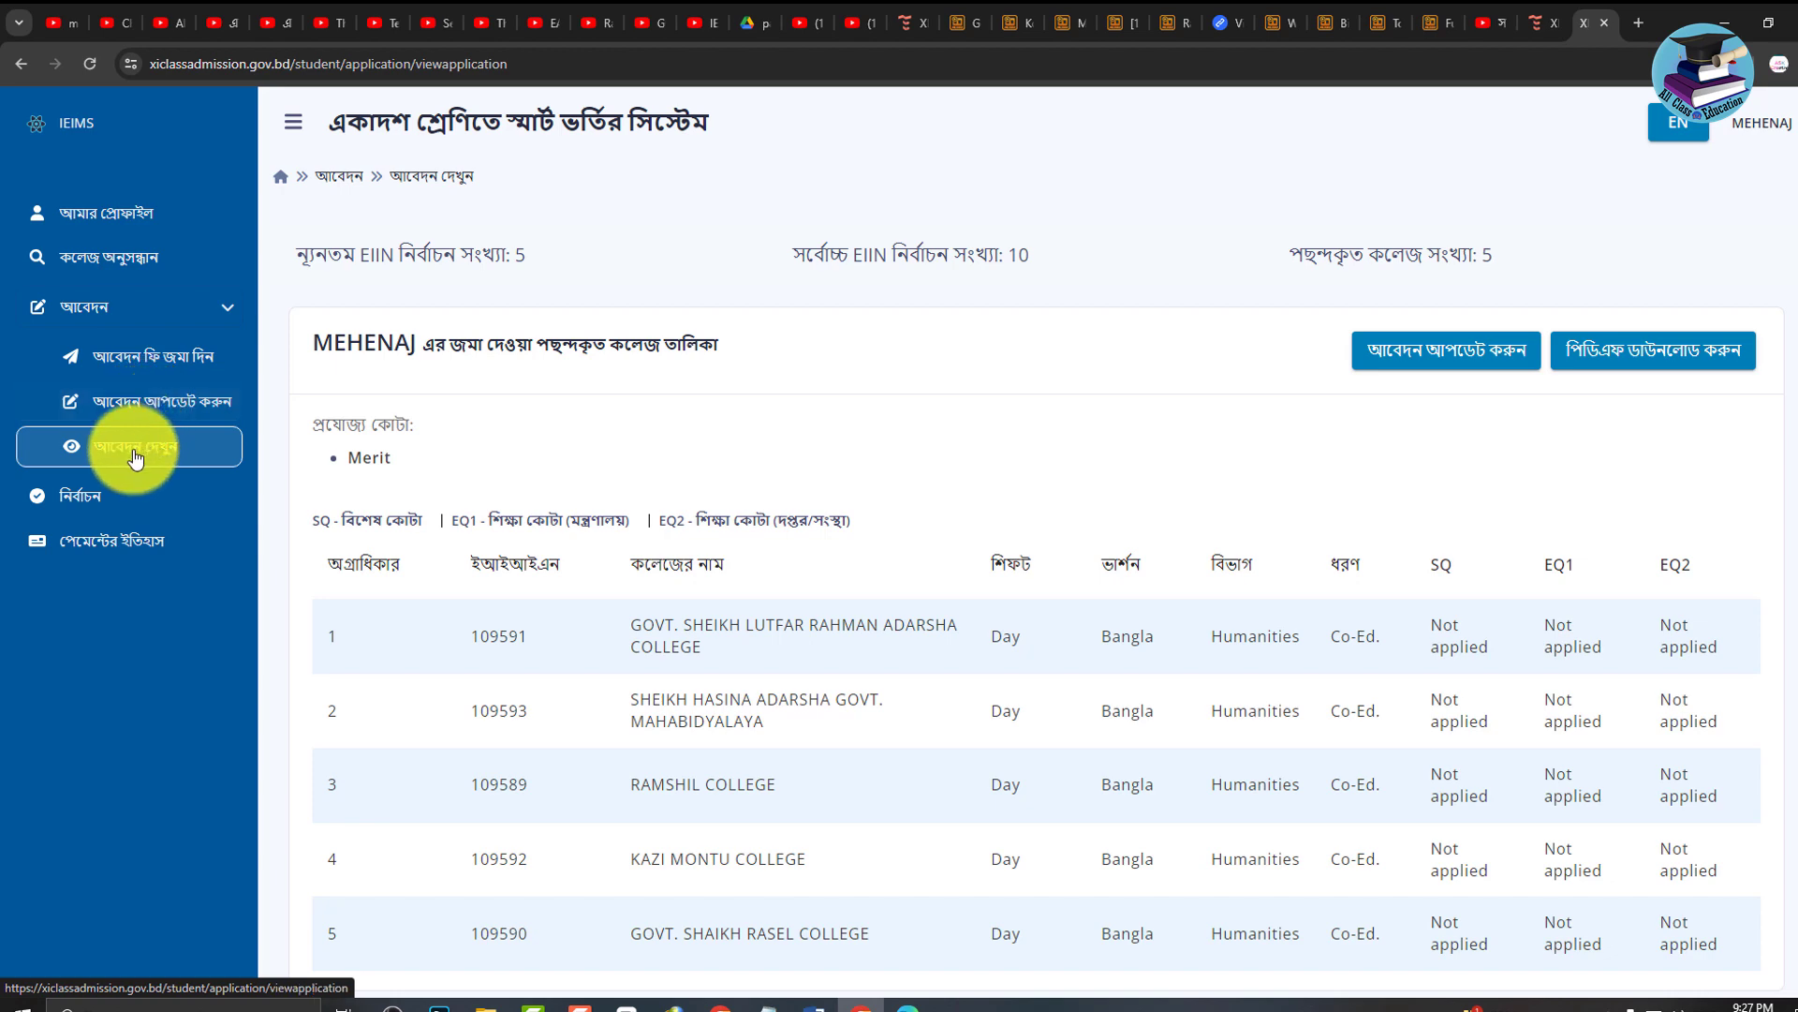
Open Payment History and highlight the COMPLETED 150 BDT Application Fee row via SONALI SHEBA.
scroll(1311, 655, "up", 1)
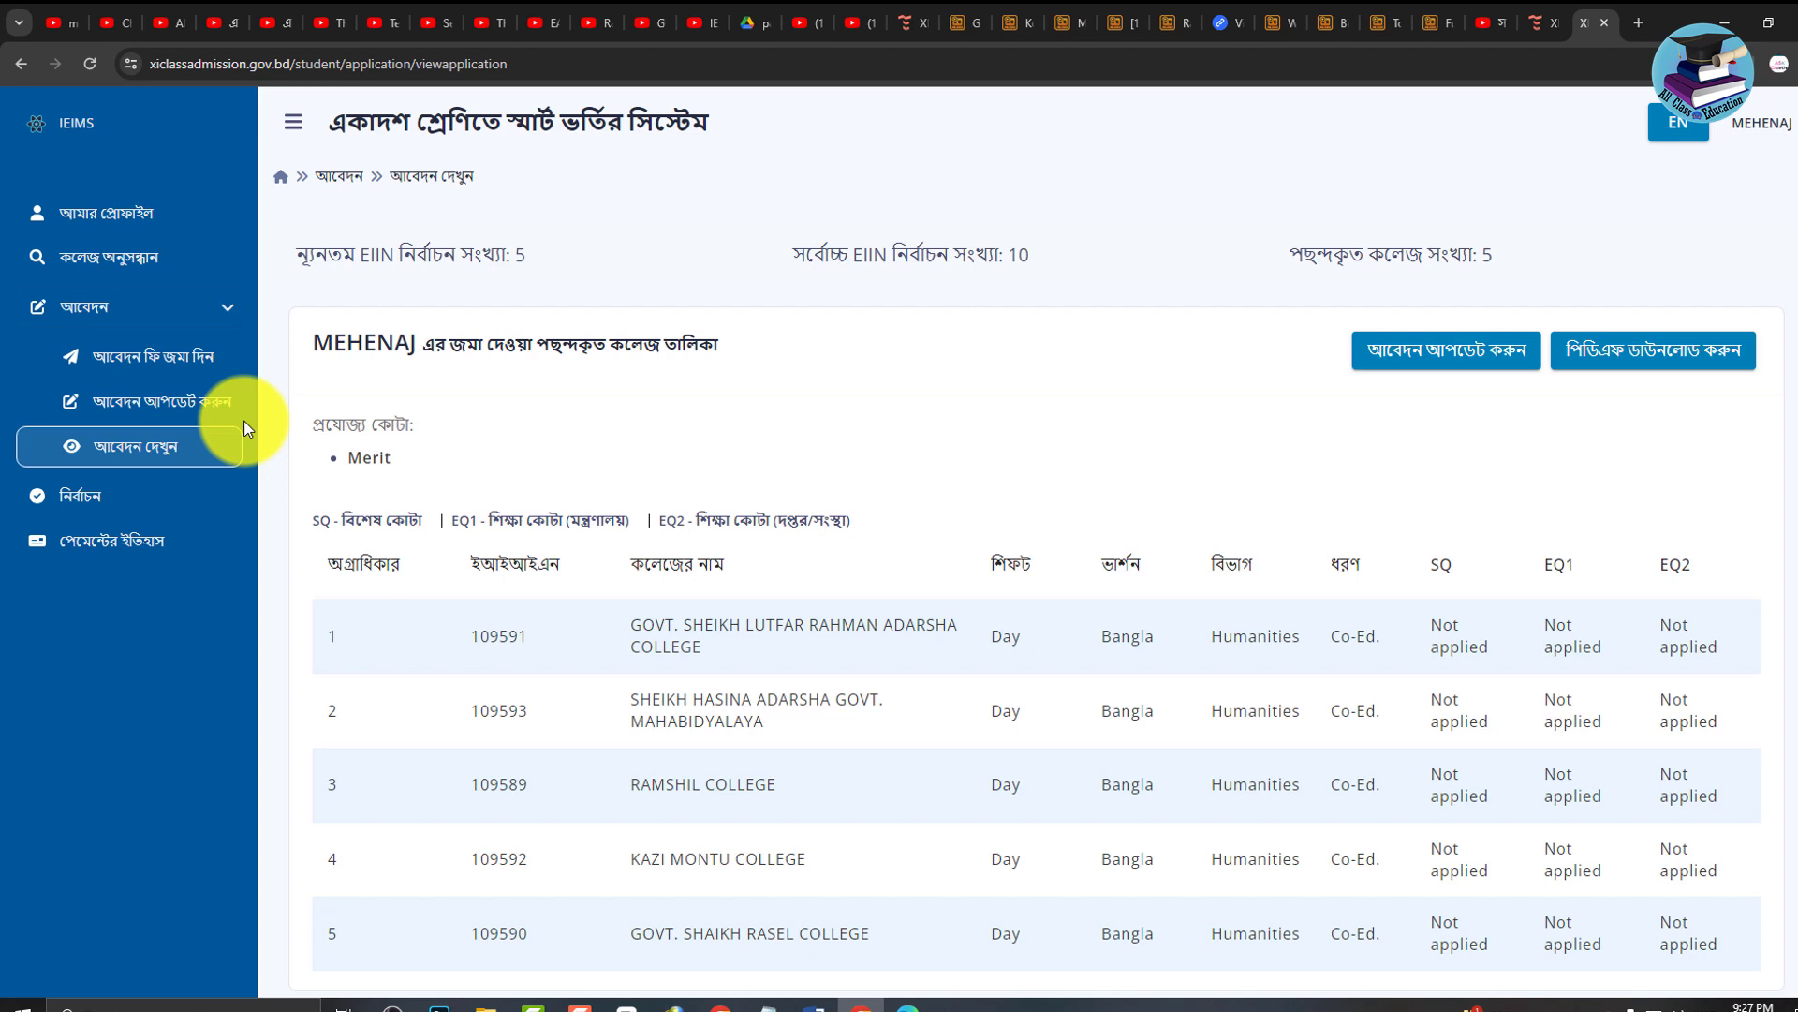
left_click(109, 540)
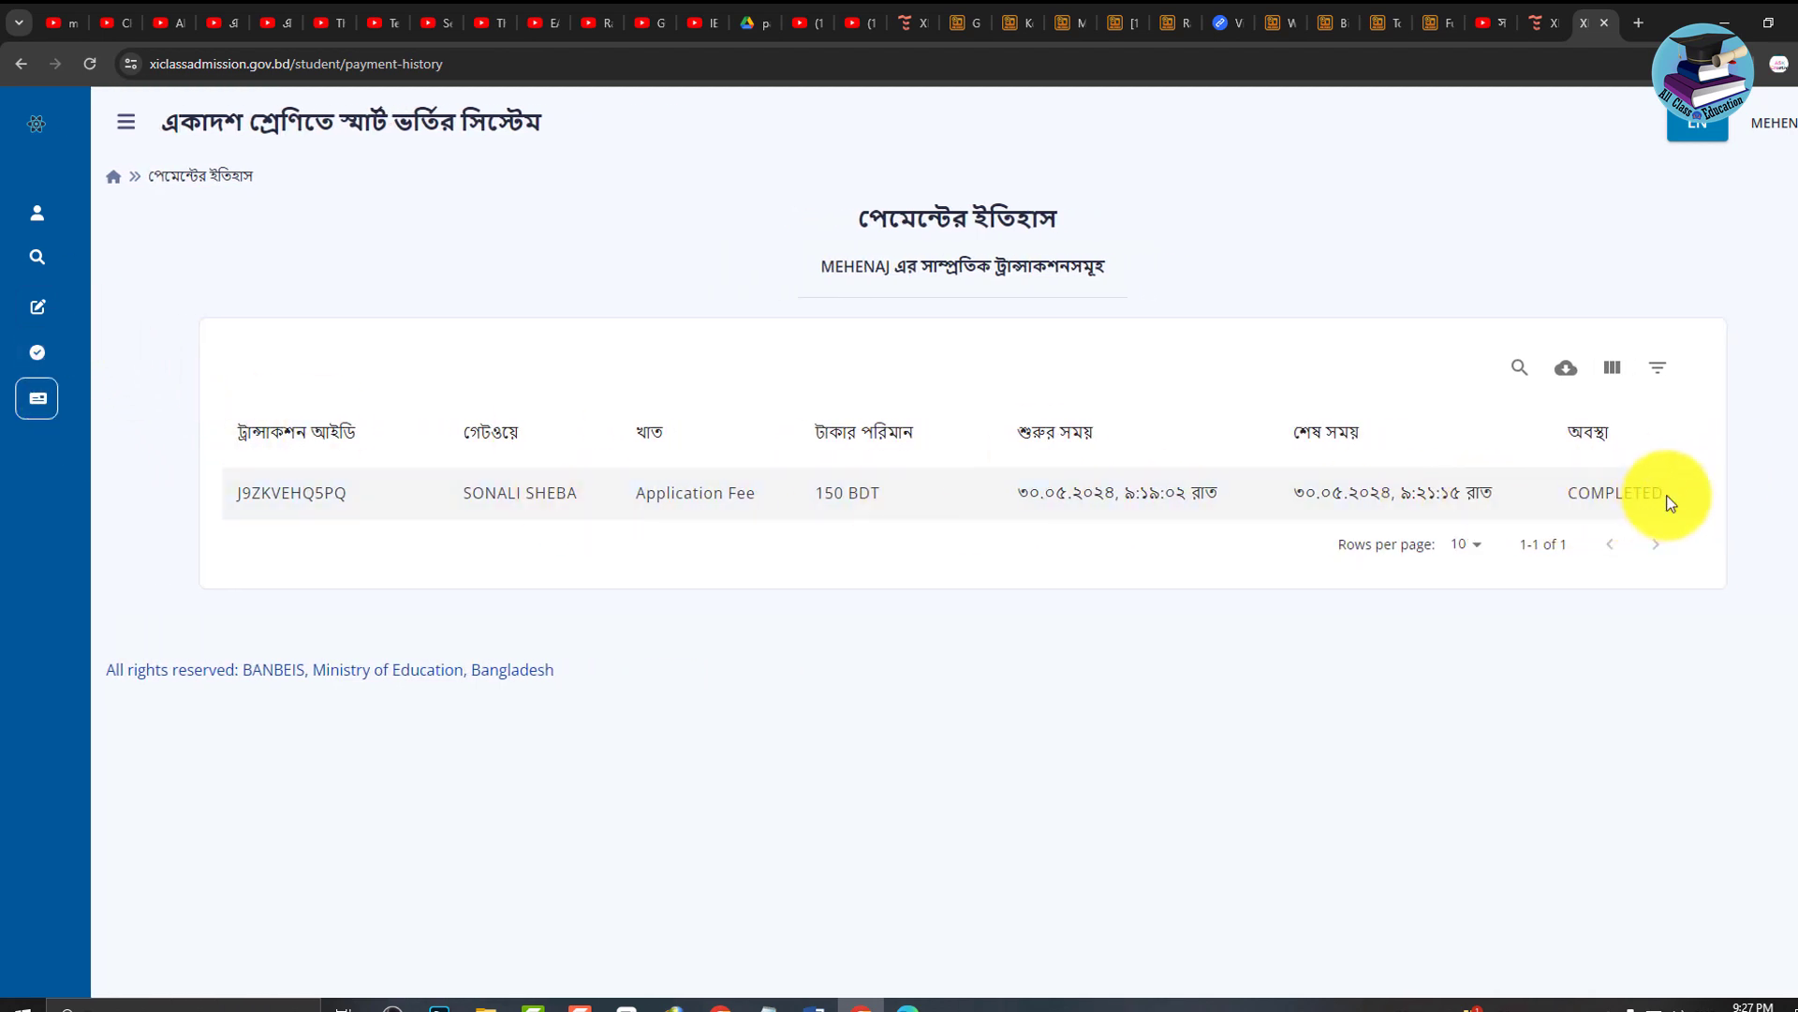
left_click_drag(1672, 499, 227, 503)
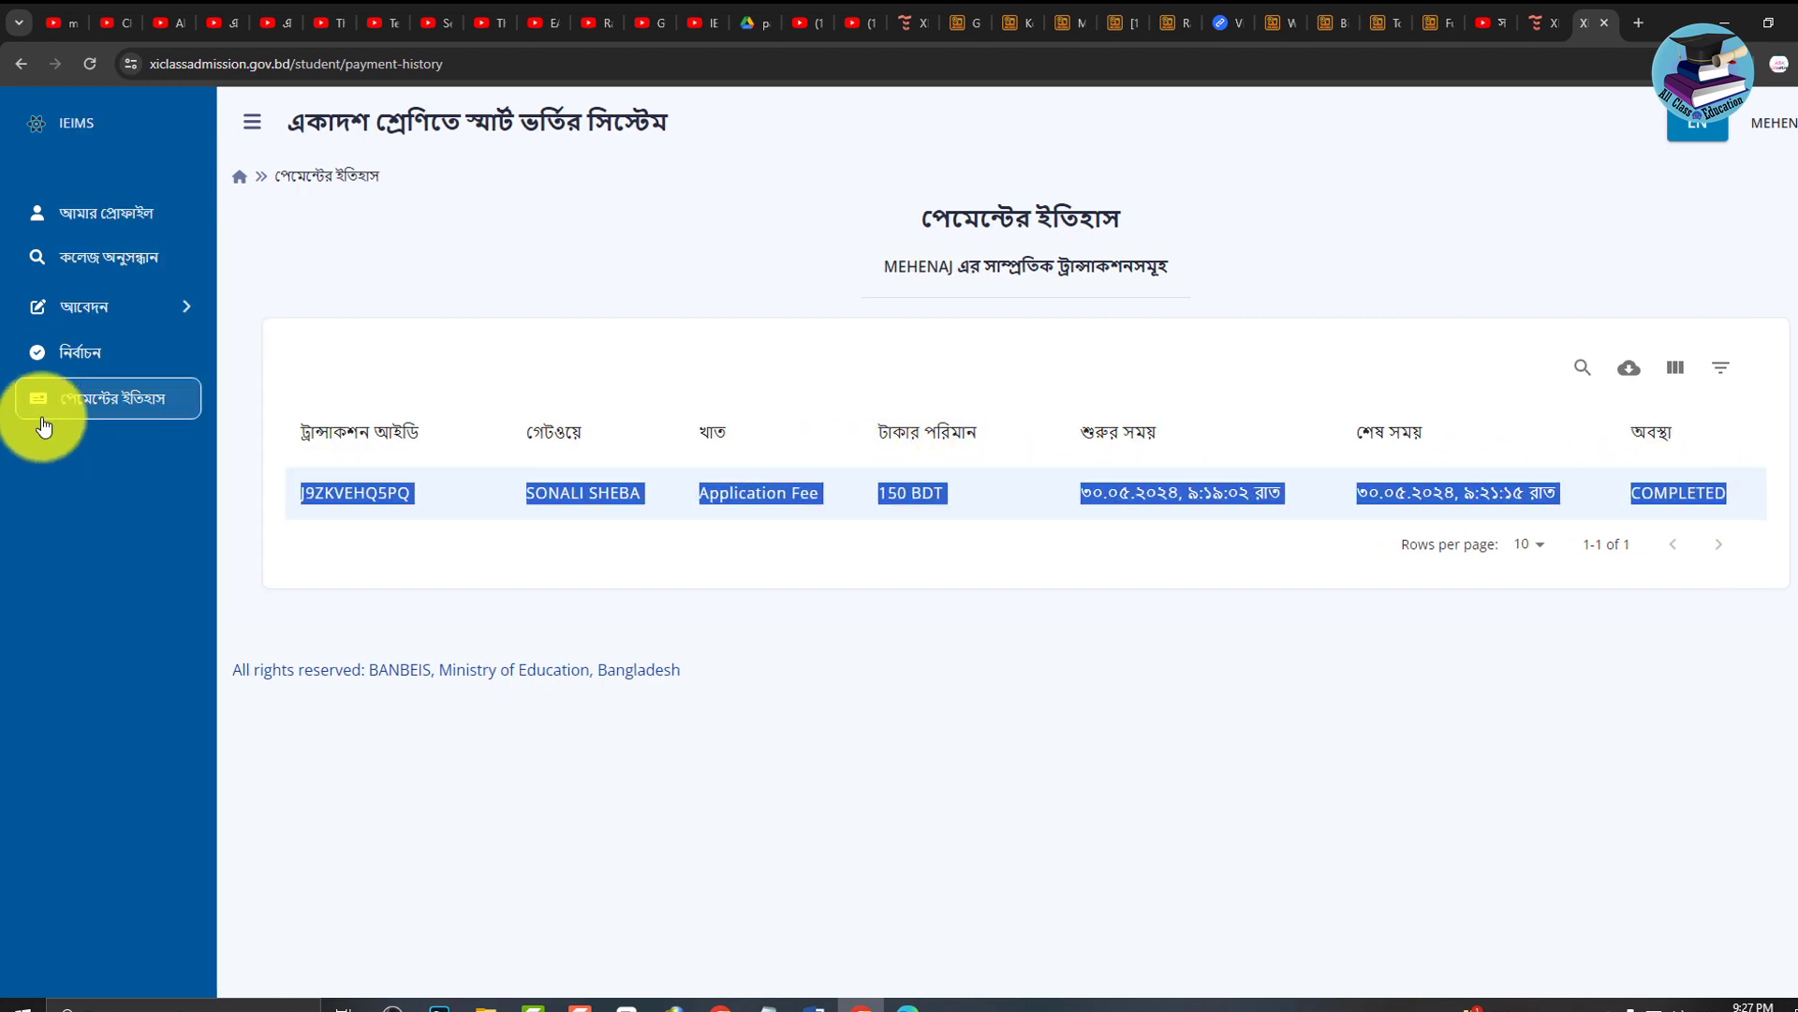